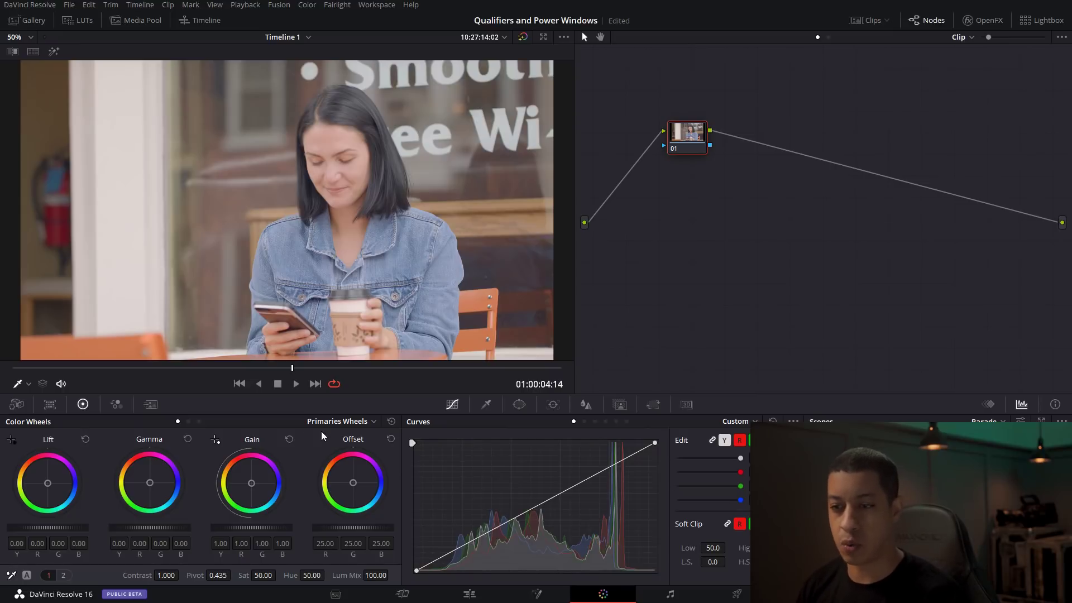
Step: View the color wheels in Log mode and return them to Primaries Wheels
click(344, 421)
click(340, 461)
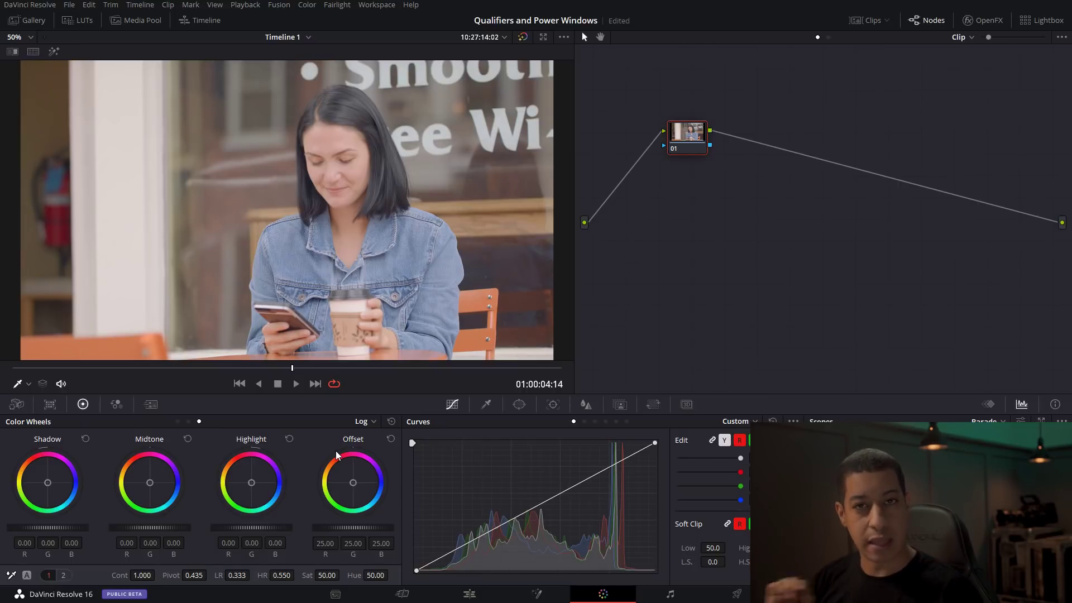
scroll(336, 451, left, 2)
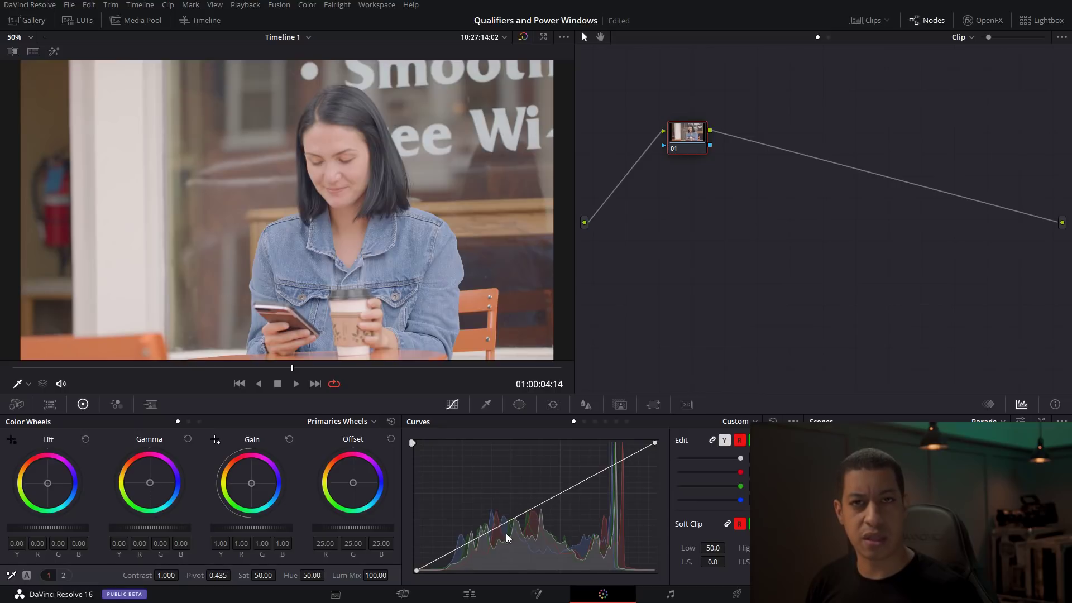
Step: Shape a gentle S-curve on the custom curve by raising the highlights and lowering the shadows
drag(591, 477, 584, 472)
drag(481, 533, 486, 539)
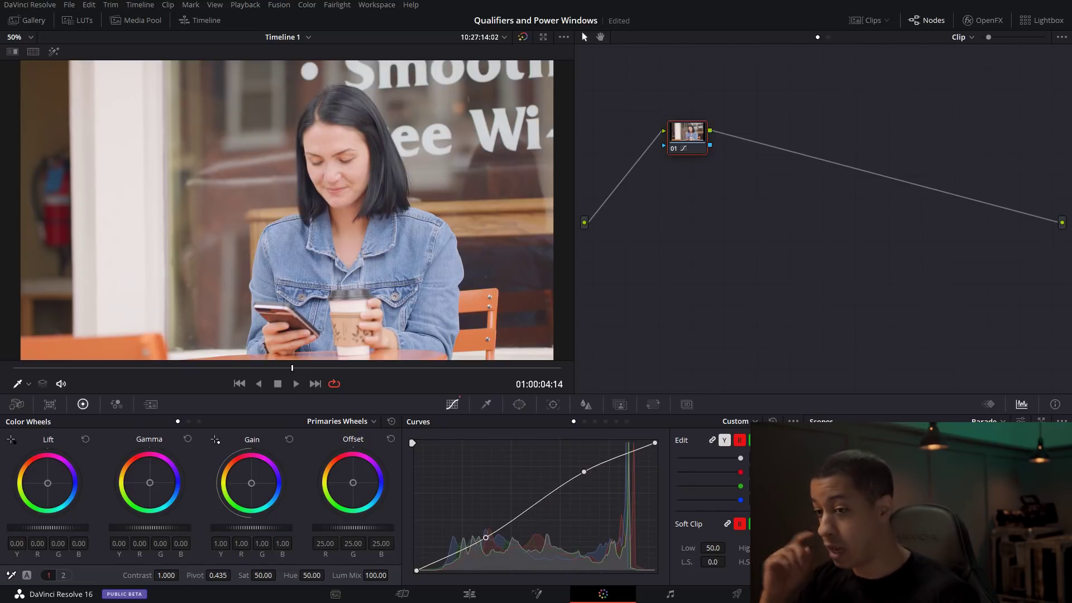
Step: Shift the jacket's blue toward green on the Hue Vs Hue curve, and reset that curve
click(745, 423)
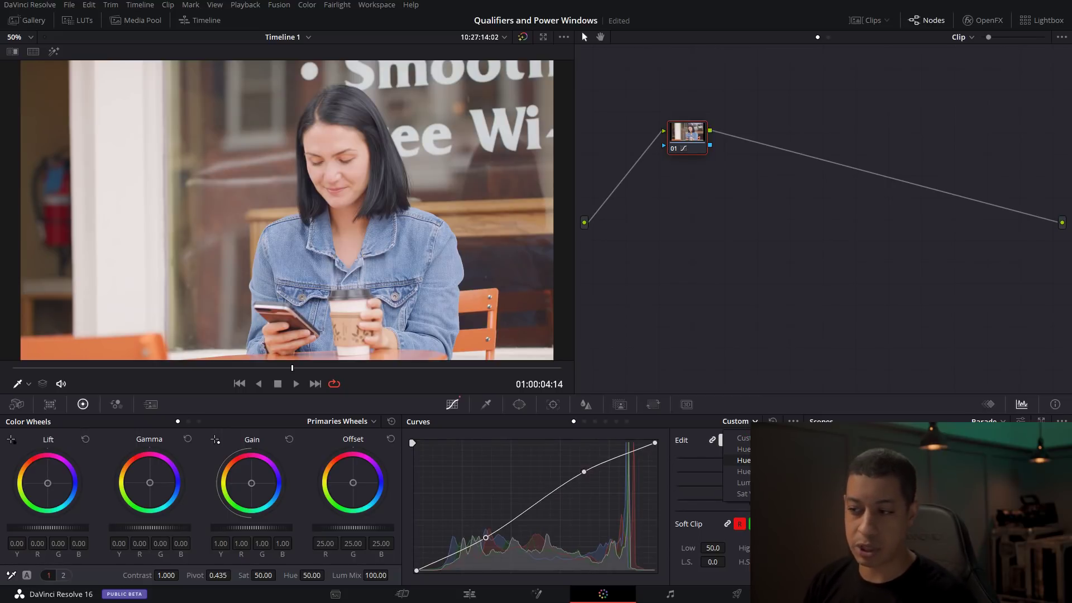
click(745, 449)
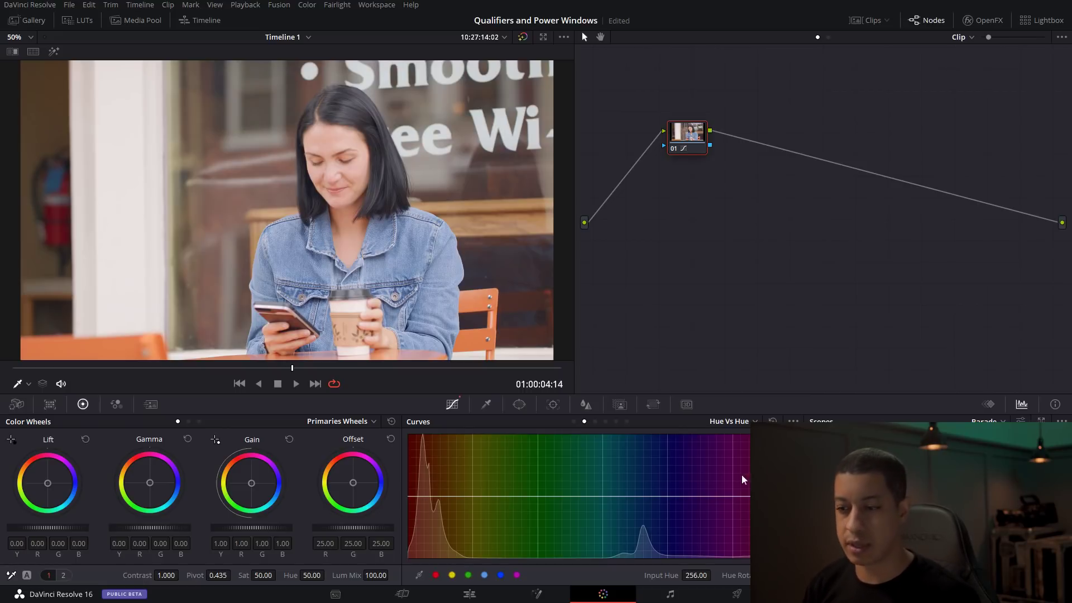
click(500, 574)
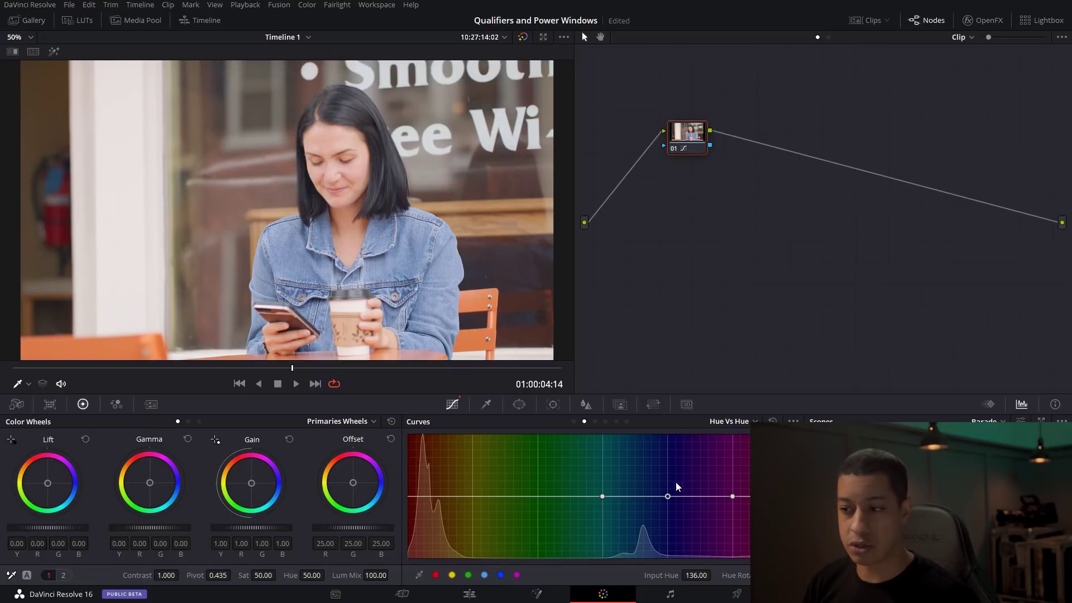
drag(668, 497, 671, 472)
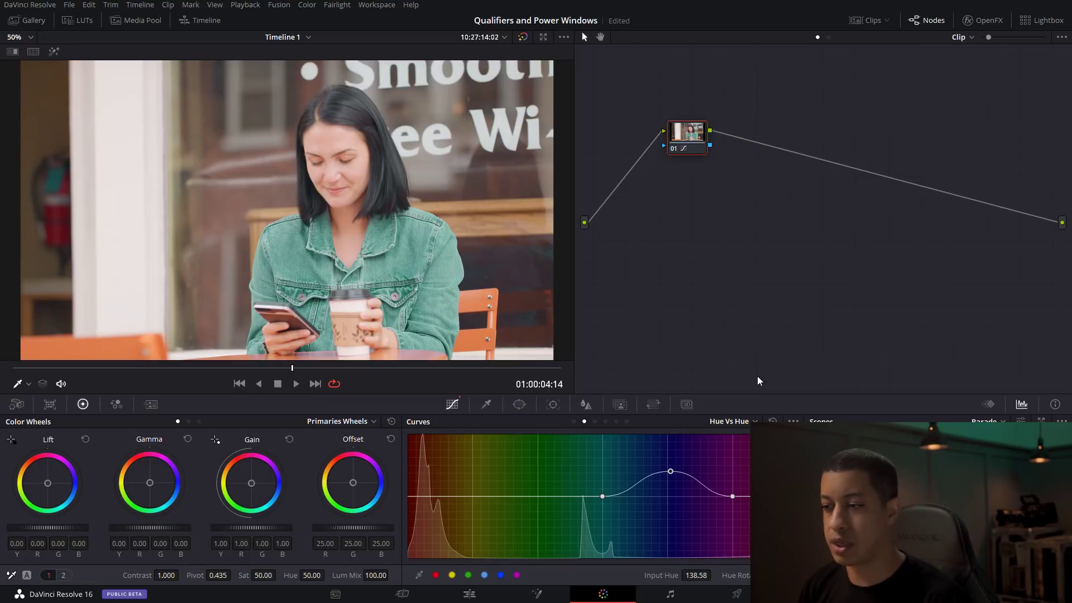
click(772, 421)
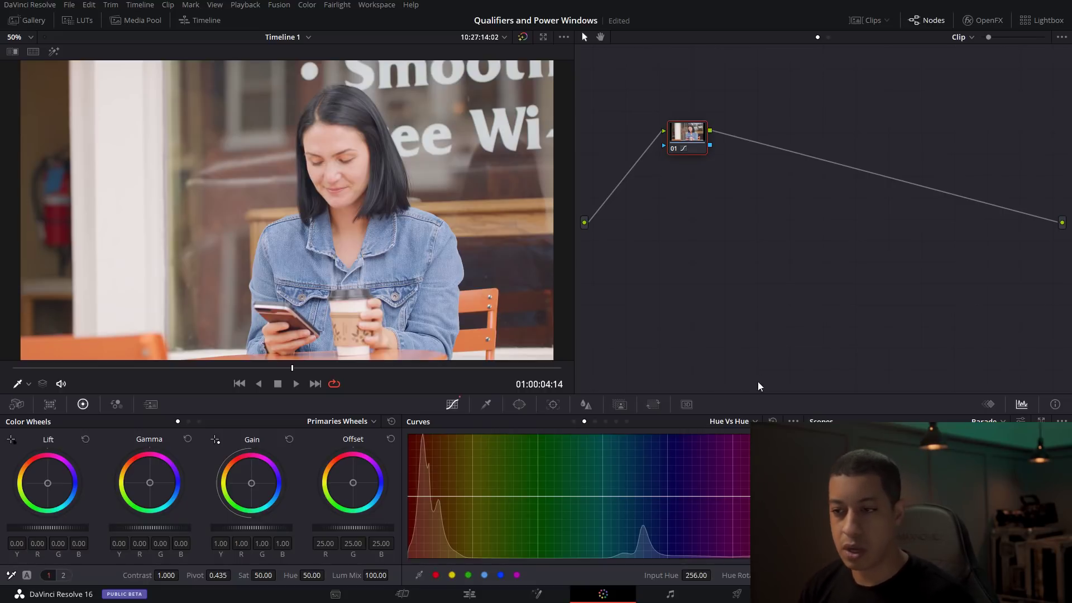
Step: Strengthen the custom S-curve by raising its highlight point and lowering its shadow point for more contrast
click(573, 421)
drag(584, 470, 579, 463)
drag(486, 538, 494, 542)
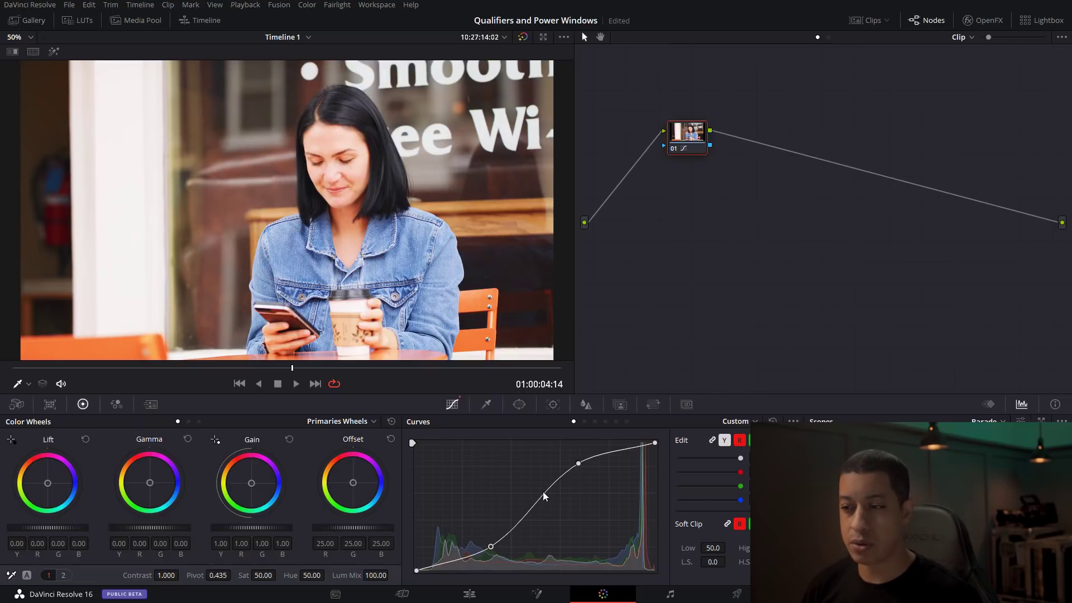
Step: Draw a closed seven-point curve window around the woman's head and shoulders
click(520, 404)
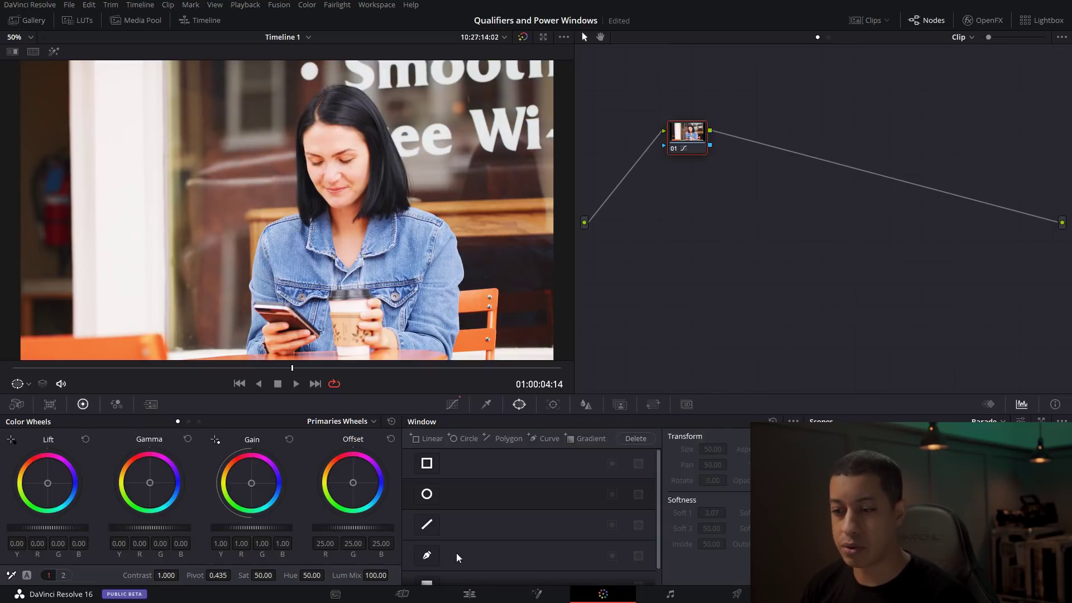
click(429, 556)
click(364, 91)
click(287, 113)
click(238, 188)
click(328, 272)
click(447, 263)
click(444, 150)
click(363, 91)
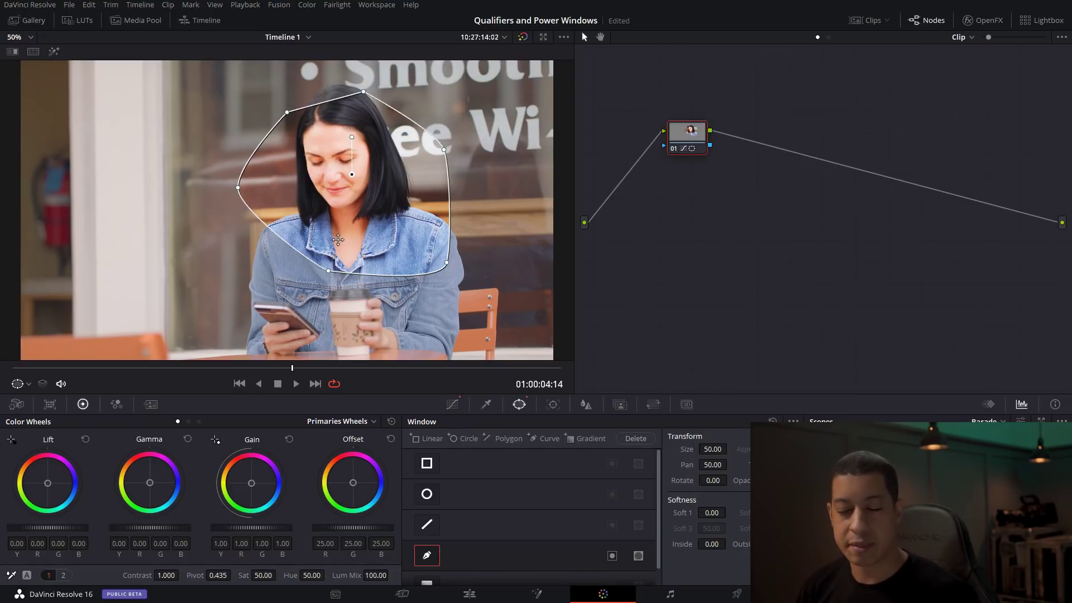
Step: Set the curve window's Soft 1 to 7.82 while checking its edge in the highlight view
click(53, 52)
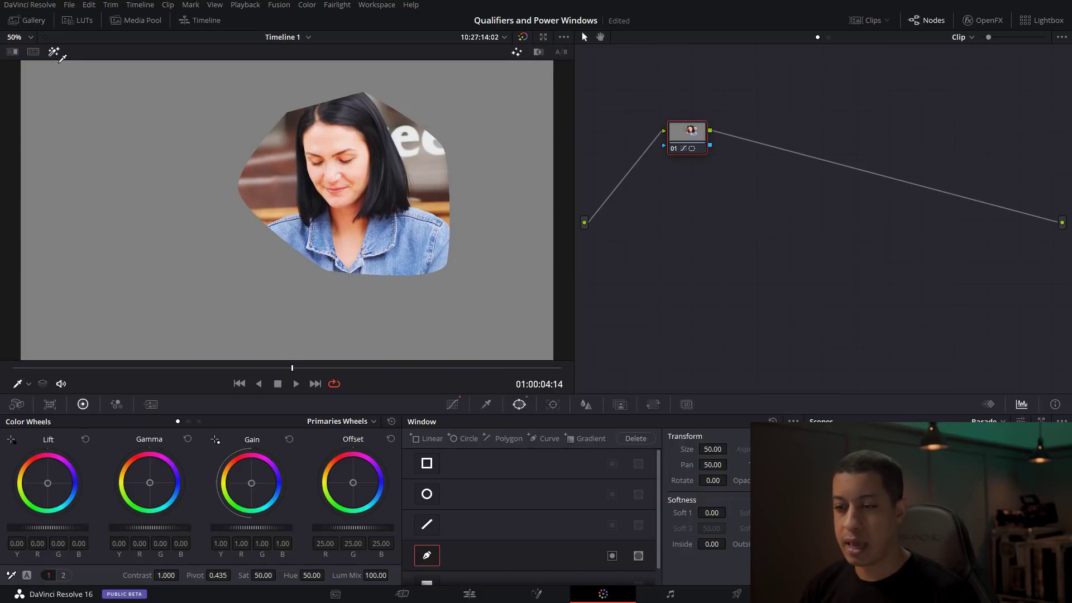
drag(712, 512, 729, 512)
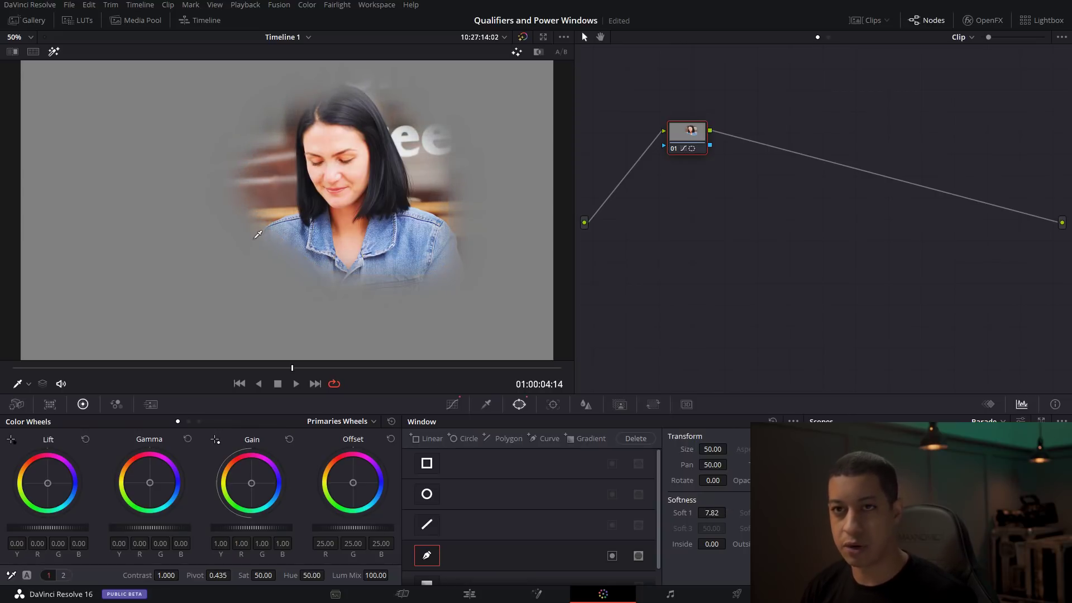
click(54, 51)
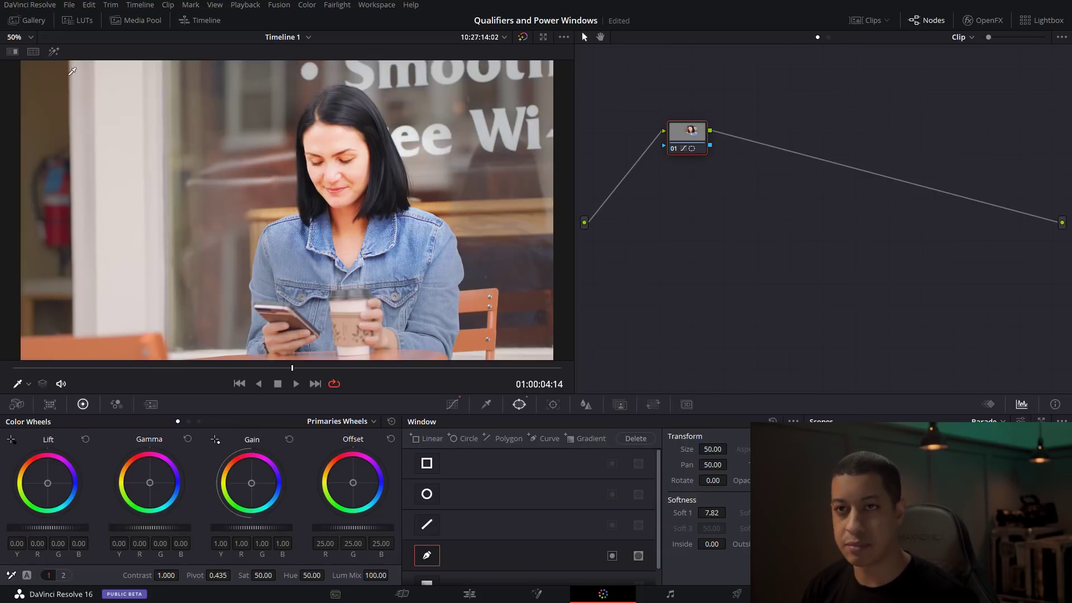
Step: Turn off the curve window and clear the custom curve adjustment from node 01
click(425, 556)
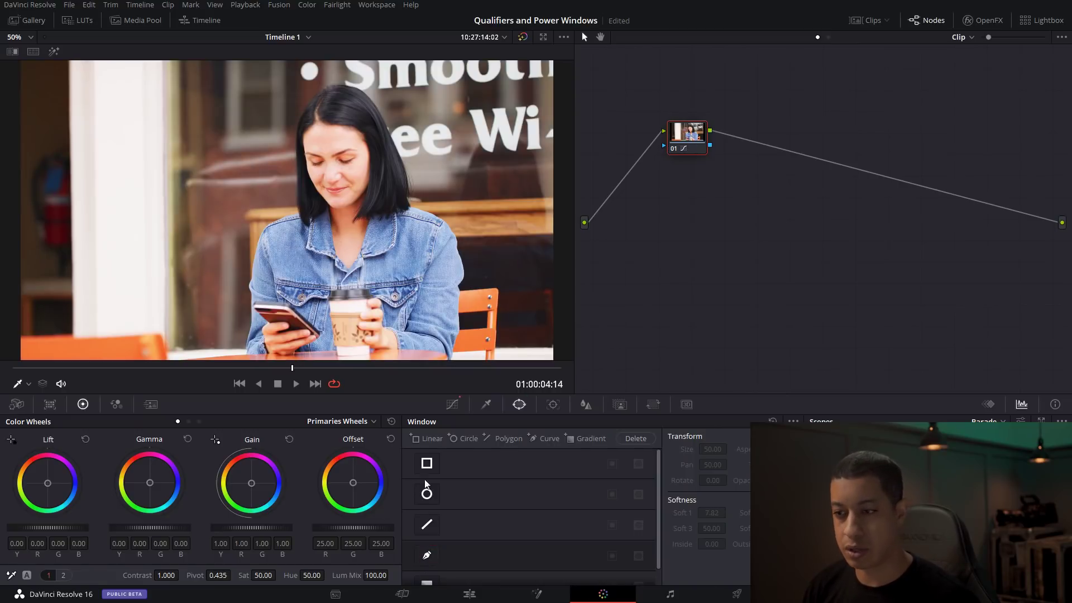
click(453, 405)
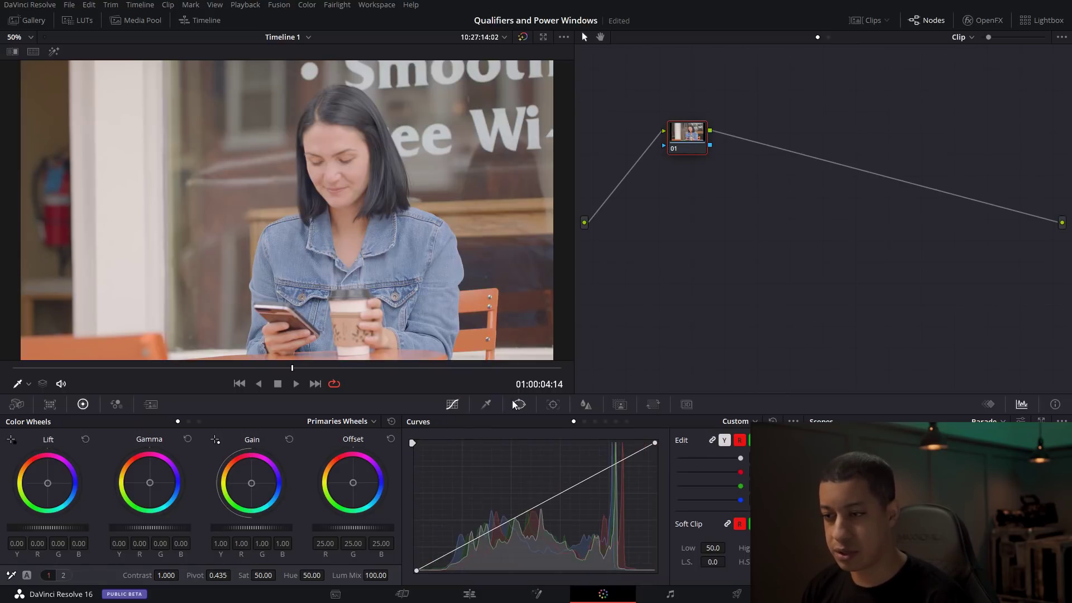
Step: Add a circle window, stretch it into a wide ellipse across the frame, and set its Soft 1 to 15.18
click(514, 404)
click(426, 493)
drag(366, 210, 573, 211)
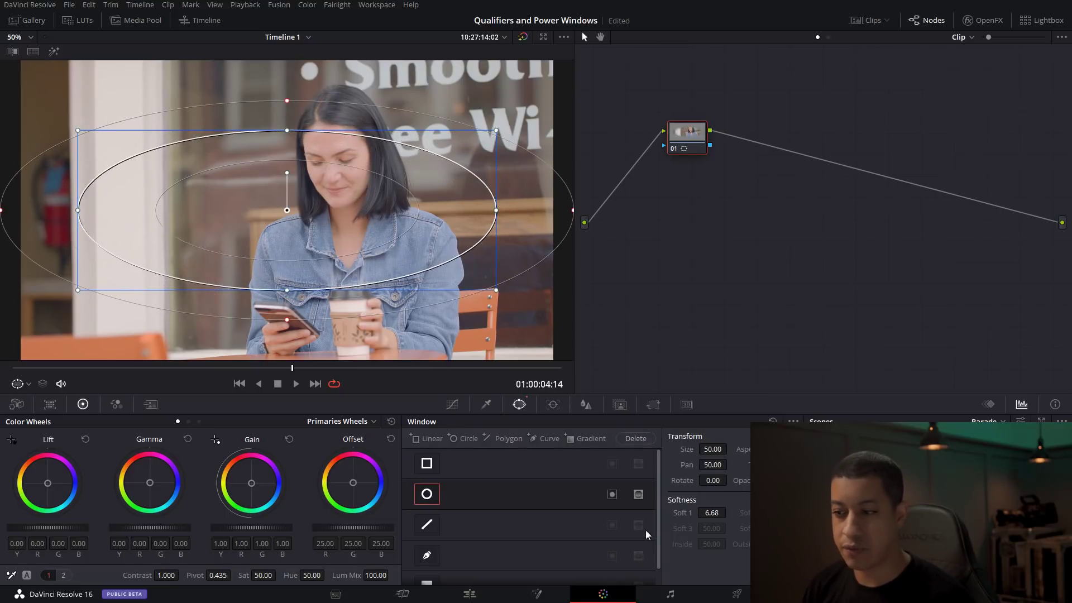
drag(712, 513, 743, 513)
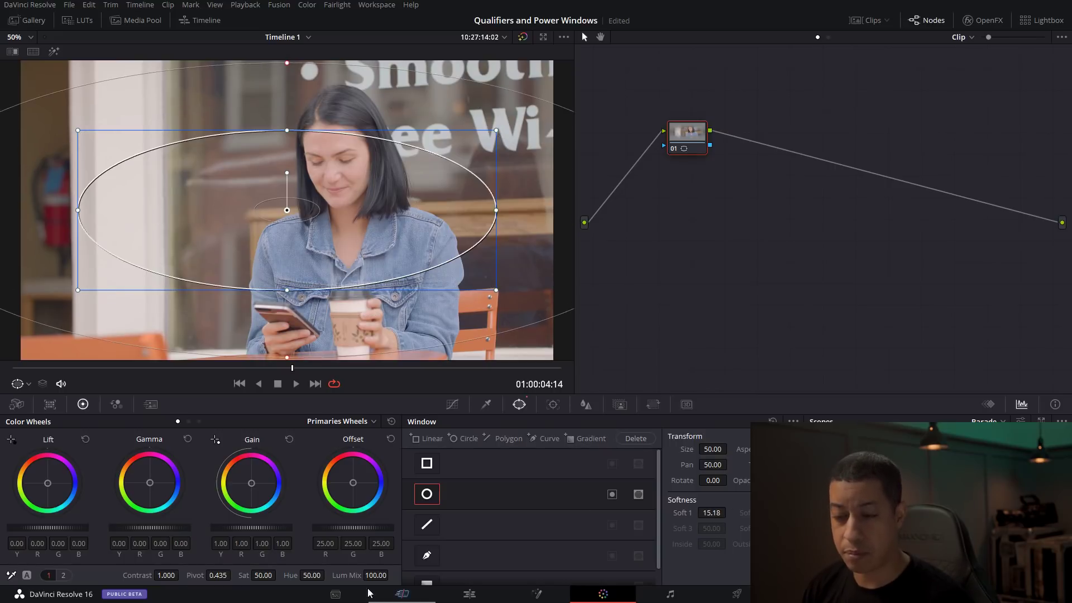
Step: Lower the Offset to -4.95 and invert the circle window so the darkening falls outside the ellipse
drag(374, 531, 324, 531)
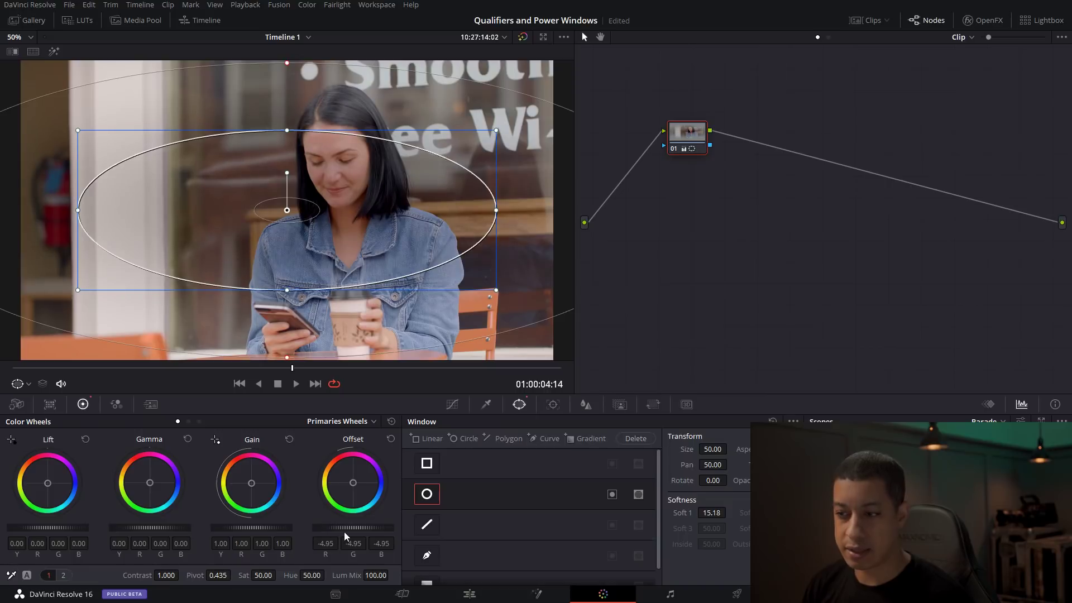
click(612, 494)
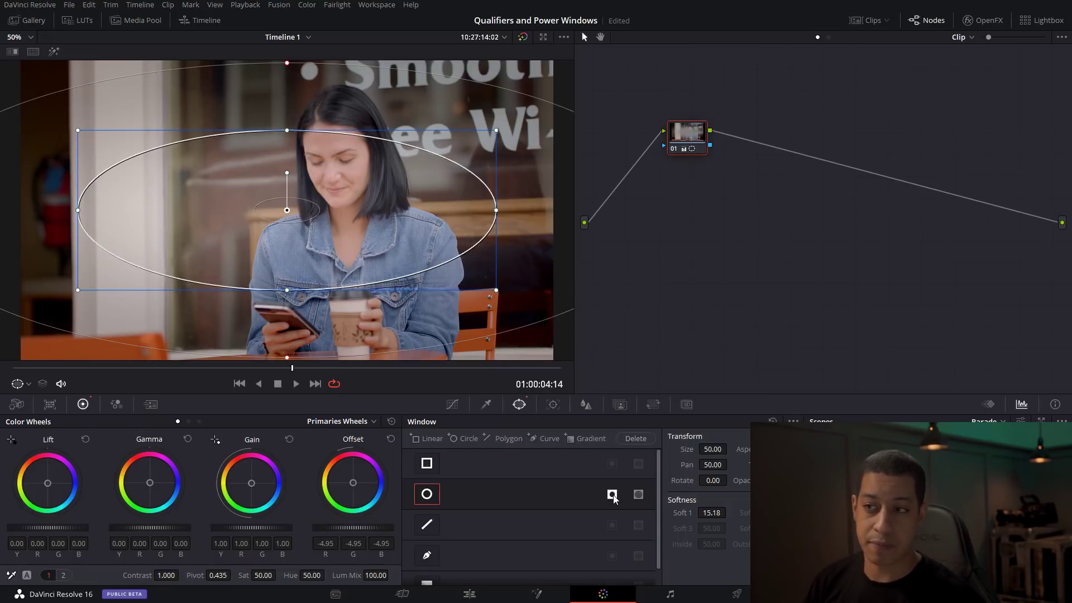
Step: Make the elliptical window taller, to Size 55.61, and inspect the affected area in the highlight view
drag(287, 291, 287, 330)
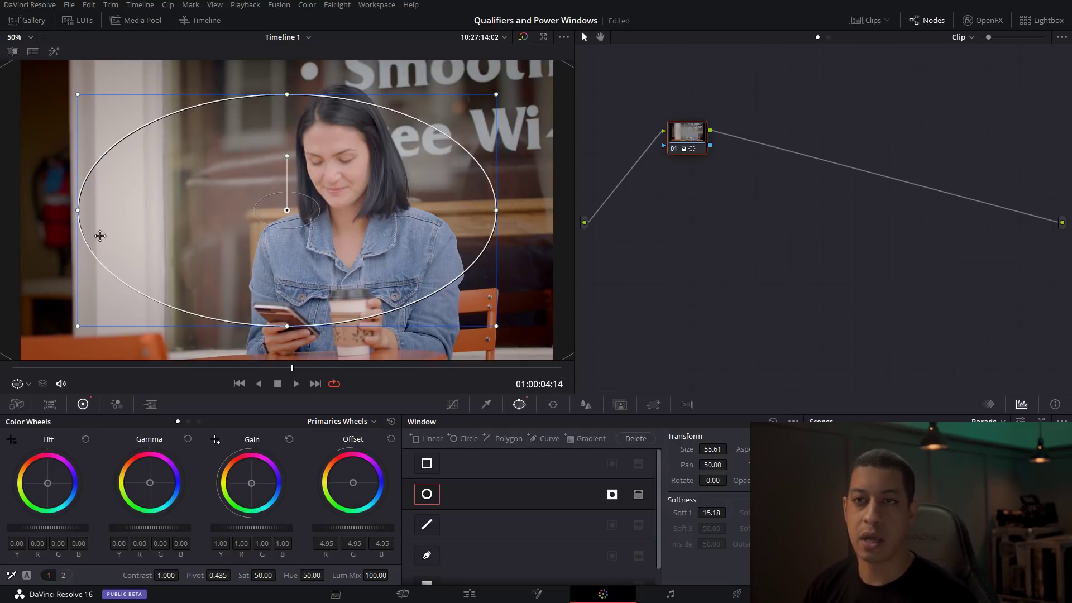
click(53, 52)
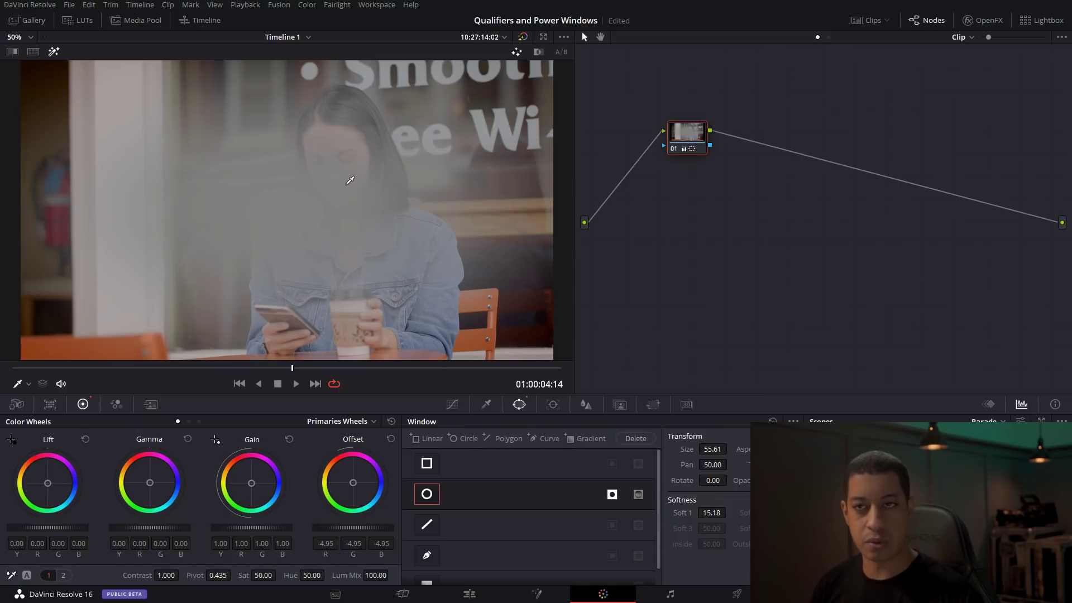
click(54, 52)
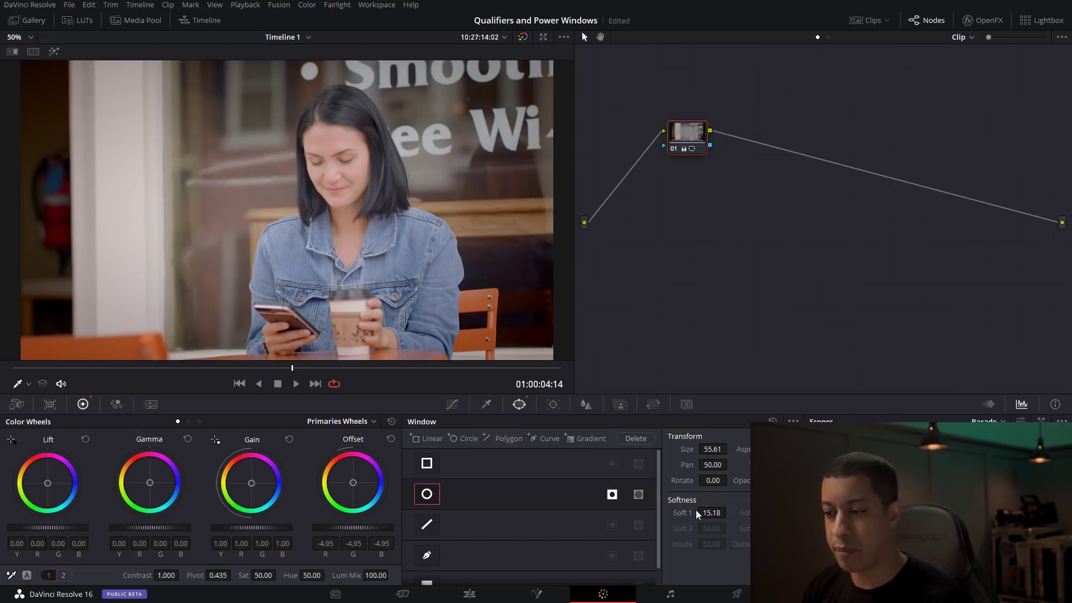
Step: Reset the window and combine a new circle window with two linear windows placed at different spots in the frame
click(773, 421)
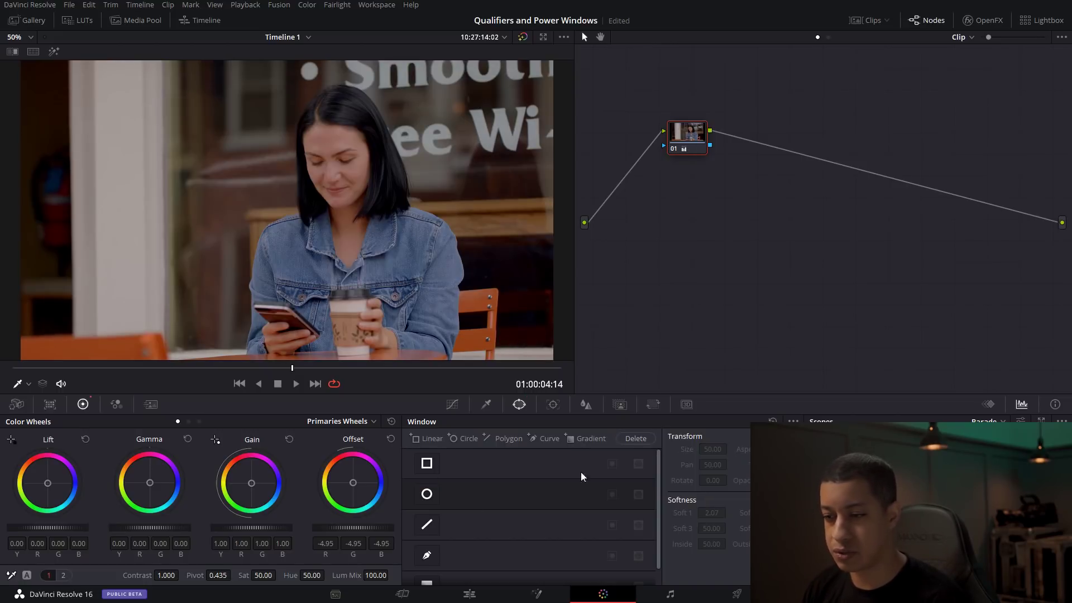
click(427, 494)
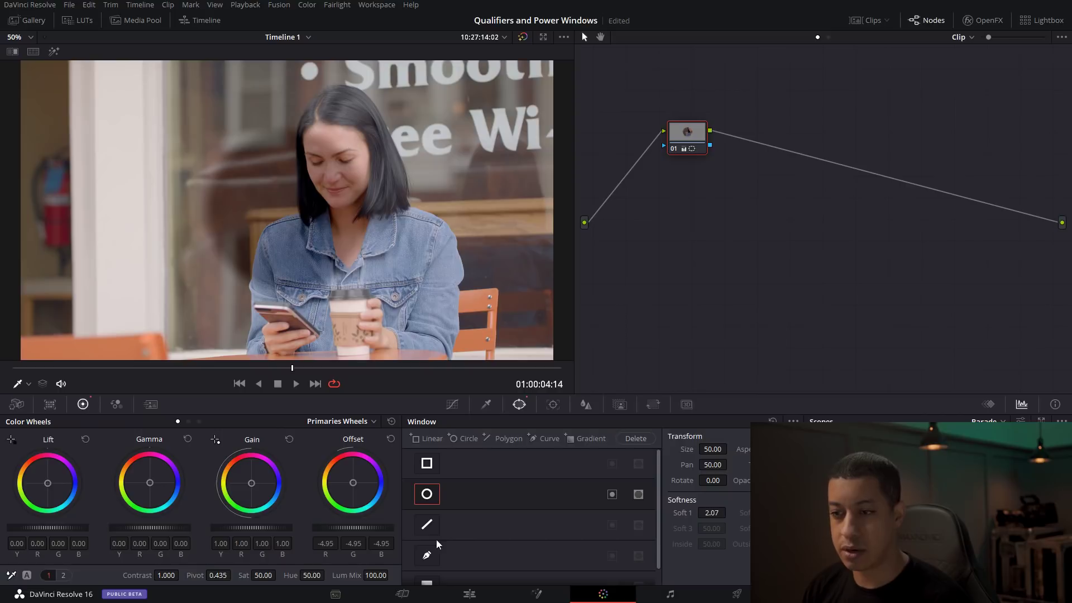
click(427, 464)
drag(314, 218, 456, 213)
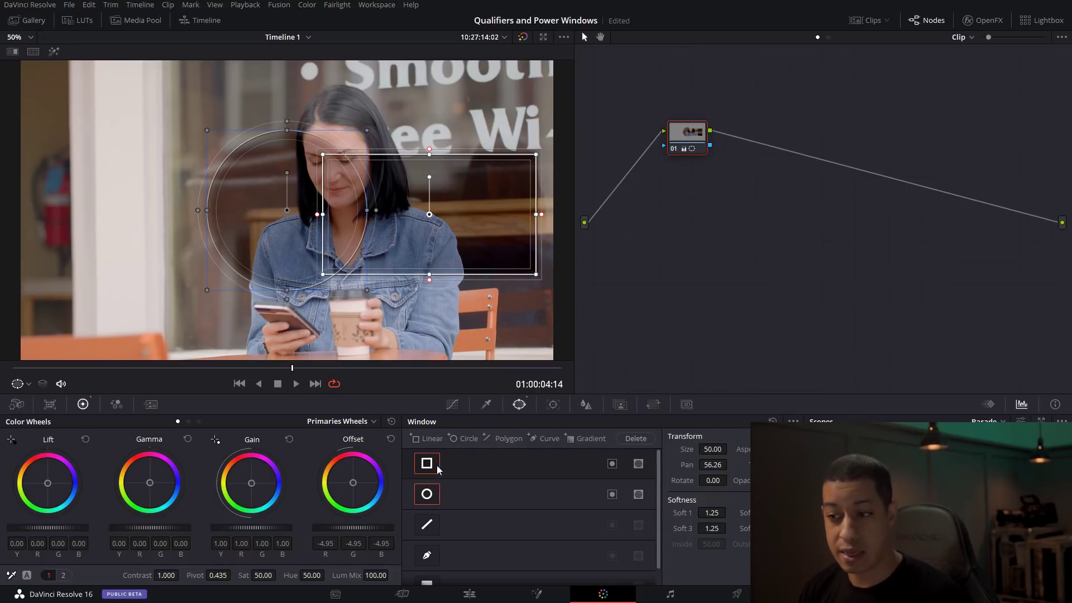
click(430, 438)
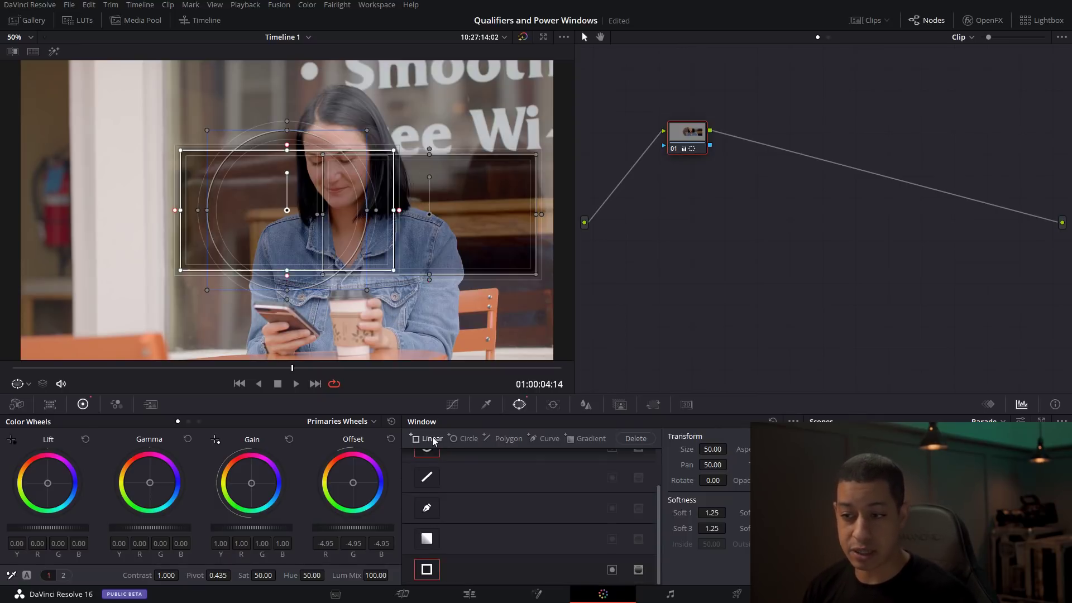
drag(283, 222, 183, 270)
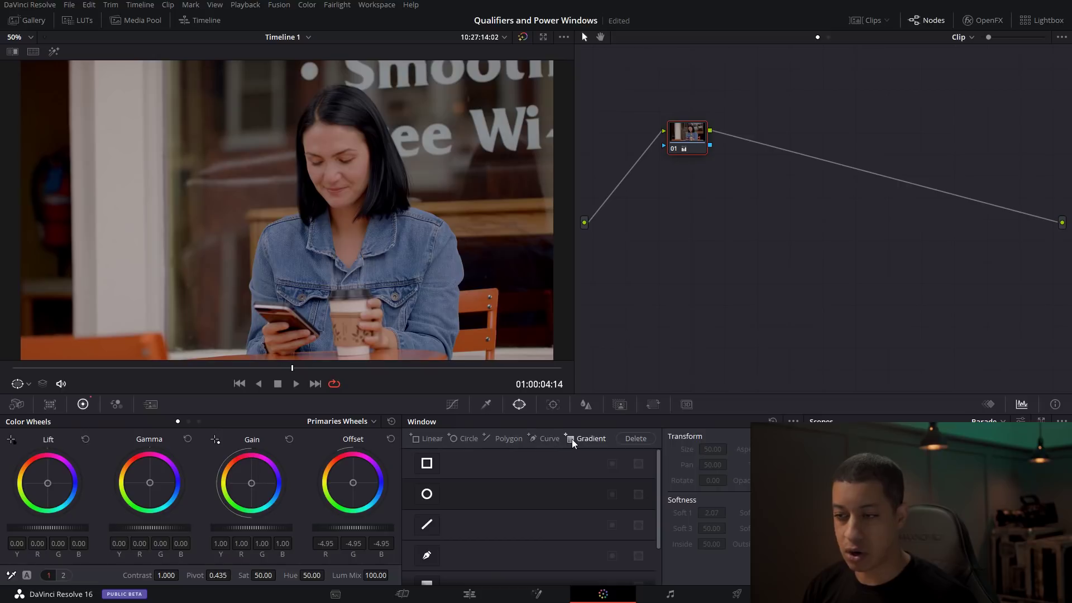
Step: Add a circle window and position it over the woman's face
scroll(465, 484, down, 2)
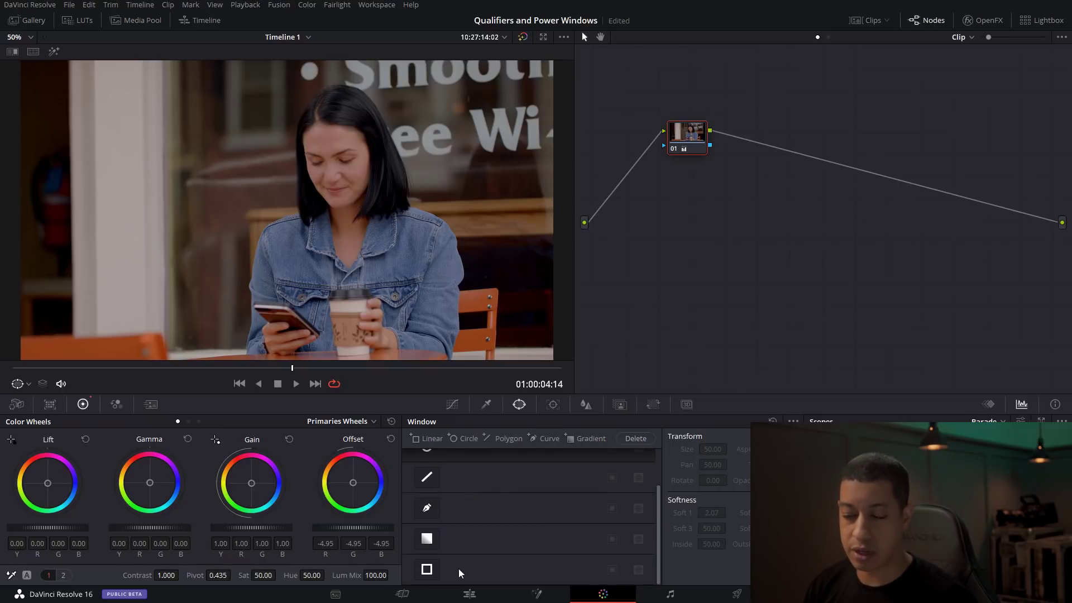
scroll(484, 535, up, 3)
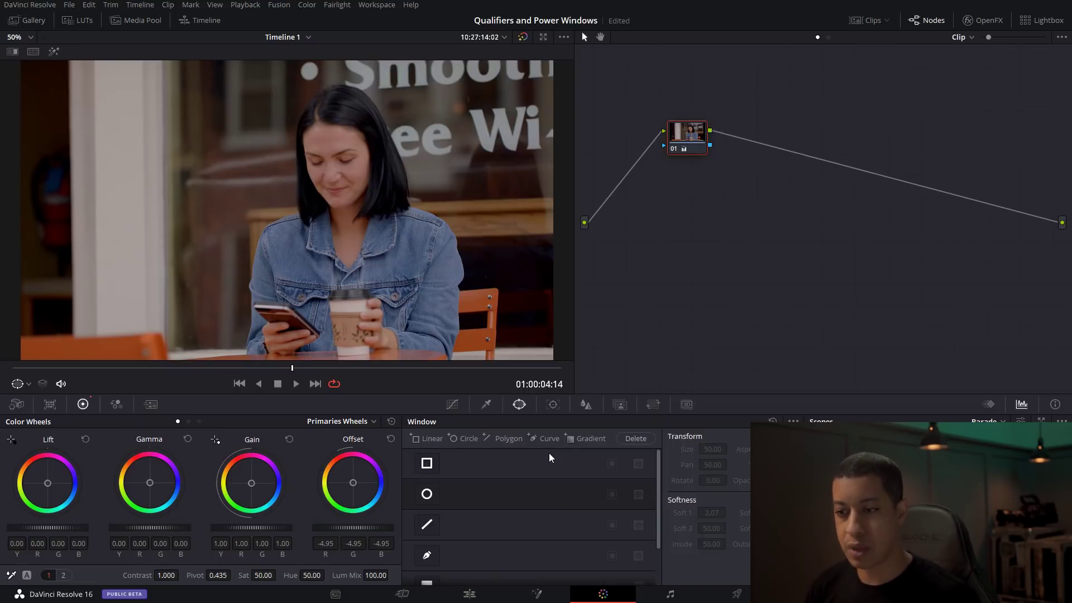
click(427, 494)
drag(295, 207, 339, 190)
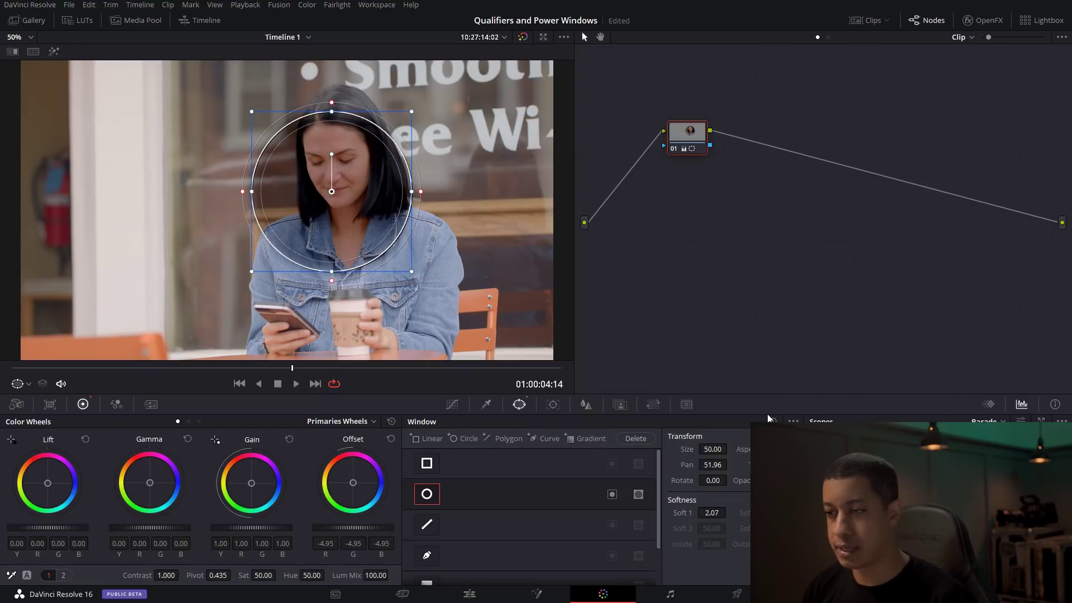
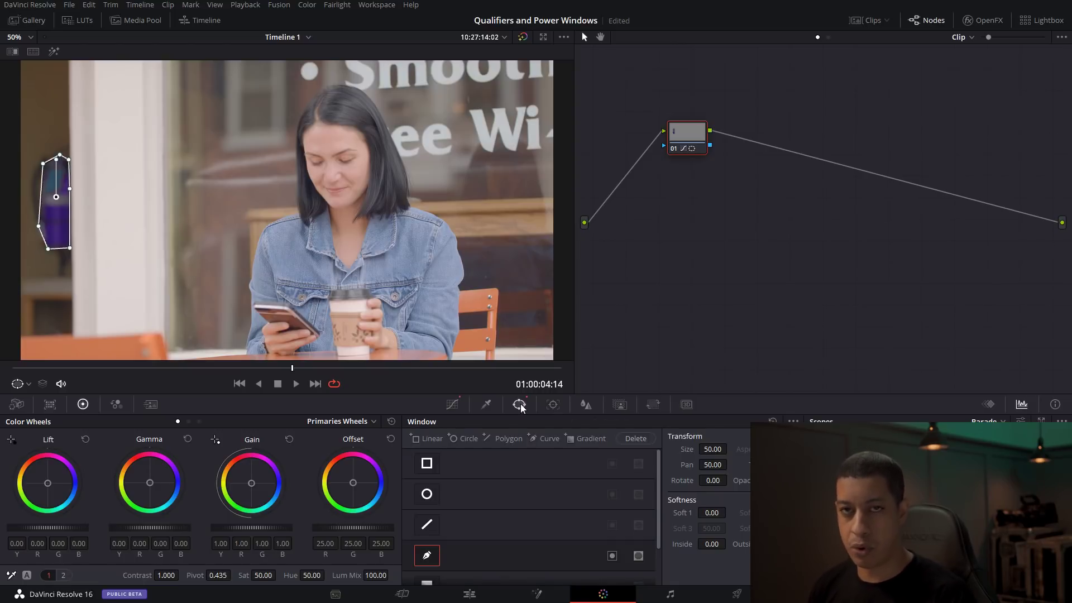
Step: At the clip's first frame, move the curve window over the purple-tinted object in the background doorway and open the Tracker
drag(289, 368, 5, 384)
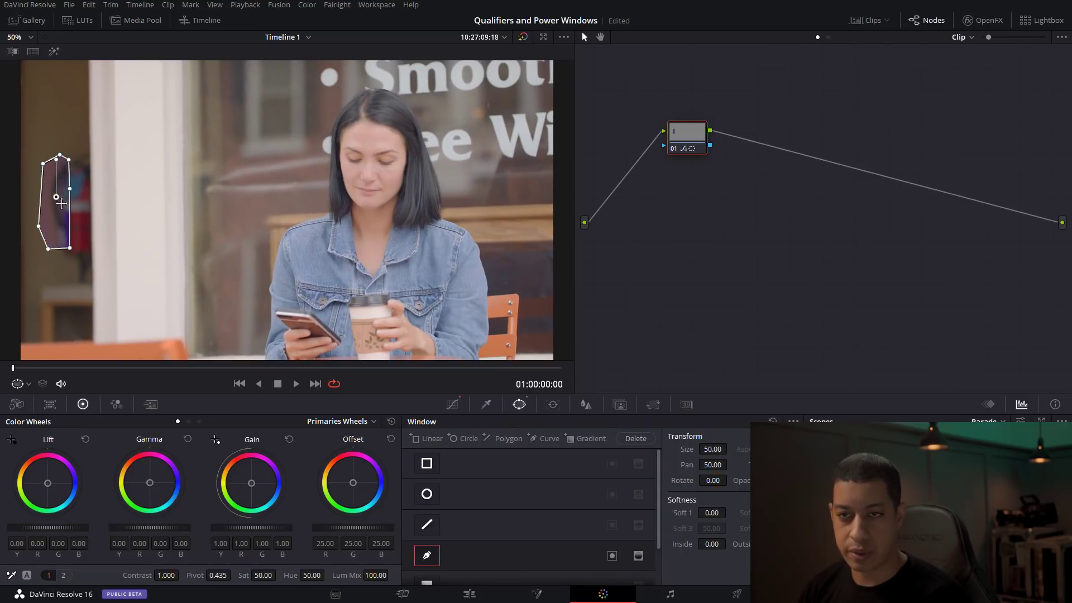
drag(55, 198, 76, 207)
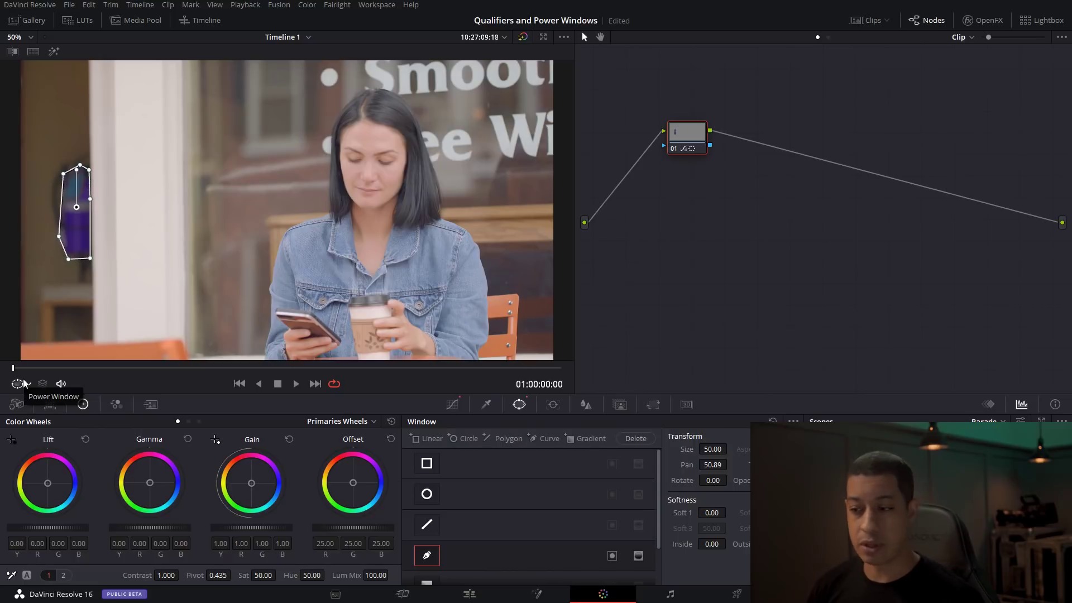
click(552, 407)
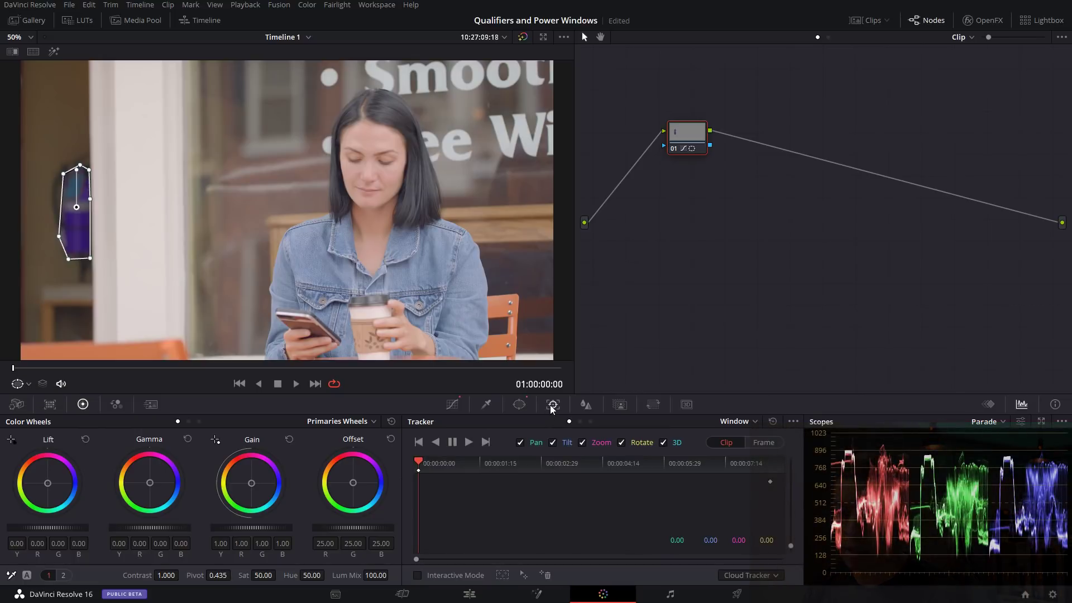
Step: Track the curve window forward over the doorway object in Window mode, stop around 01:00:03:01, and scrub from the clip's start to check it
click(750, 426)
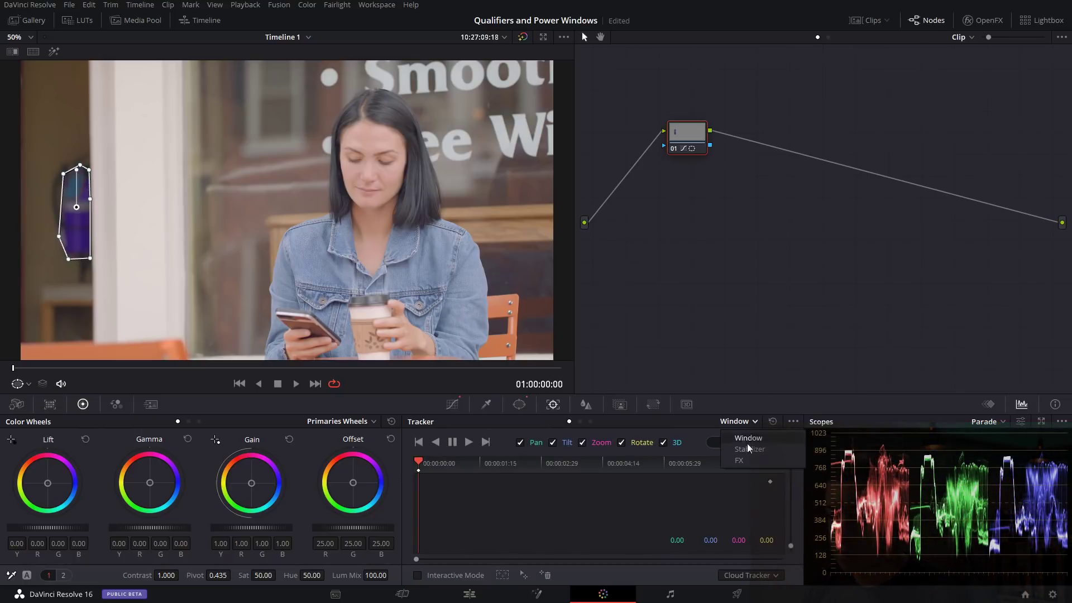
click(748, 439)
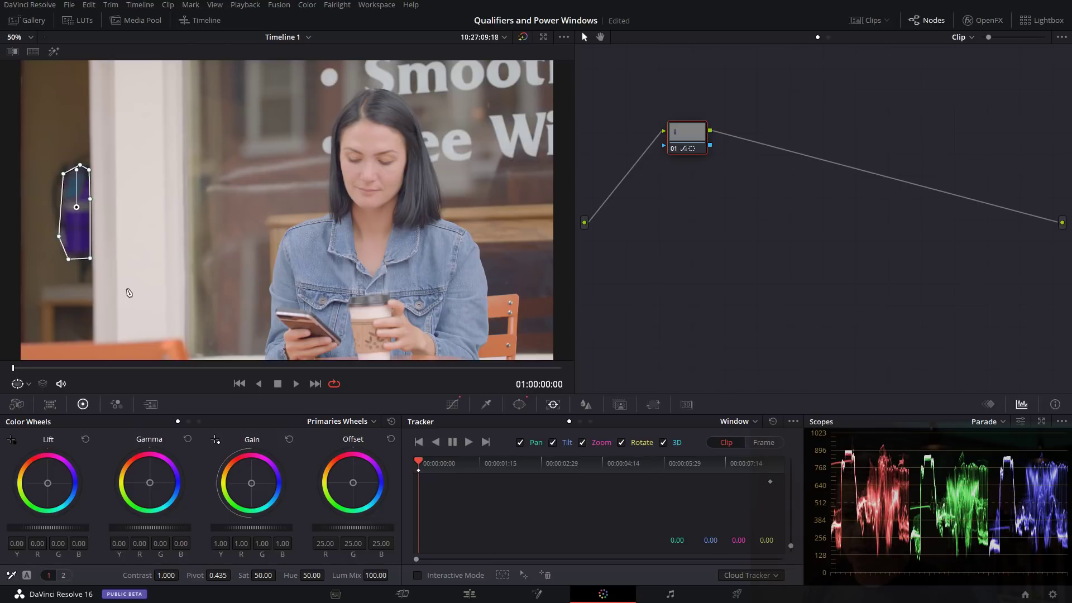
click(471, 441)
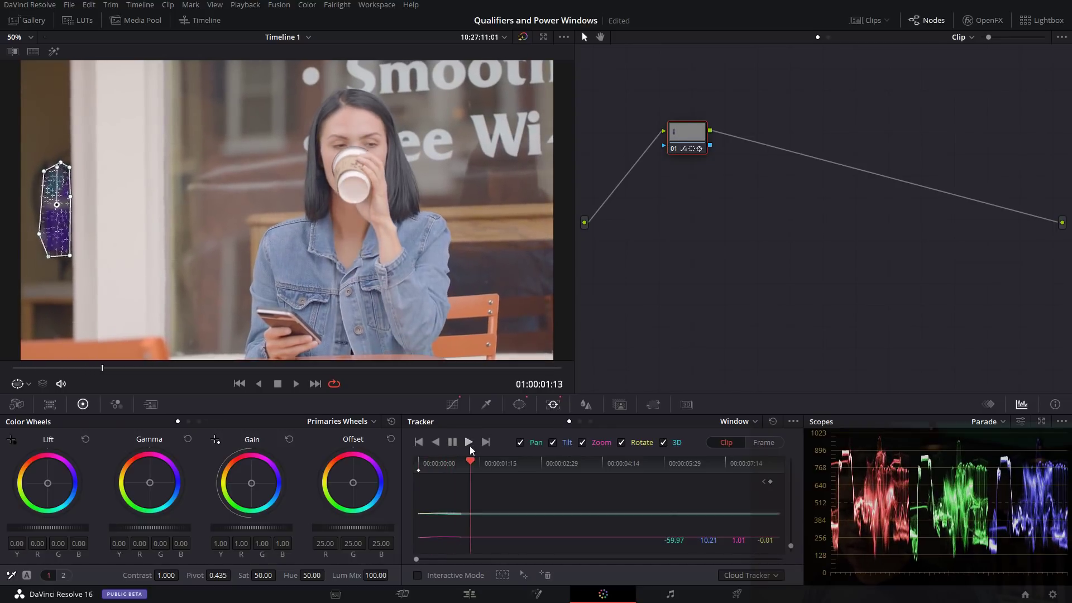
click(454, 447)
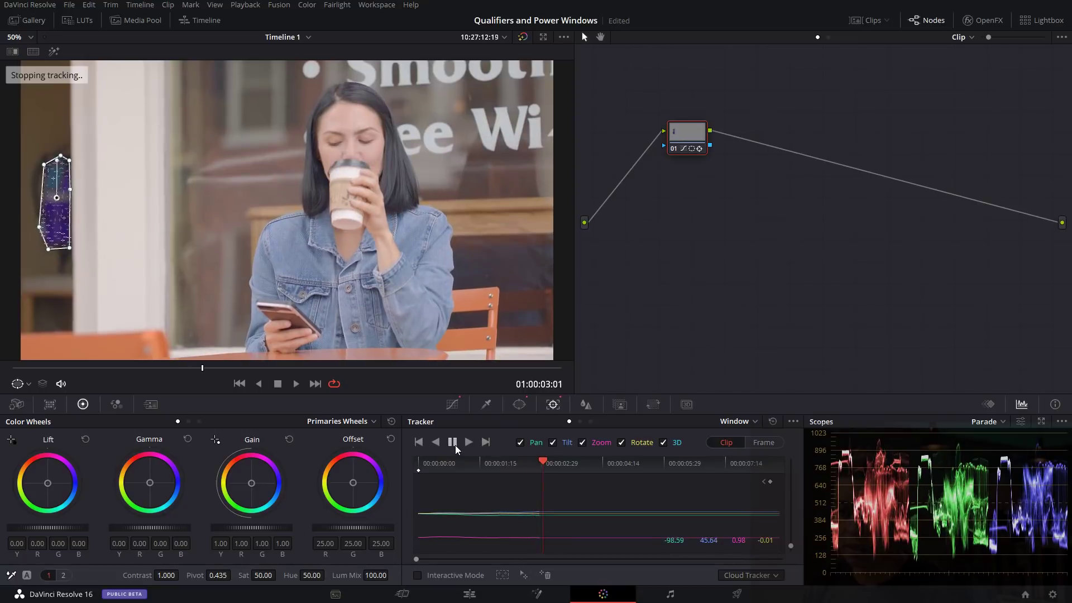
drag(84, 368, 6, 374)
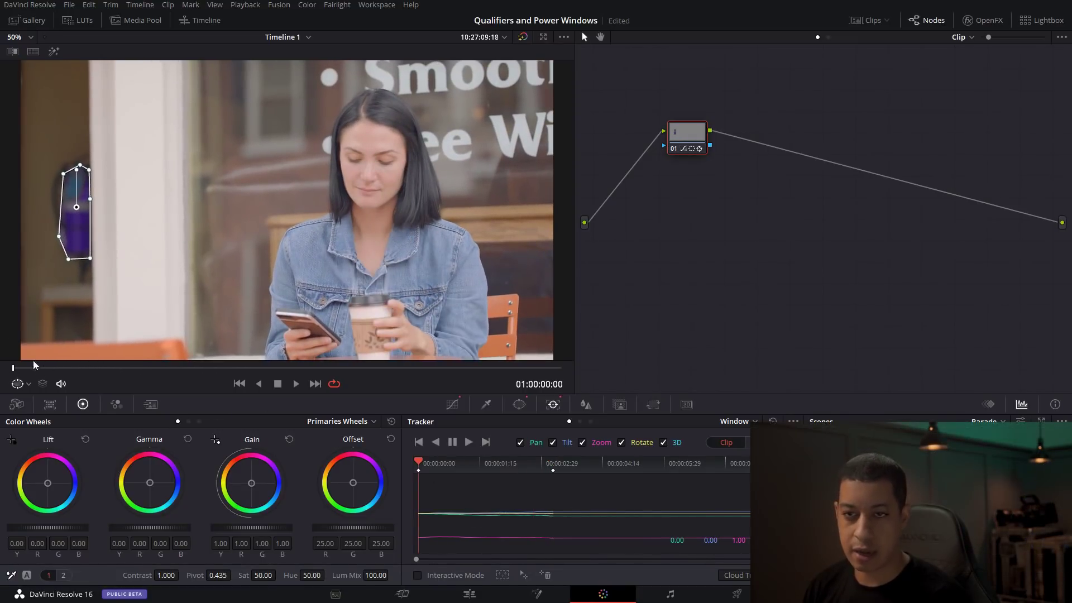
drag(22, 371, 73, 377)
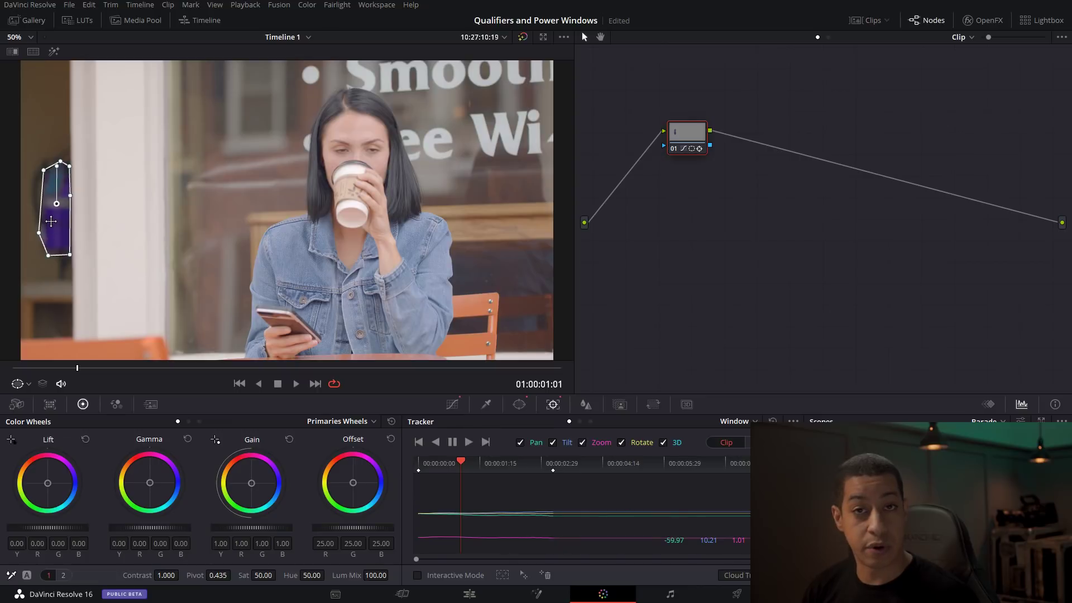
Step: Toggle the curve window off and back on to compare the purple tint with and without isolation
click(519, 405)
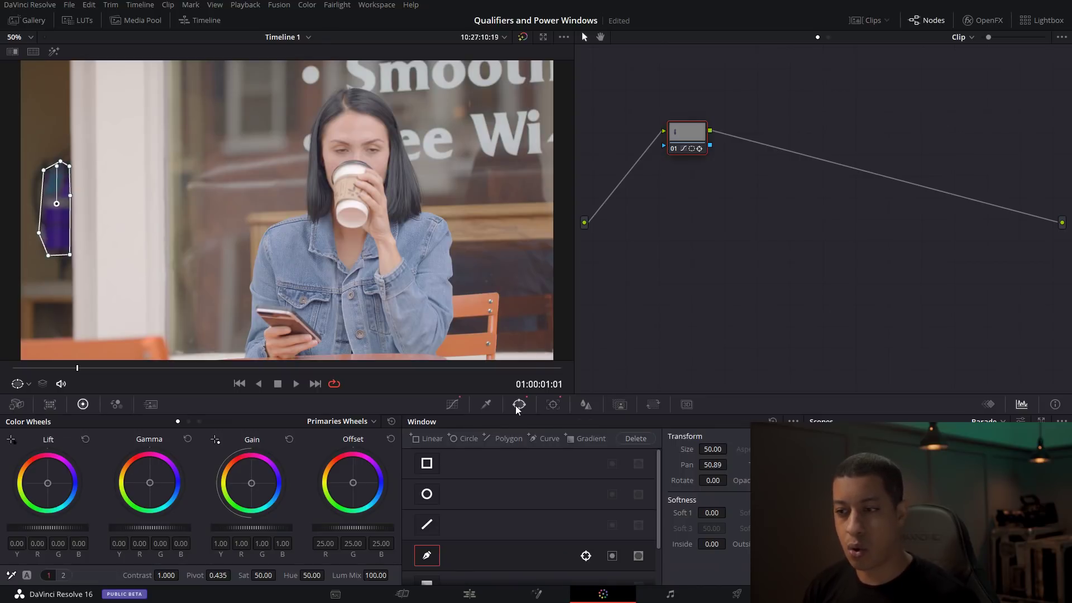
click(429, 557)
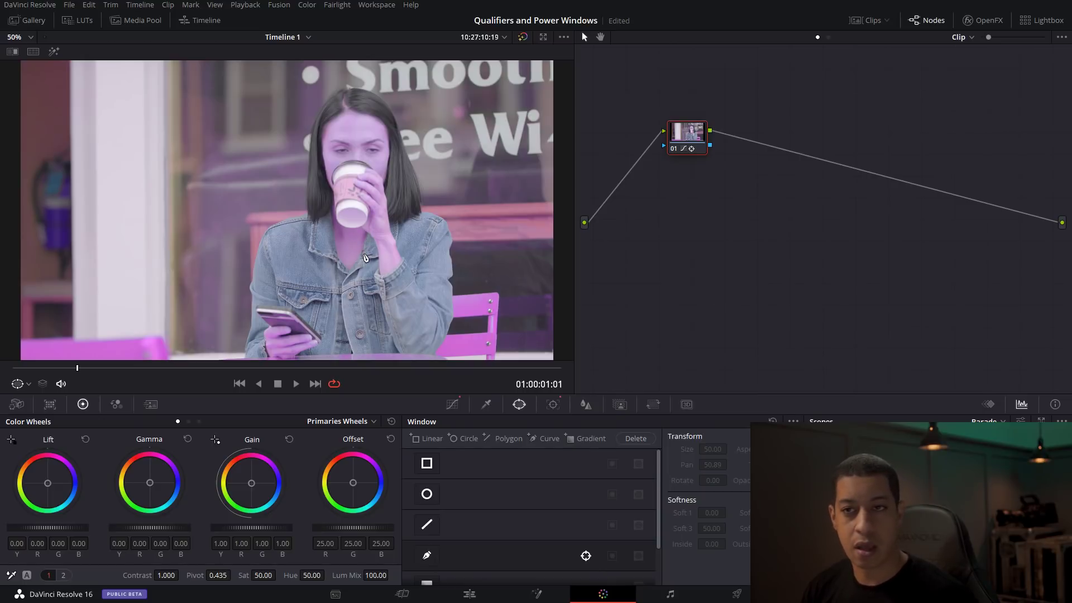
click(427, 556)
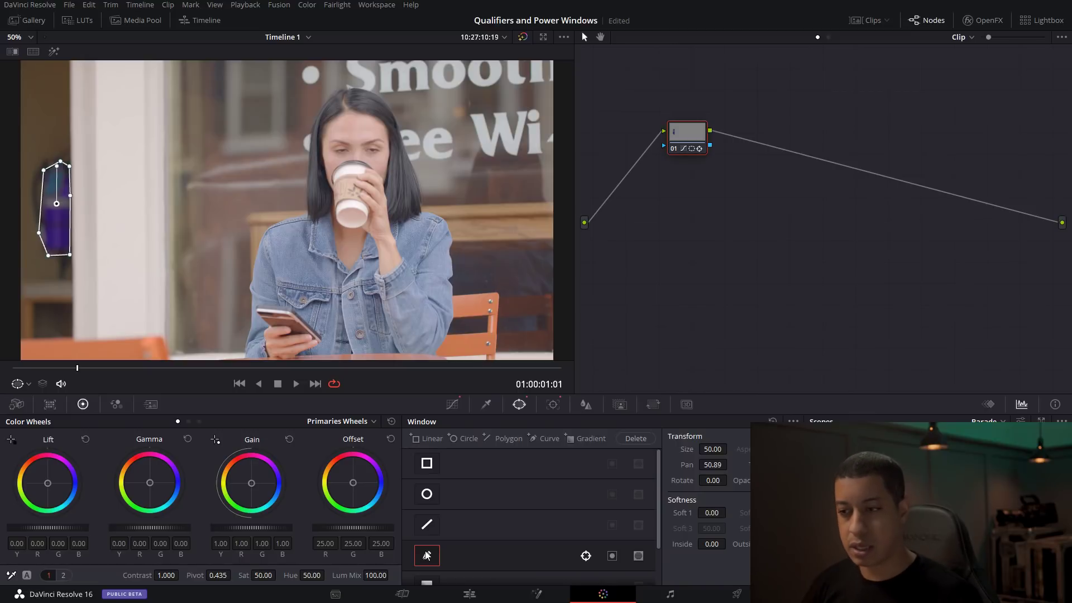
Step: Remove the curve window from the node and reset the Hue Vs Hue curve
click(428, 556)
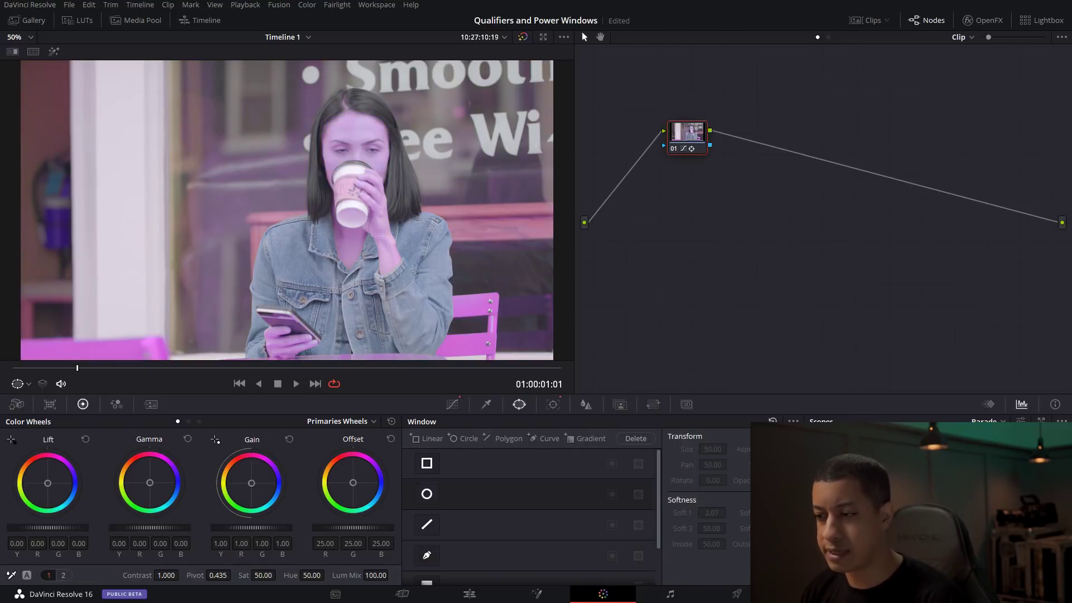
click(452, 405)
click(625, 423)
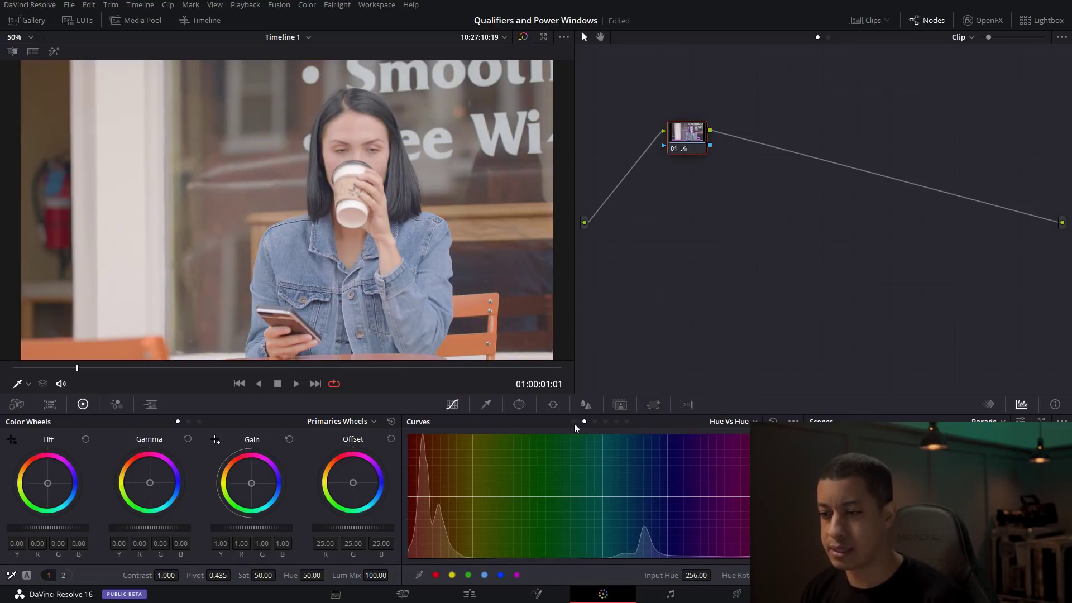
Step: Add a circle window over the woman's face and raise the middle of the Custom curve slightly to brighten it
click(519, 404)
click(426, 493)
mouse_move(366, 211)
mouse_down()
mouse_move(434, 180)
mouse_move(389, 178)
mouse_move(356, 194)
mouse_up()
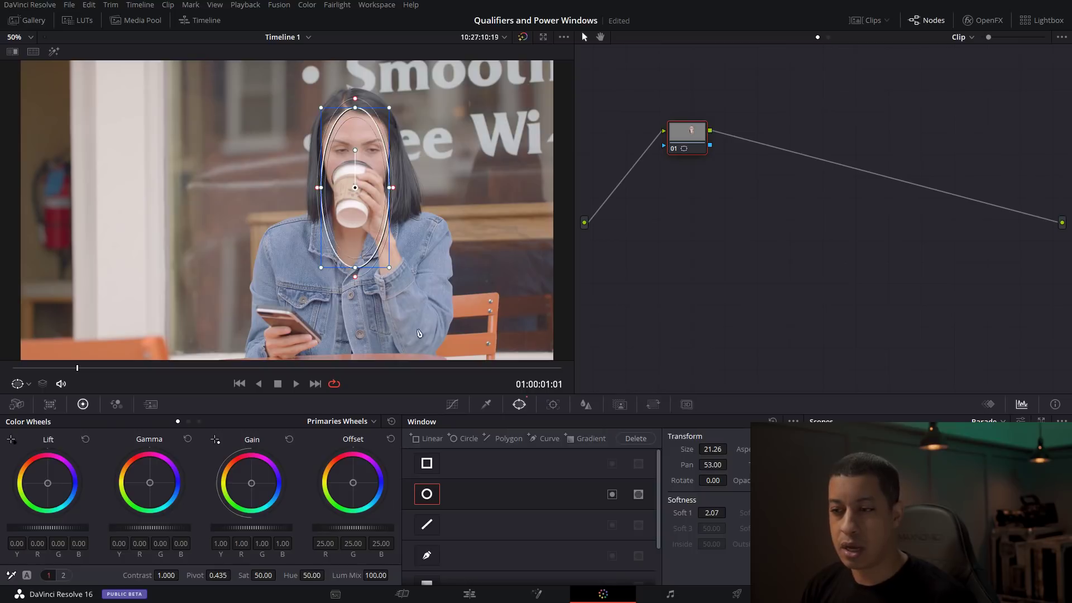
click(451, 404)
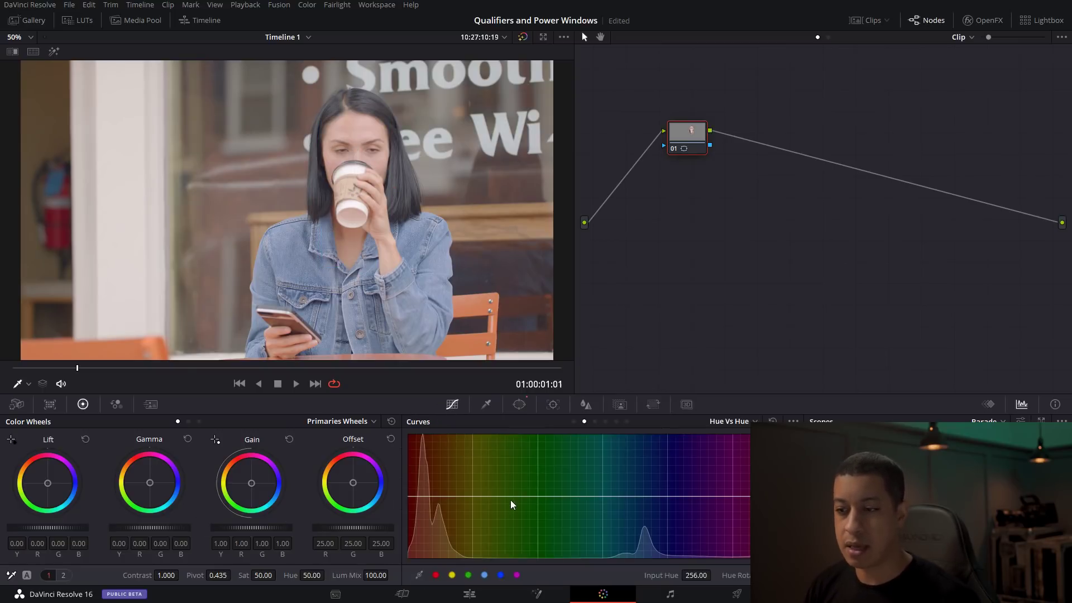
click(574, 422)
drag(561, 495, 561, 490)
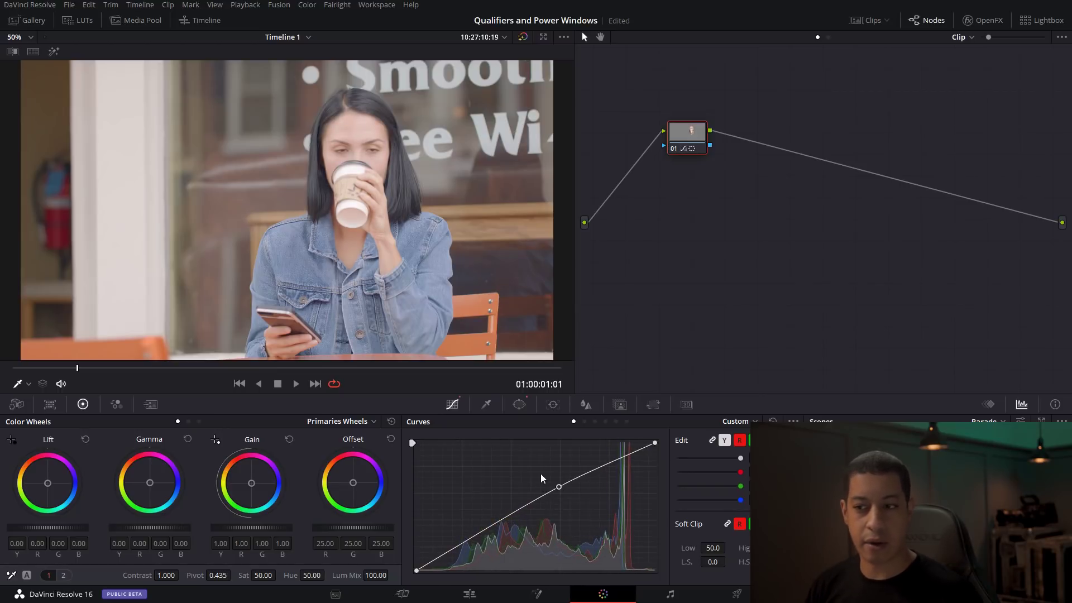
Step: Invert the circle window and pull the Custom curve's middle point down to darken the area around the face
click(519, 404)
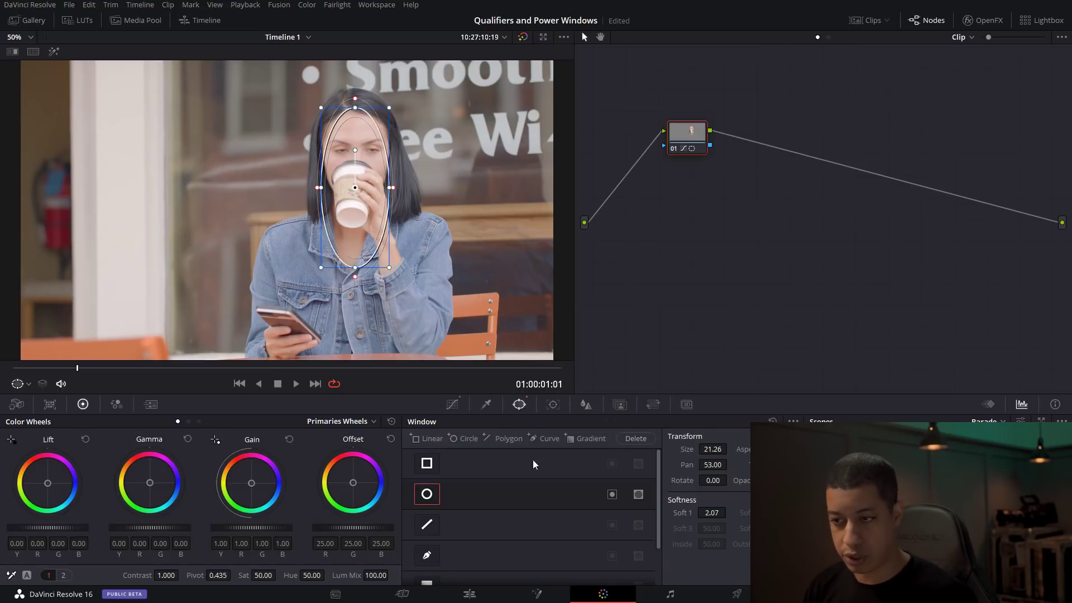
click(452, 405)
drag(557, 488, 570, 501)
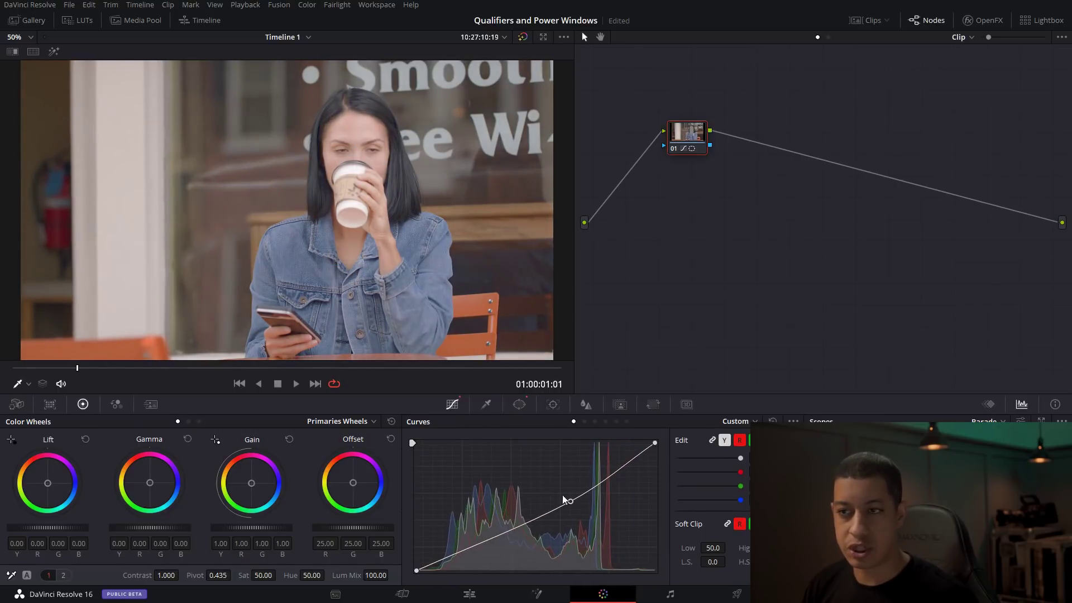
Step: Soften the circle window to Soft 1 5.43, shrink it slightly around the face, and hide its outline in the viewer
click(520, 404)
drag(701, 510, 721, 510)
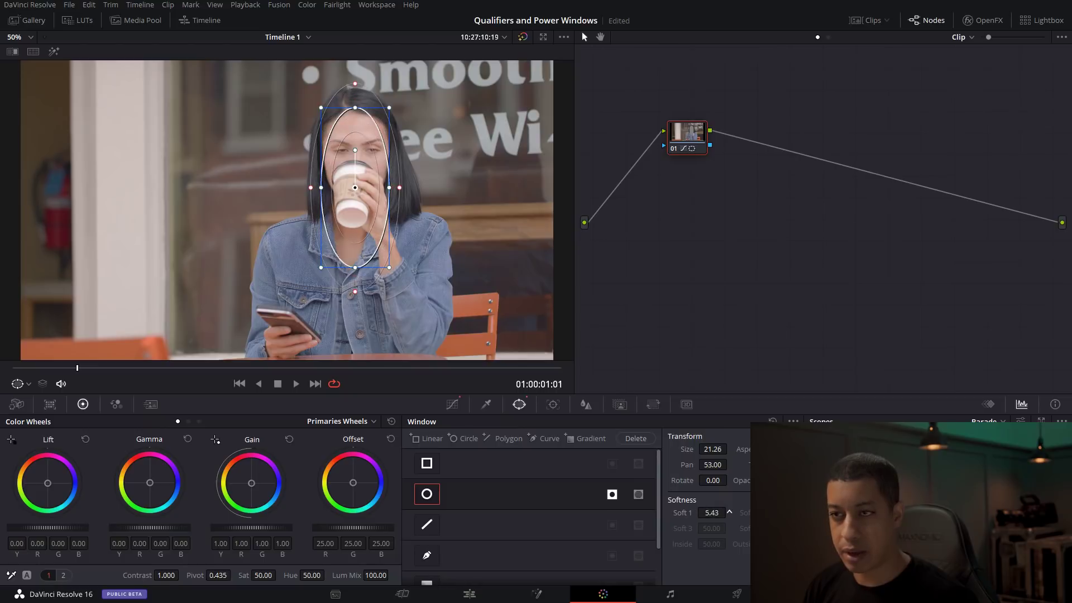
mouse_move(391, 270)
mouse_down()
mouse_move(385, 253)
mouse_move(390, 263)
mouse_up()
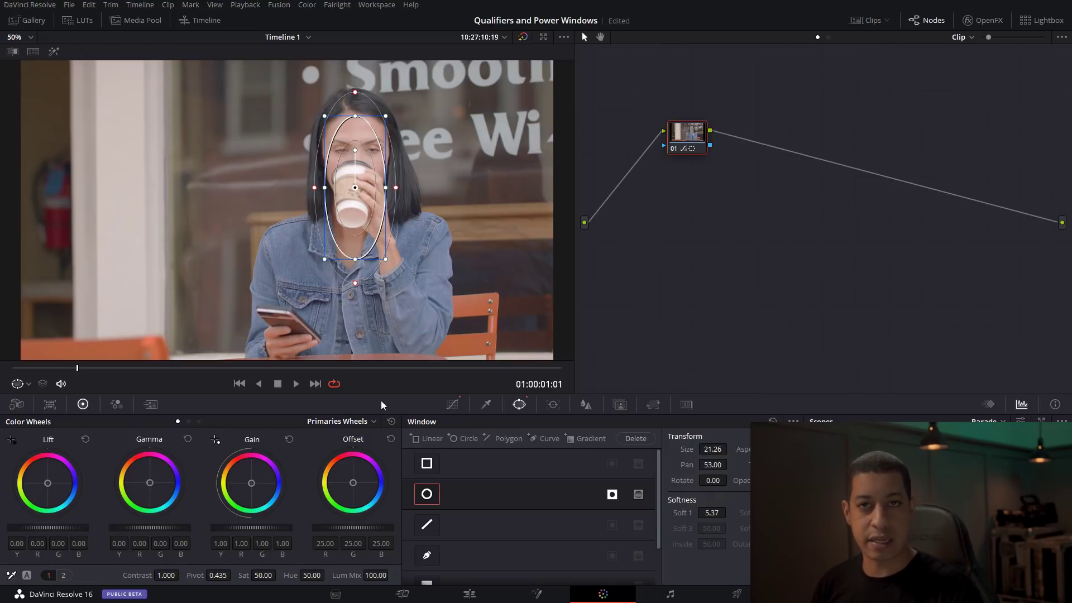
click(25, 385)
click(27, 404)
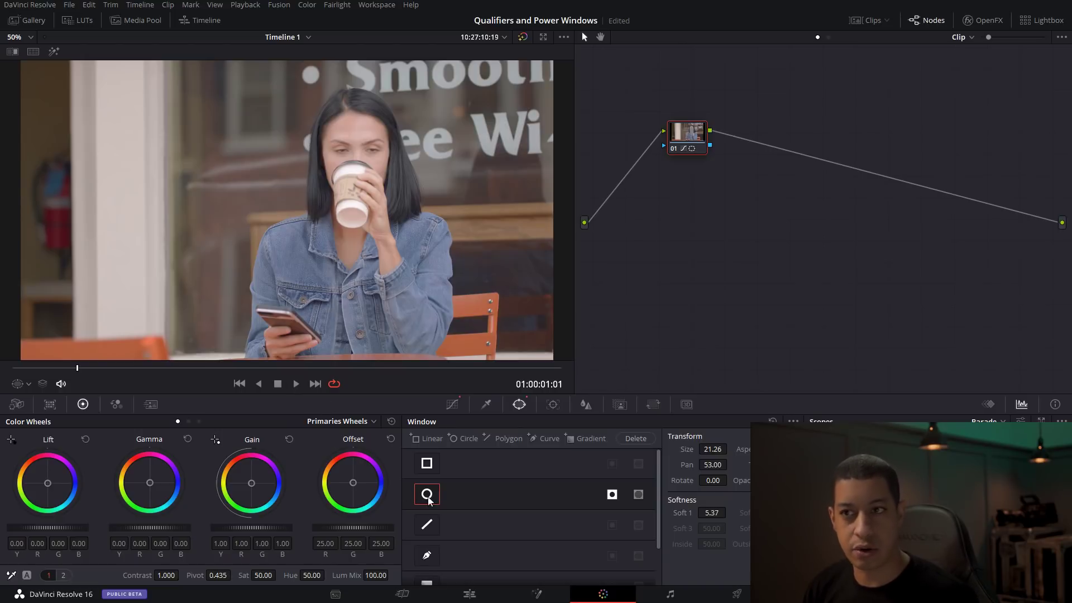
Step: Replace the circle window with a closed curve window traced around the woman's hair, face, neck and raised forearm
click(427, 555)
click(342, 91)
click(330, 106)
click(316, 133)
click(313, 157)
click(312, 184)
click(316, 199)
click(327, 219)
click(333, 241)
click(334, 258)
click(347, 275)
click(366, 272)
click(369, 245)
click(376, 258)
click(376, 284)
click(389, 293)
click(411, 273)
click(400, 223)
click(397, 226)
click(397, 175)
click(398, 149)
click(388, 118)
click(360, 100)
click(342, 91)
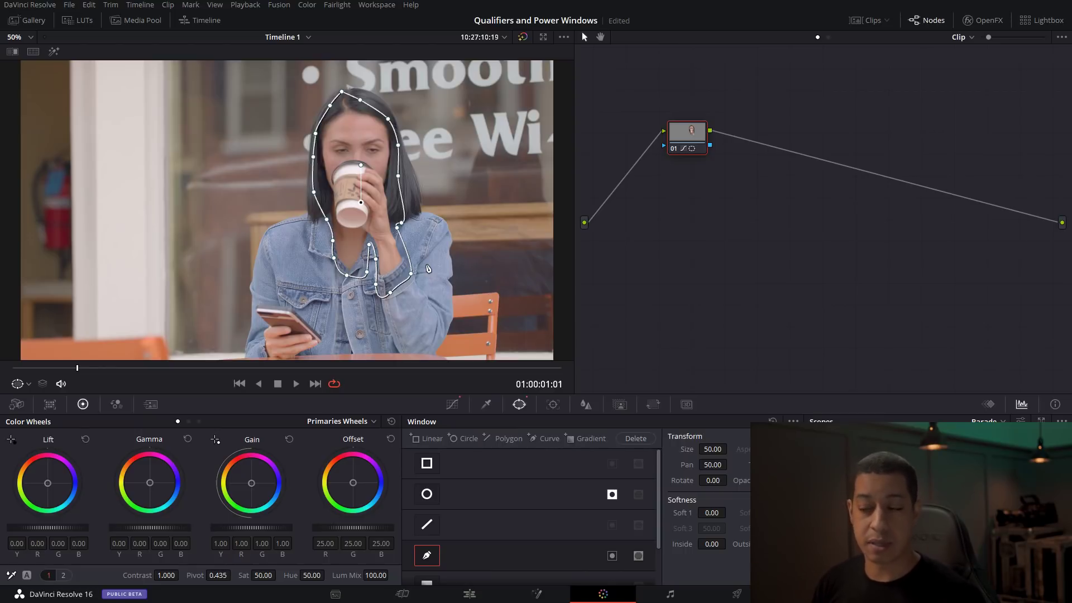
Step: Track the new curve window forward from 01:00:01:01 and stop the tracking at 01:00:04:29
click(550, 409)
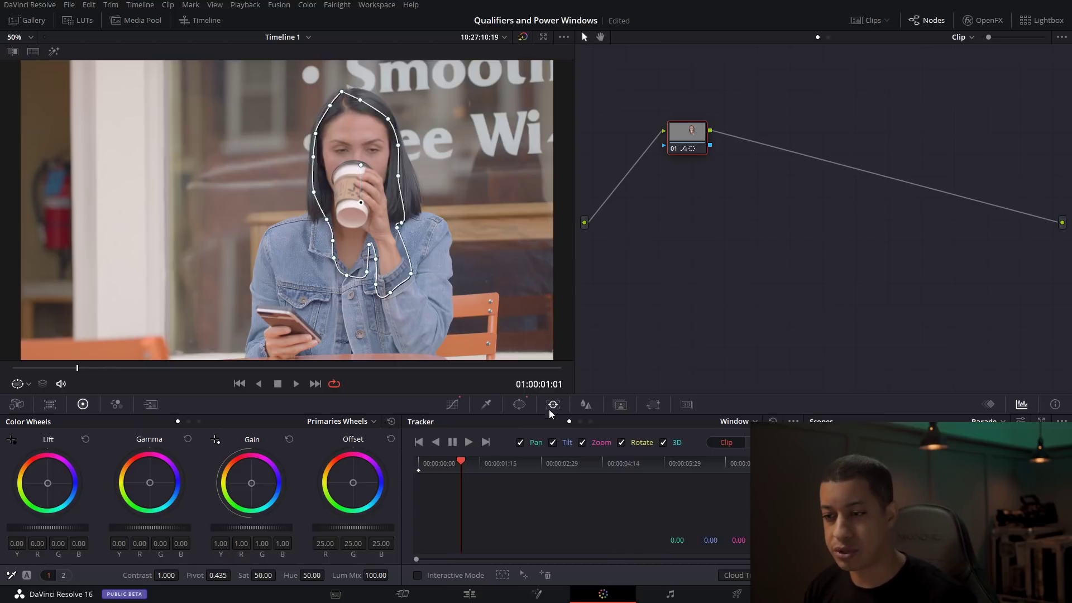
click(468, 443)
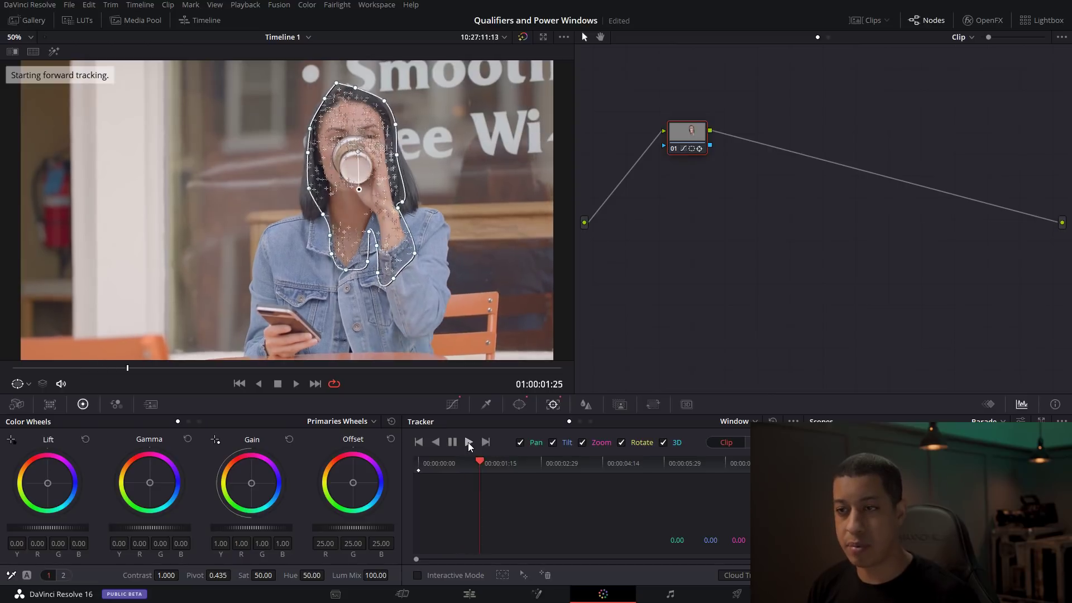
click(453, 443)
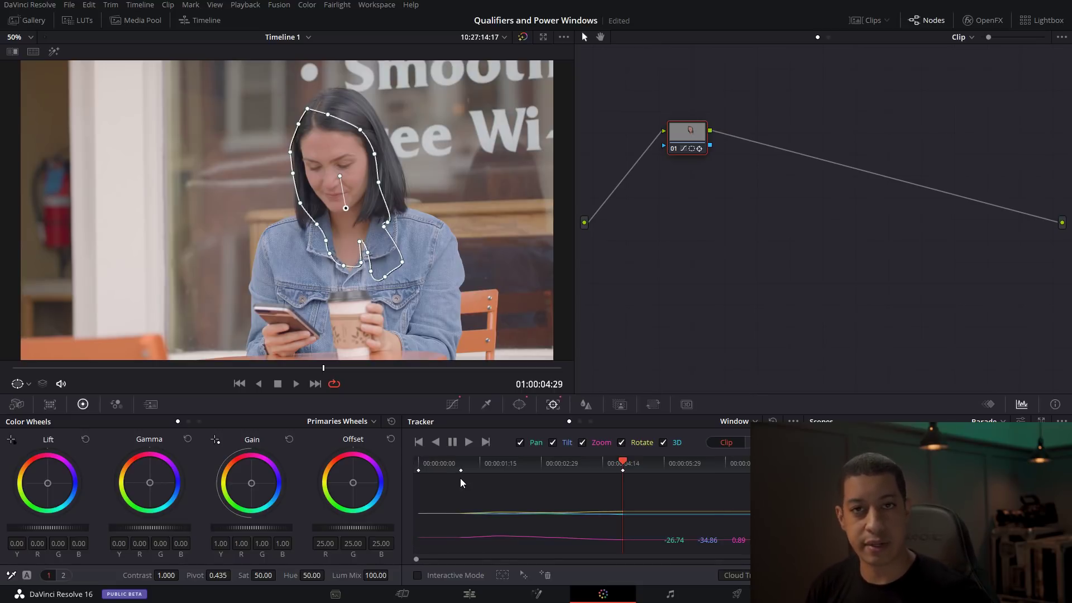
click(454, 405)
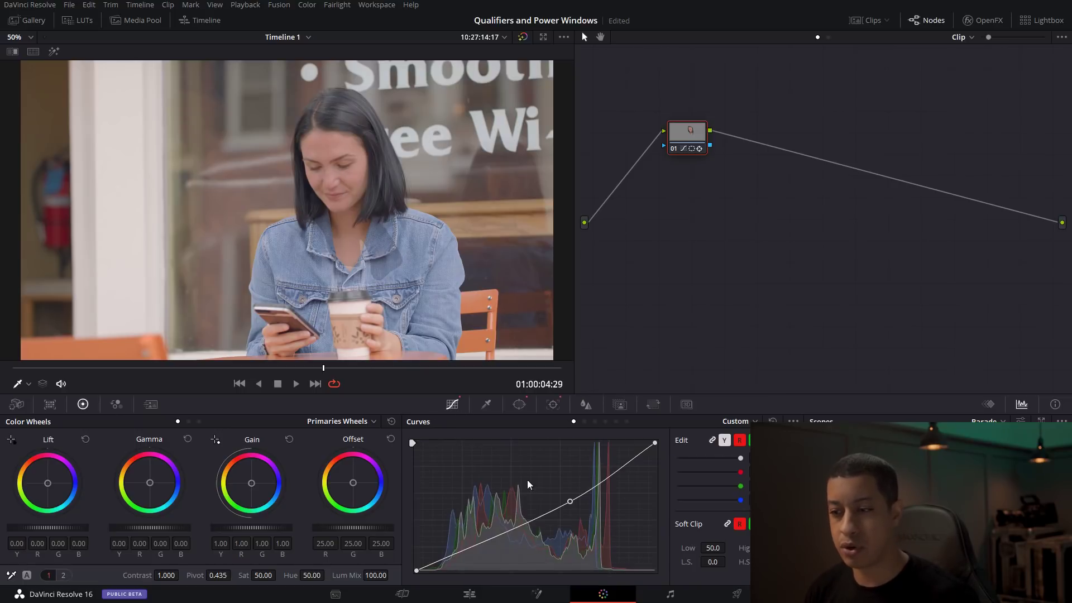
click(585, 421)
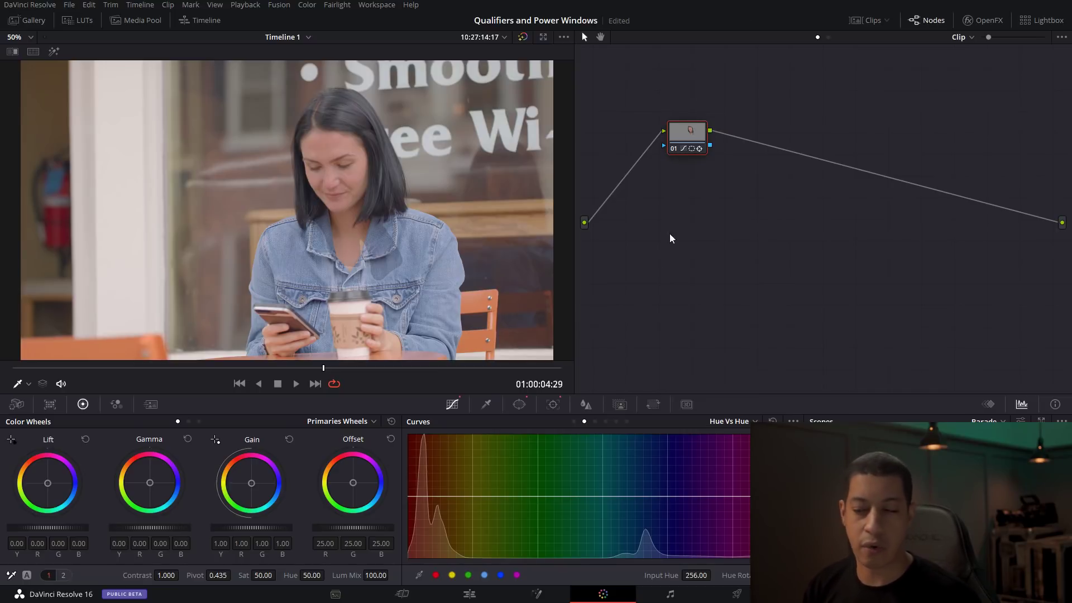
Step: Clear the tracking data and remove the curve window from the node
click(553, 404)
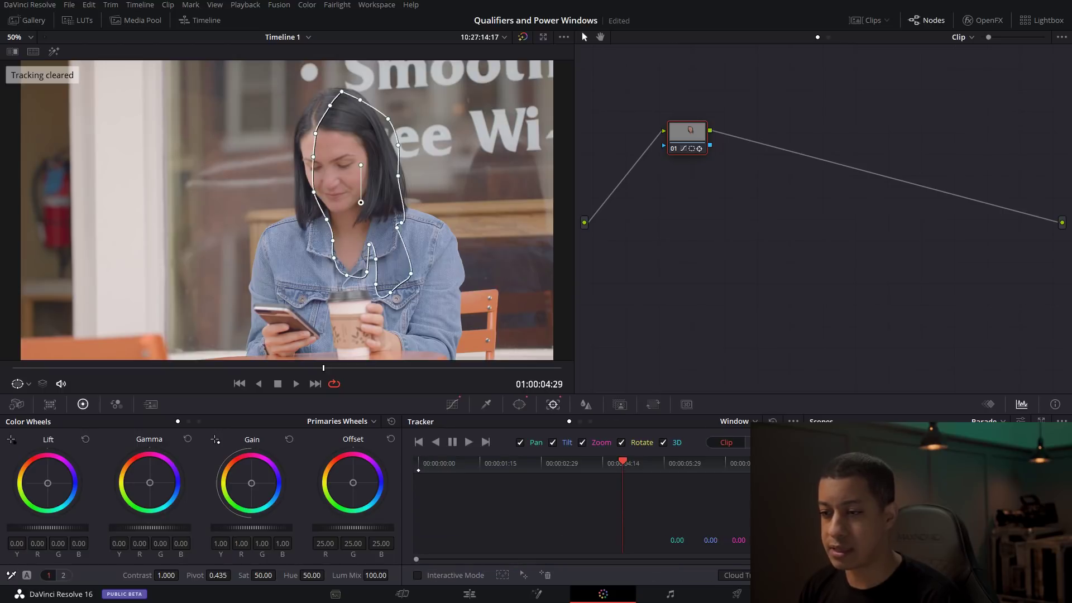
click(519, 404)
click(635, 438)
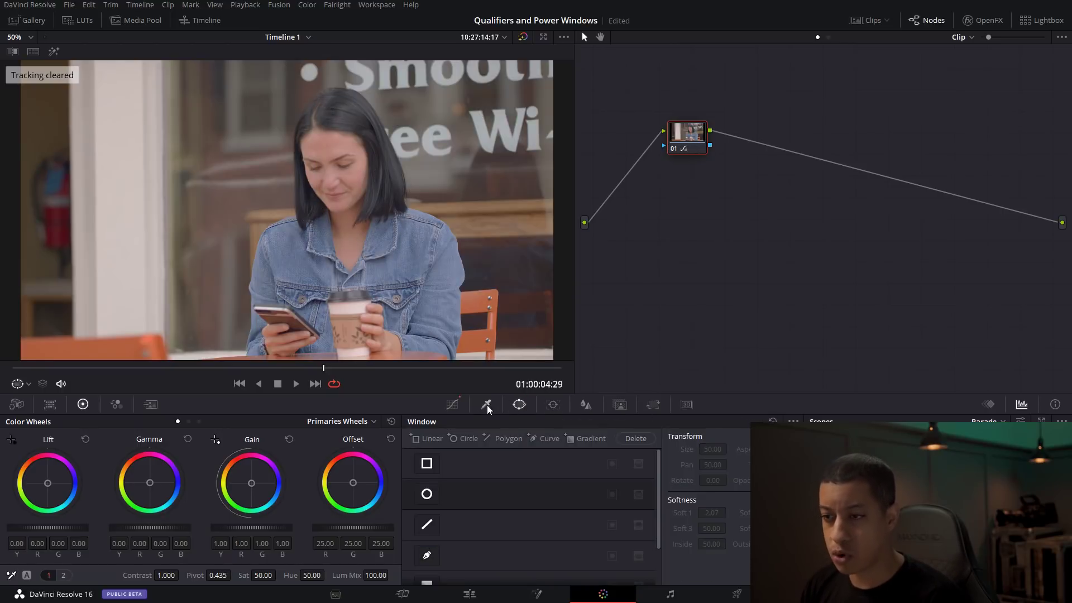
Step: Open the Qualifier, look over its available modes, and keep it in HSL mode
click(486, 404)
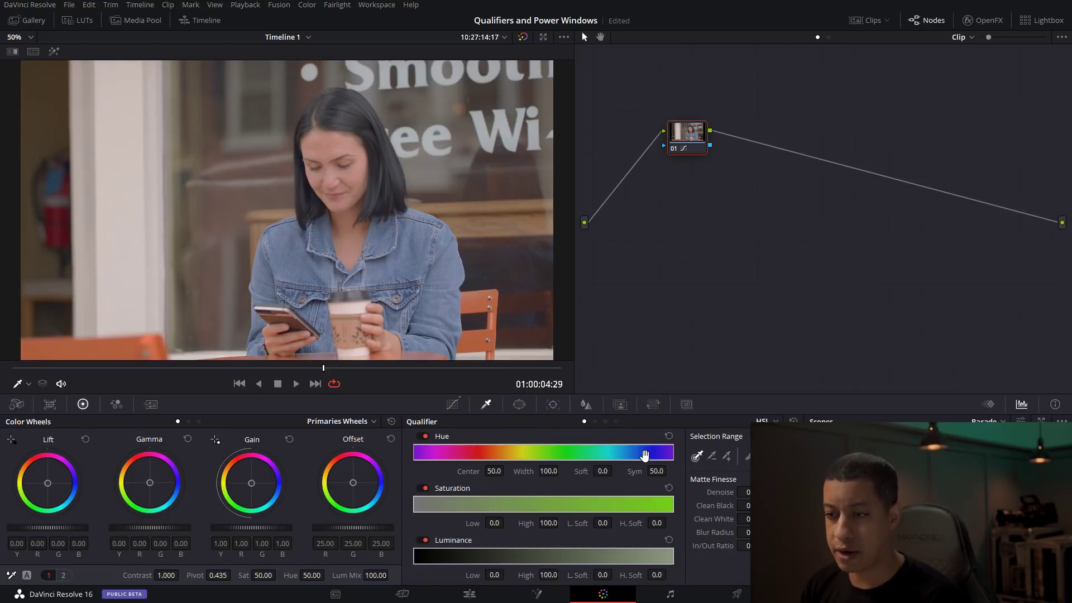
click(767, 421)
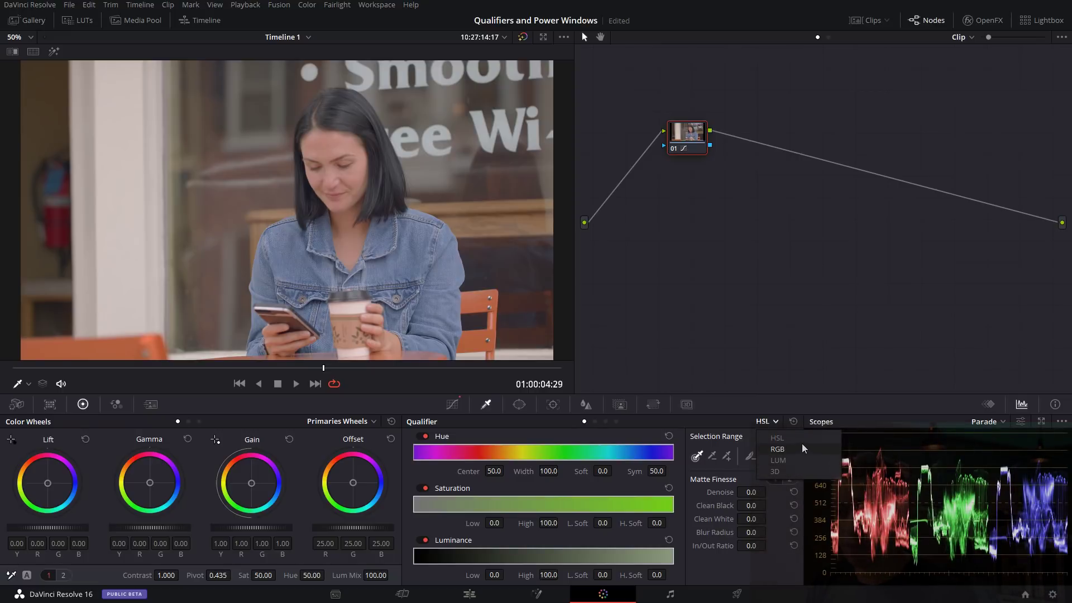
click(804, 441)
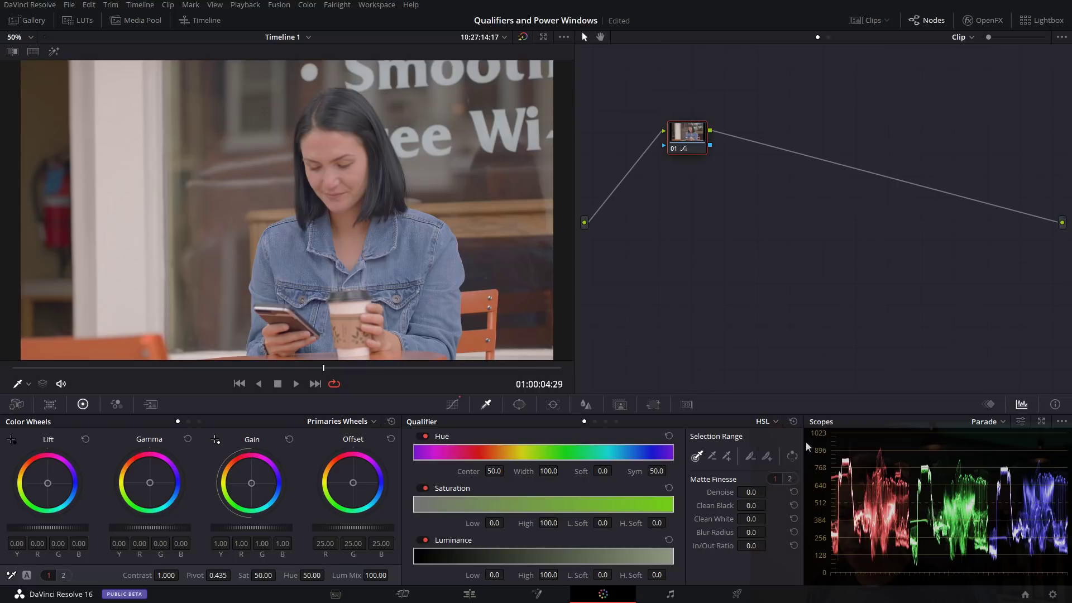
Step: Reset the curve correction, turn on Highlight, and isolate the denim jacket with qualifier hue Center 84.8, Width 26.3 and Soft 3.1
click(418, 244)
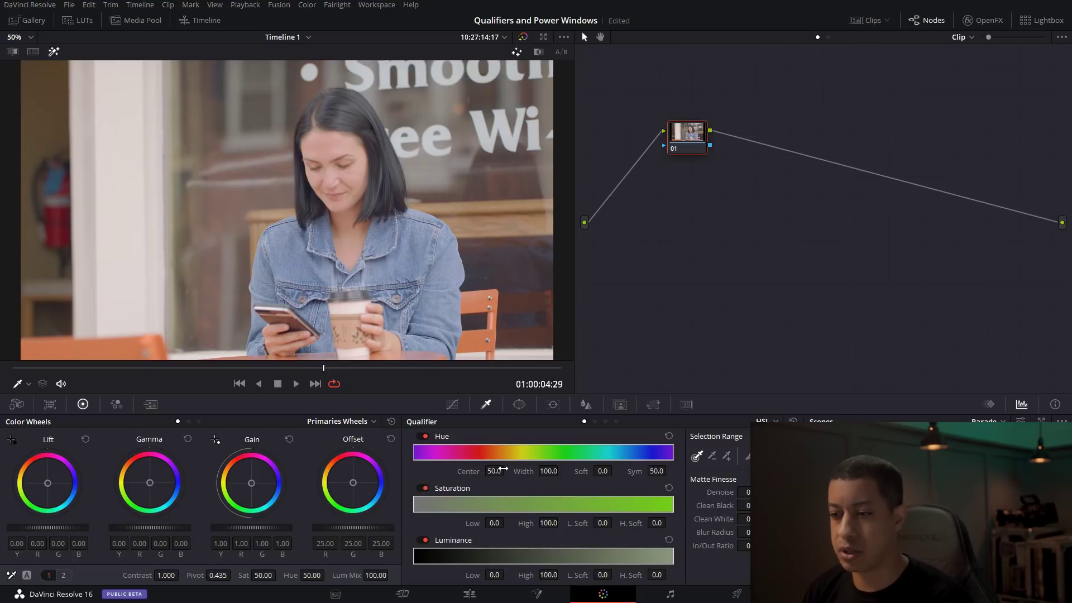
mouse_move(493, 472)
mouse_down()
mouse_move(561, 471)
mouse_move(507, 471)
mouse_up()
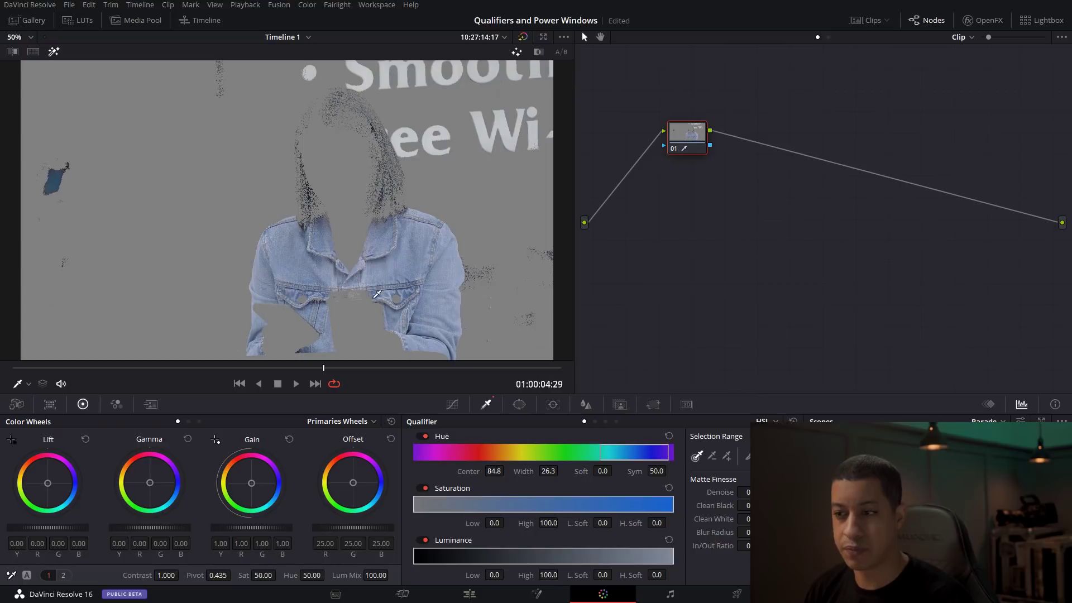
drag(603, 471, 616, 471)
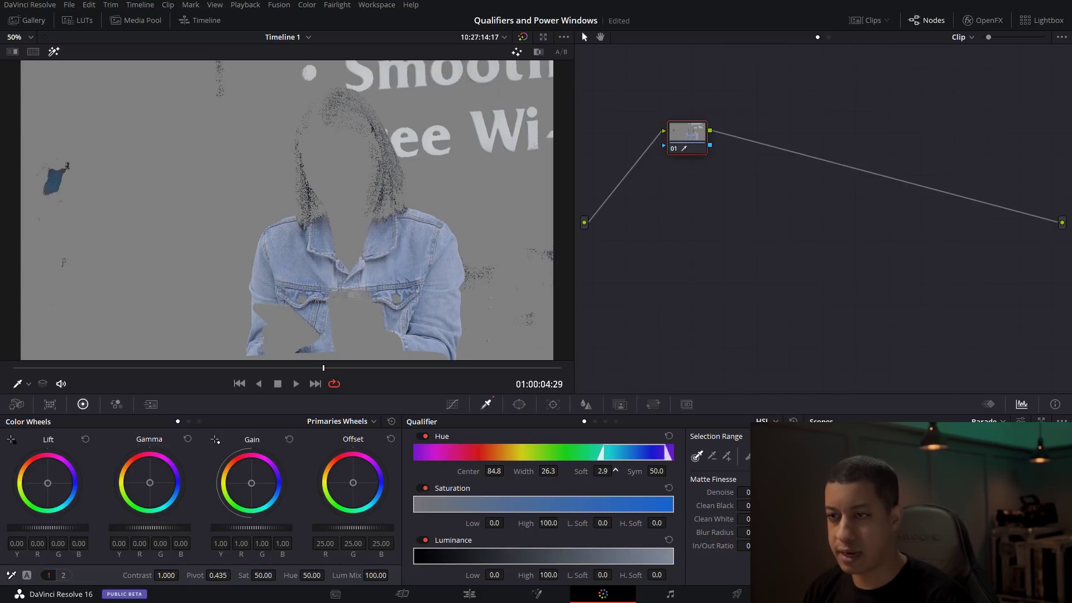
scroll(394, 162, up, 4)
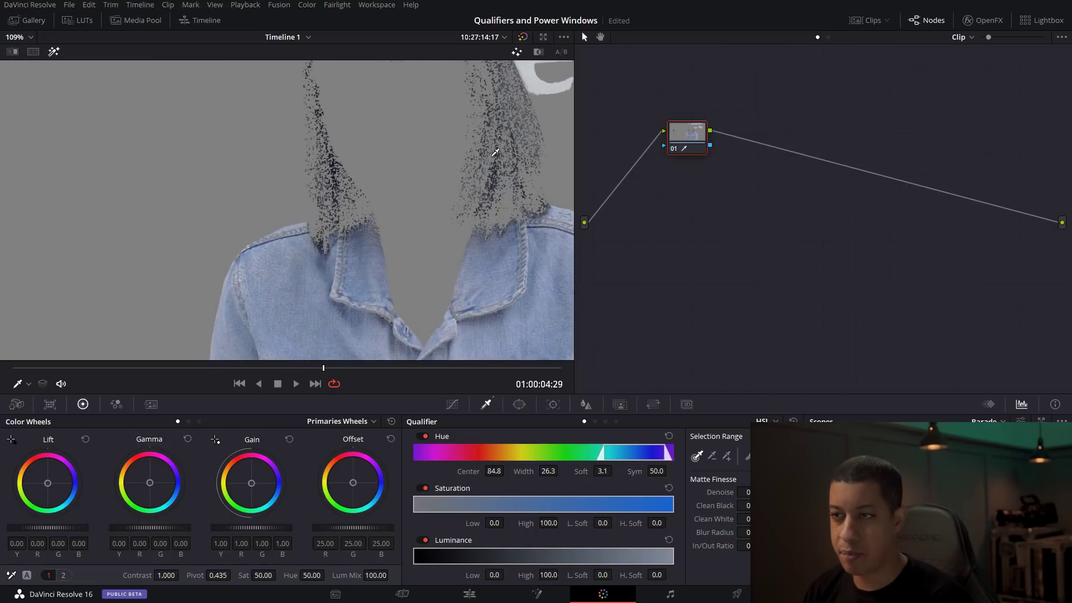
scroll(508, 170, down, 5)
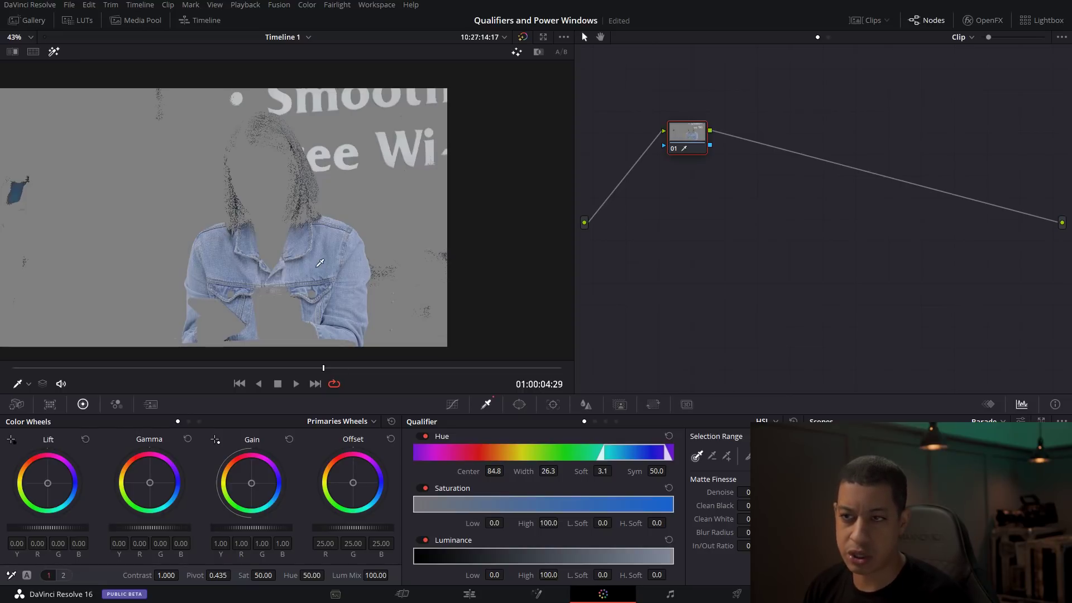
Step: Refine the jacket key with Luminance Low 58.6 and L. Soft 4.0, and Saturation Low 1.7
drag(481, 581, 512, 581)
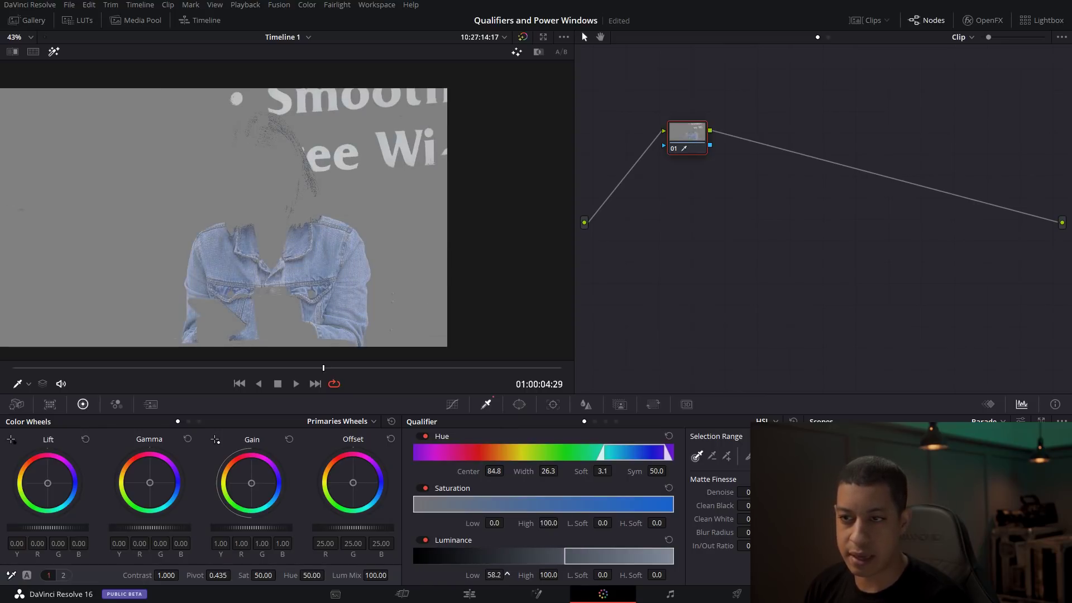
drag(600, 577, 615, 575)
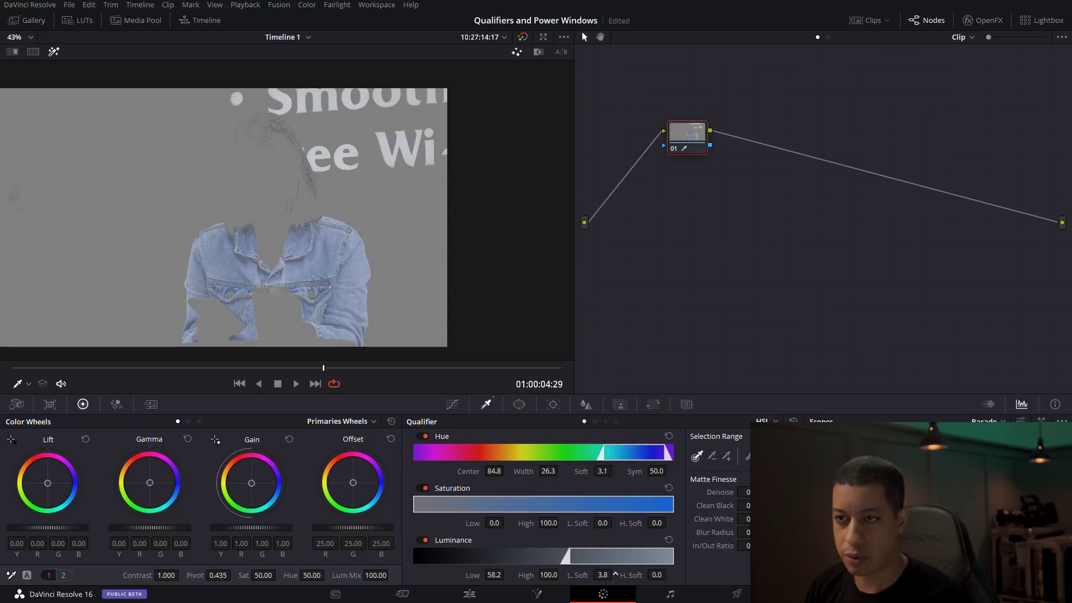
drag(506, 575, 507, 575)
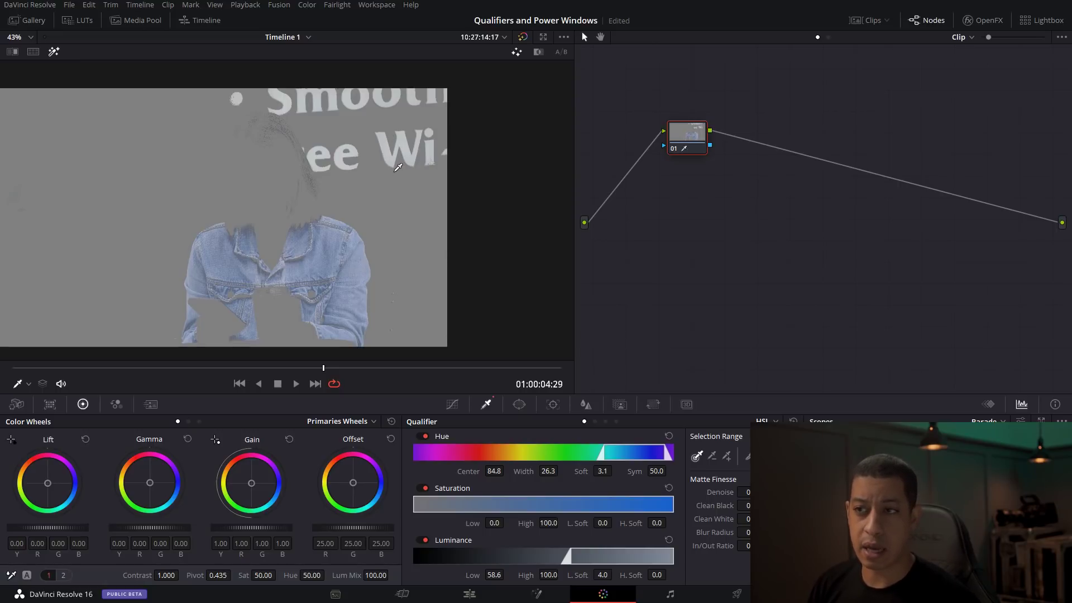
drag(496, 525, 507, 523)
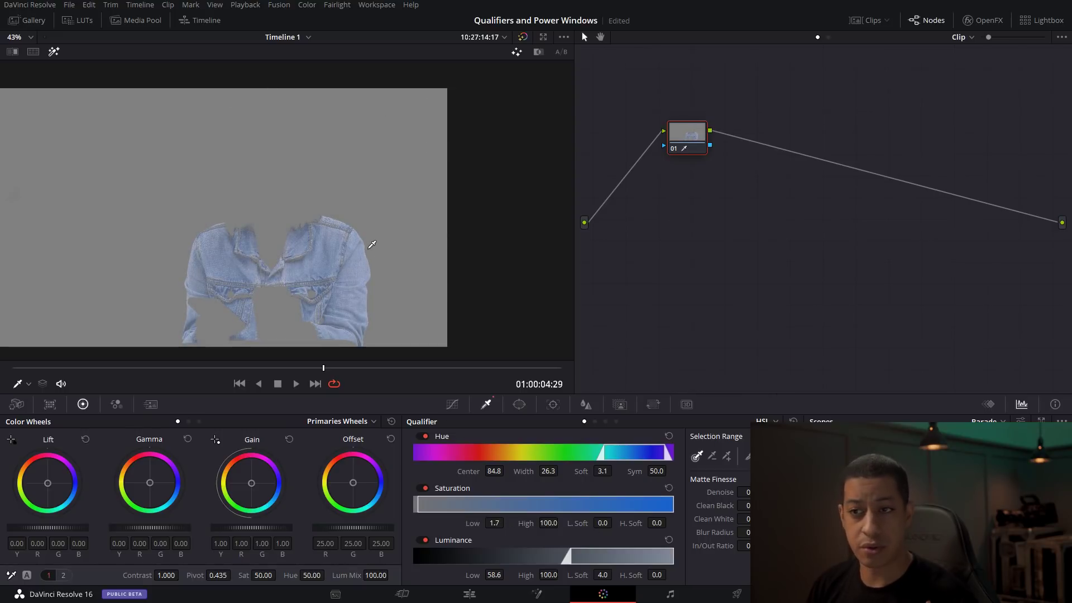
Step: Turn off Highlight and shift the jacket's Offset toward green, to R 20.52, G 29.45 and B -10.53
click(56, 51)
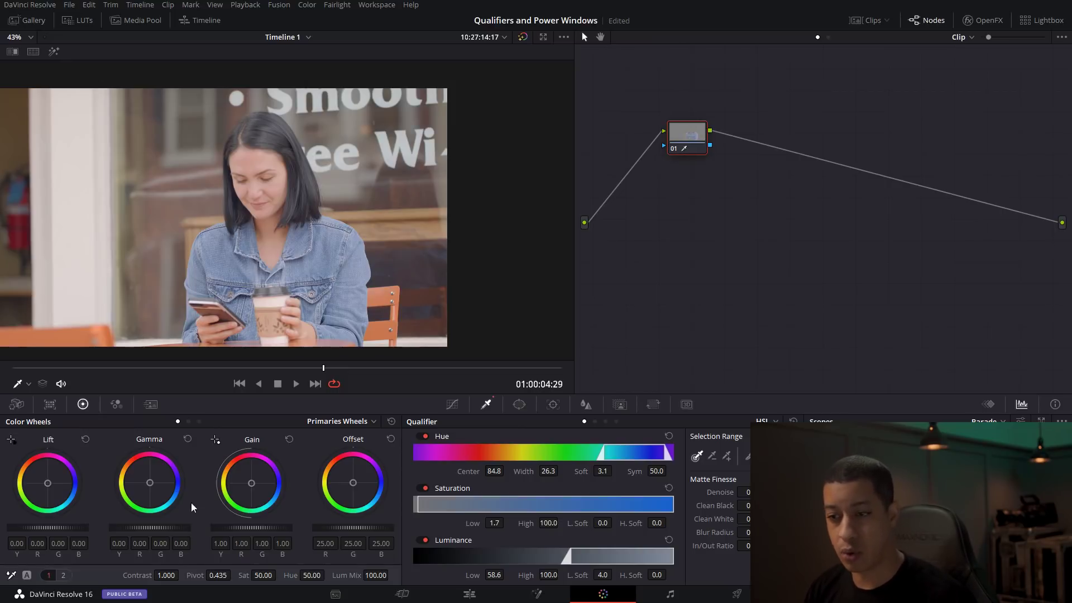
drag(351, 484, 329, 483)
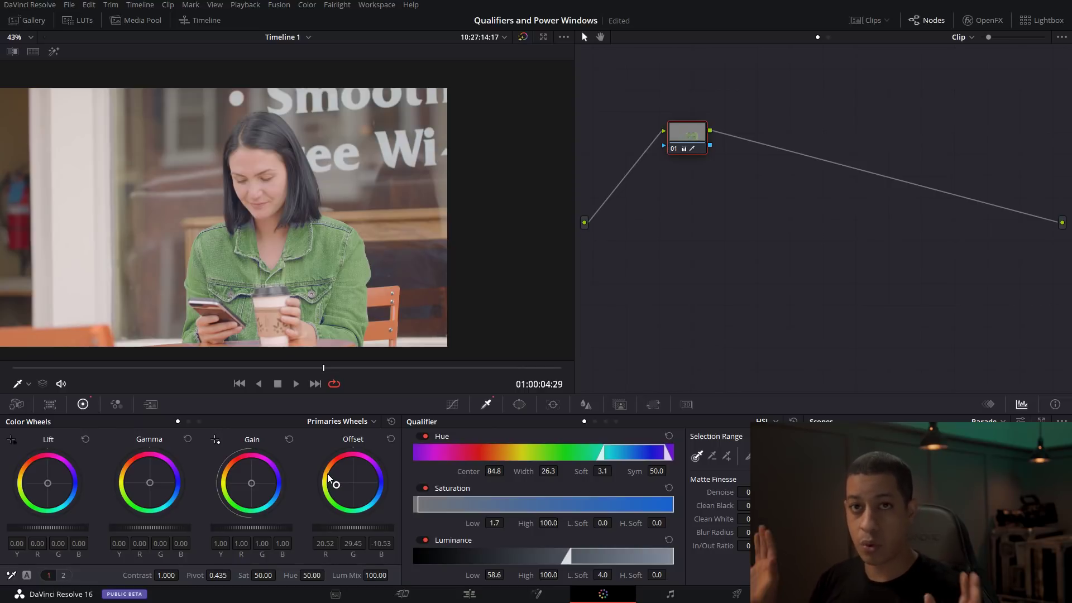
Step: Turn Highlight back on and examine the jacket key's collar edges up close and during playback to 01:00:08:03
click(54, 52)
scroll(363, 227, up, 2)
scroll(366, 231, up, 4)
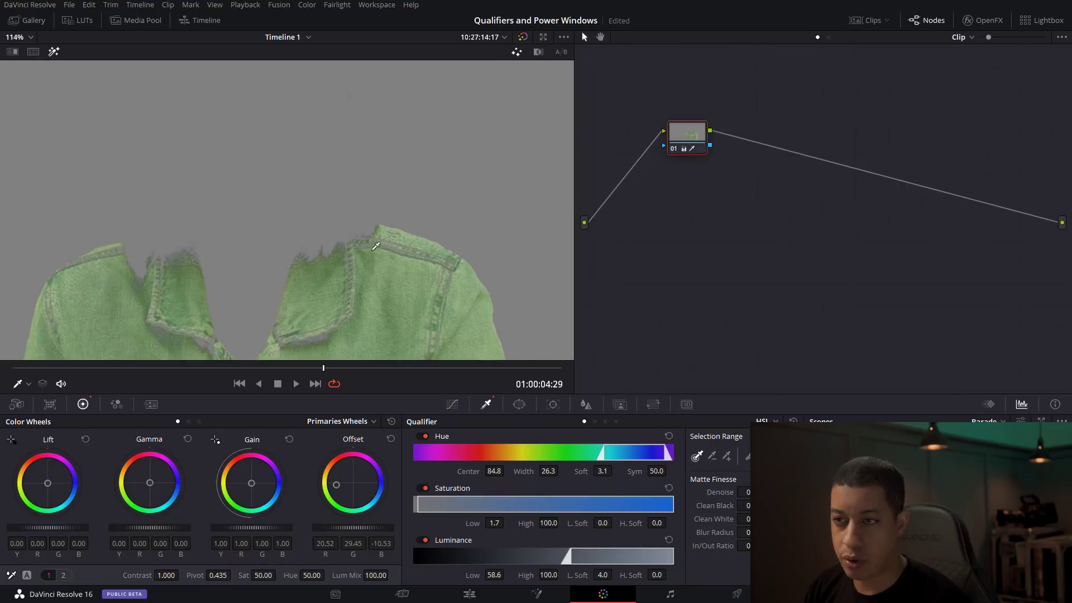
scroll(342, 286, down, 3)
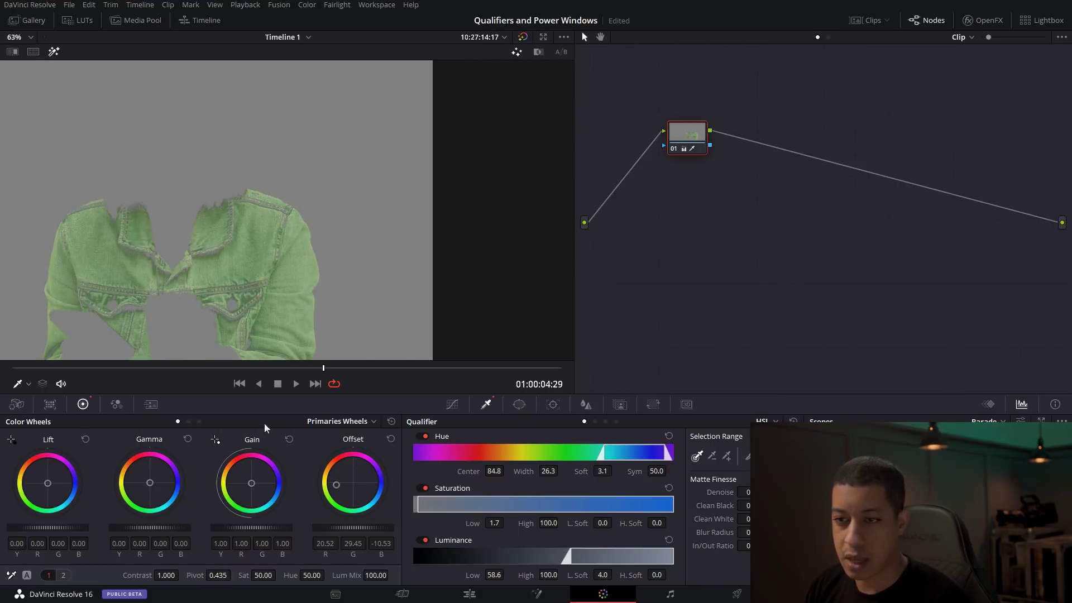
click(297, 385)
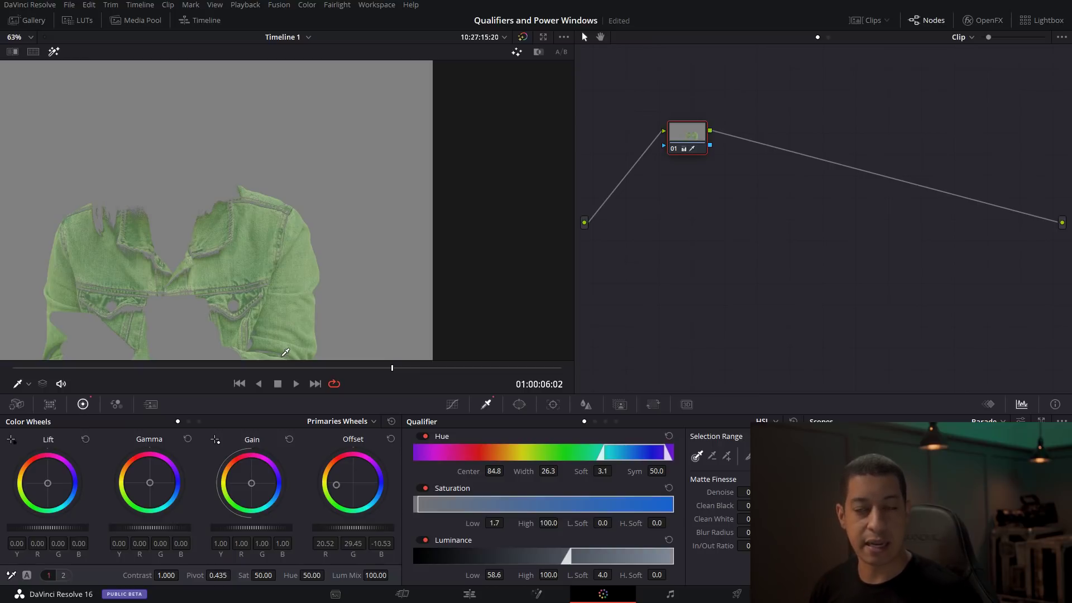
key(space)
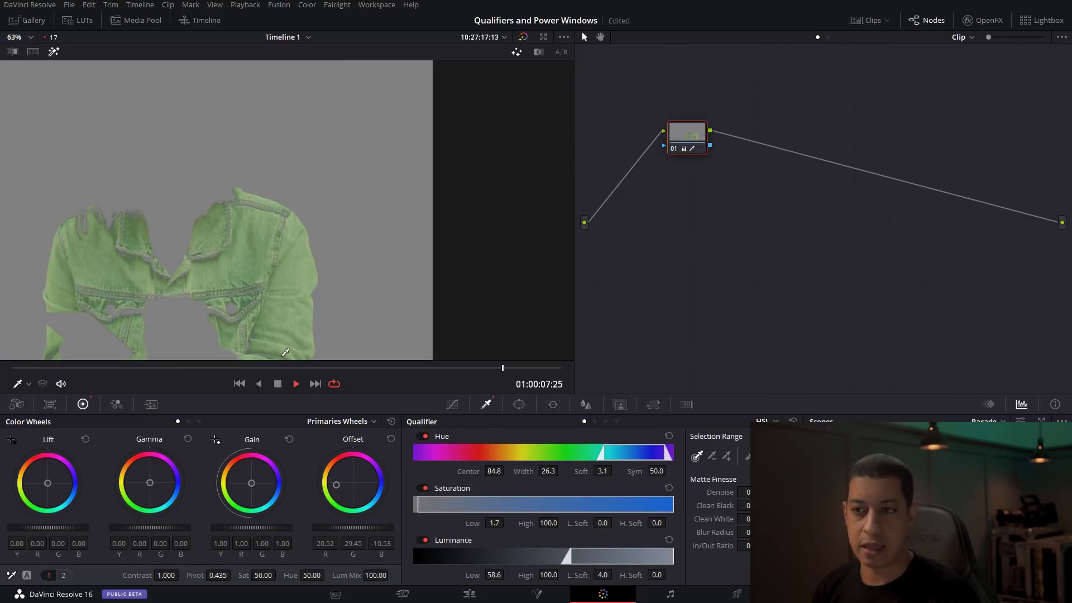
key(space)
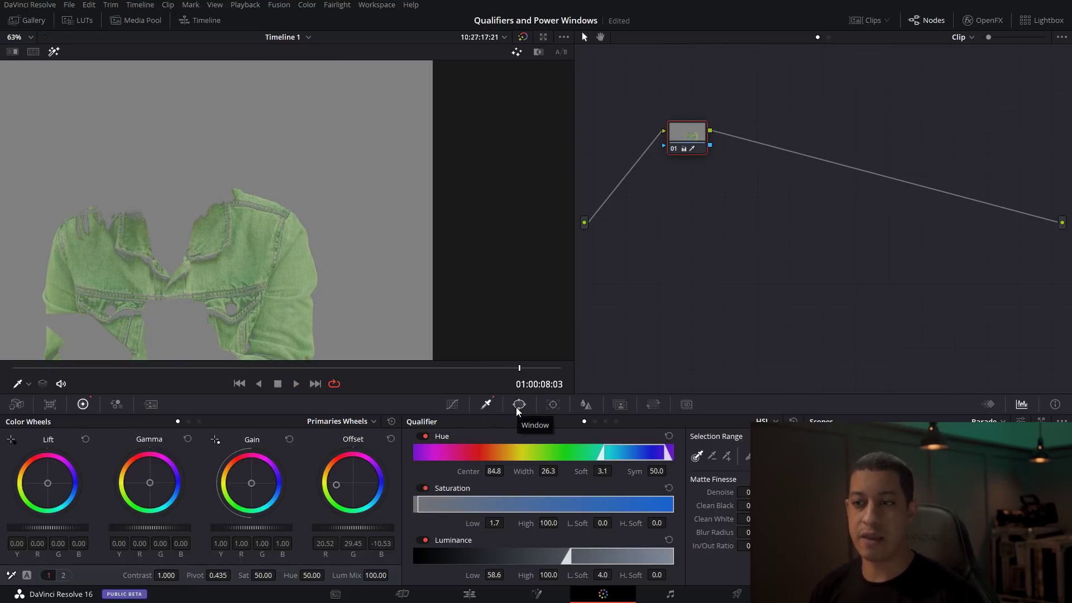
scroll(245, 224, down, 5)
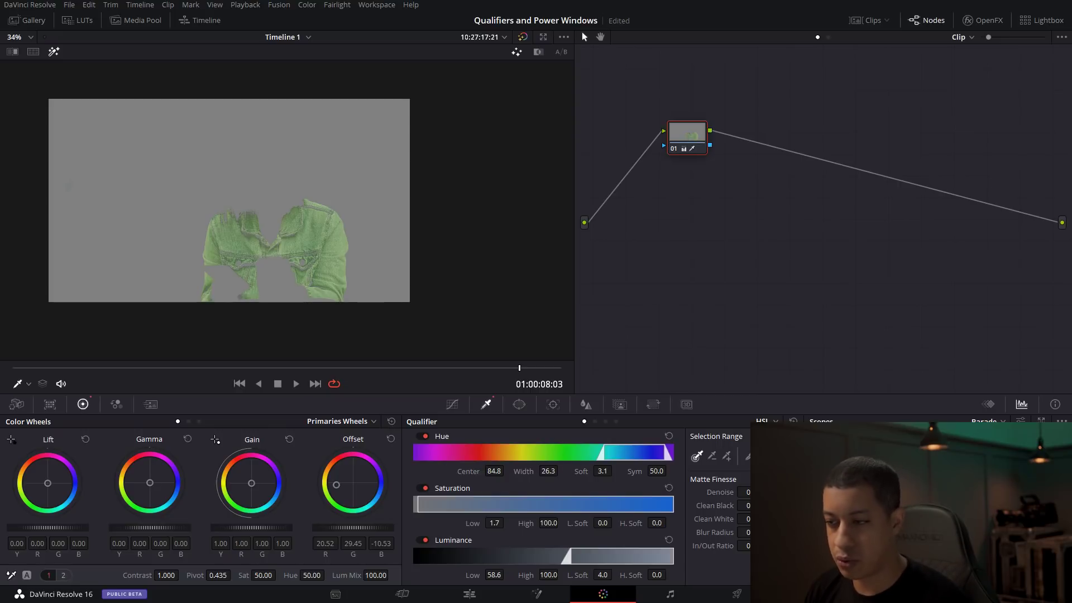
Step: Reset the jacket's color correction and qualifier settings, keeping the viewer's on-screen control on Qualifier
key(ctrl+z)
click(390, 439)
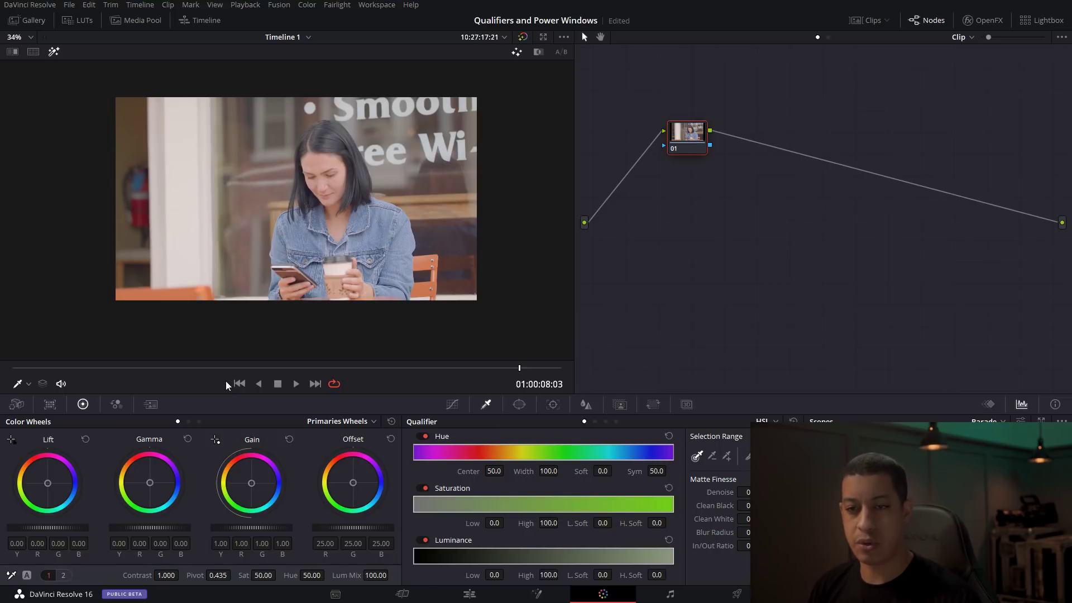
click(29, 384)
click(37, 414)
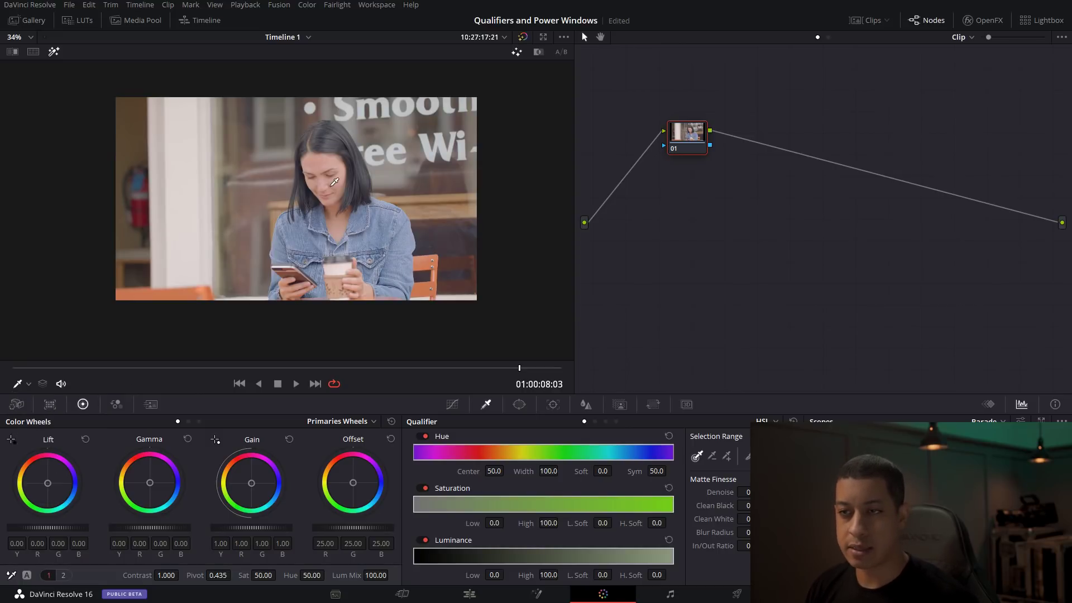
Step: Sample the skin on the woman's forehead and add her darker cheek area to the key, for hue Center 33.9 and Width 4.1
click(327, 158)
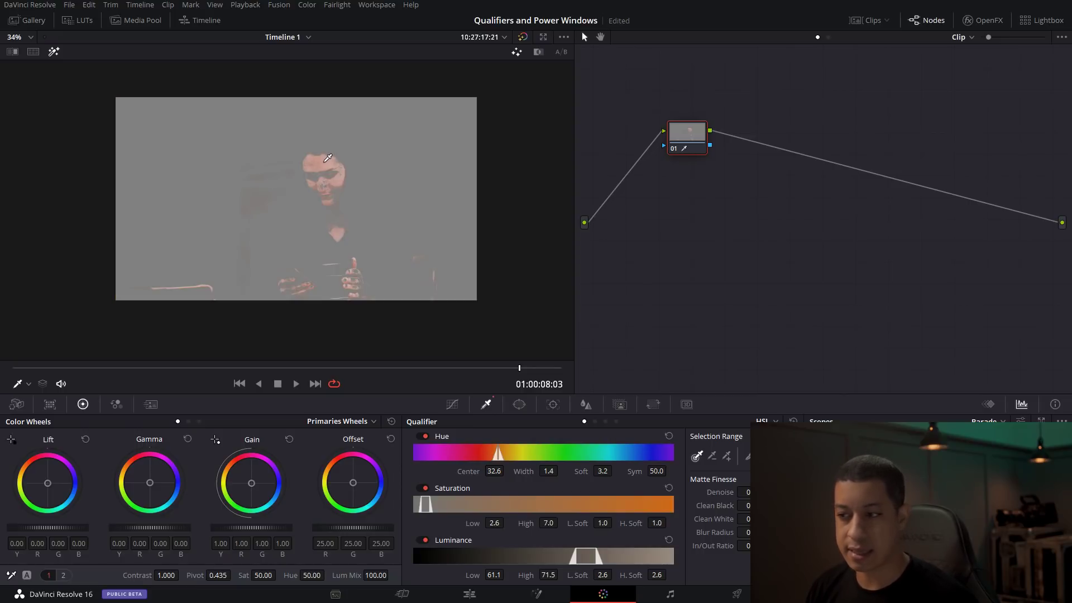
scroll(351, 193, up, 5)
scroll(358, 204, up, 2)
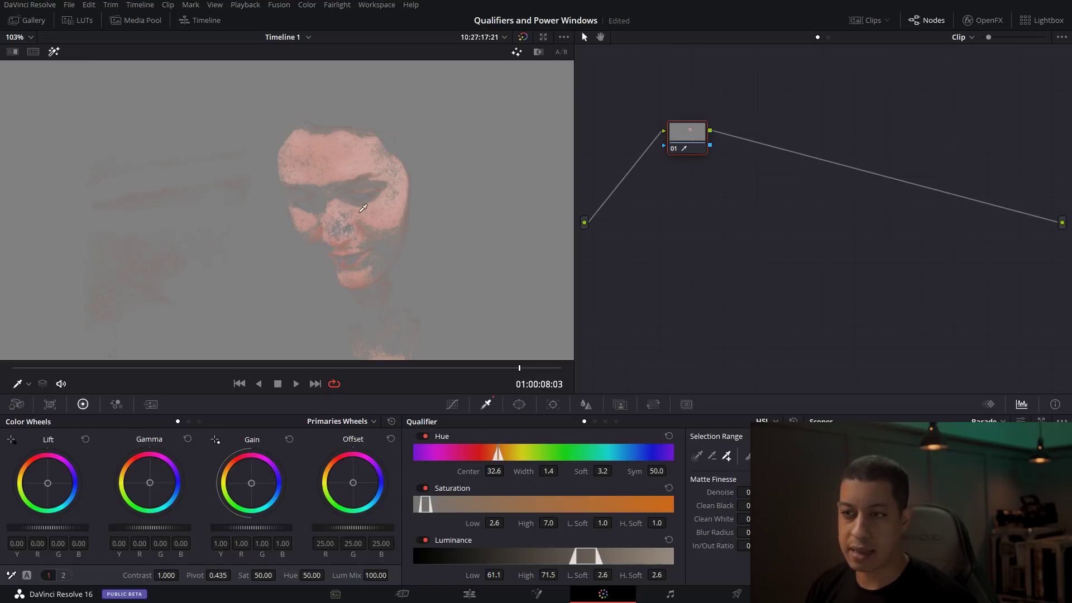
click(384, 238)
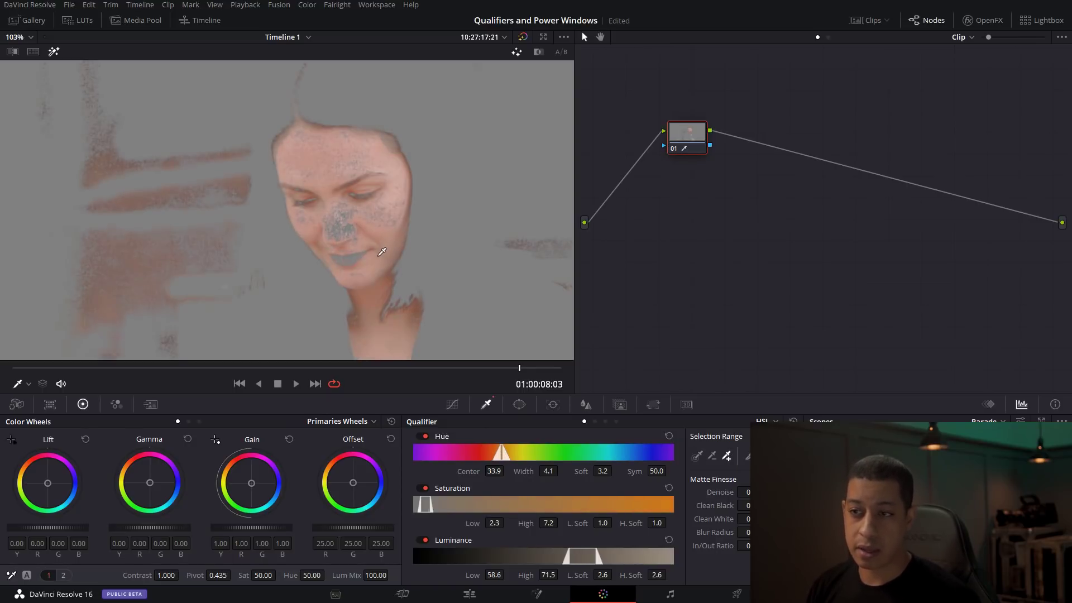
scroll(384, 255, down, 5)
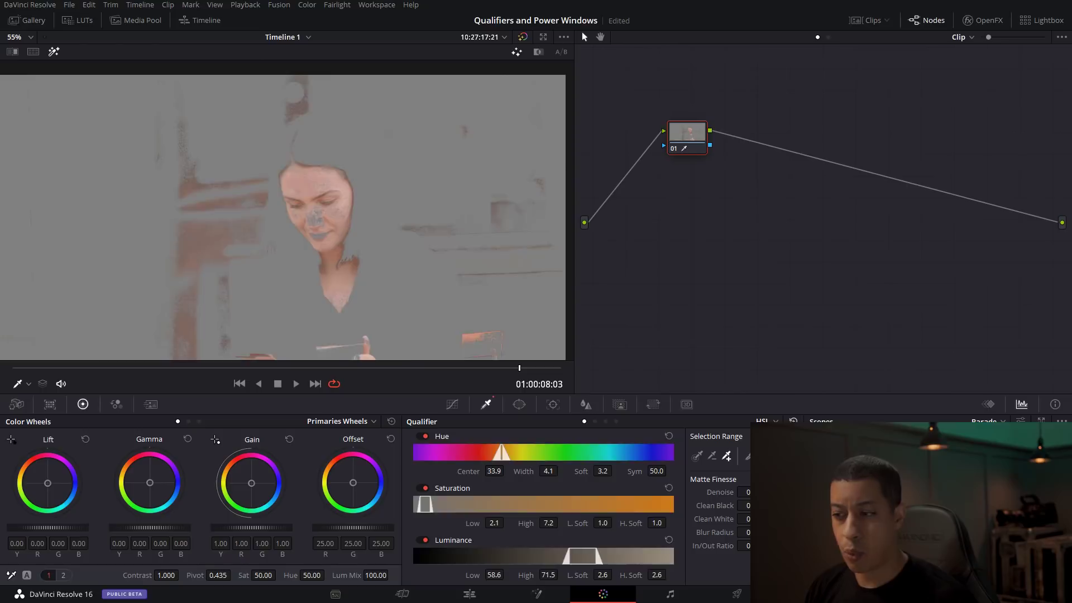
Step: Reset the qualifier, sample a range of skin tones across the face, and try sampling the jacket's shoulder instead
click(794, 421)
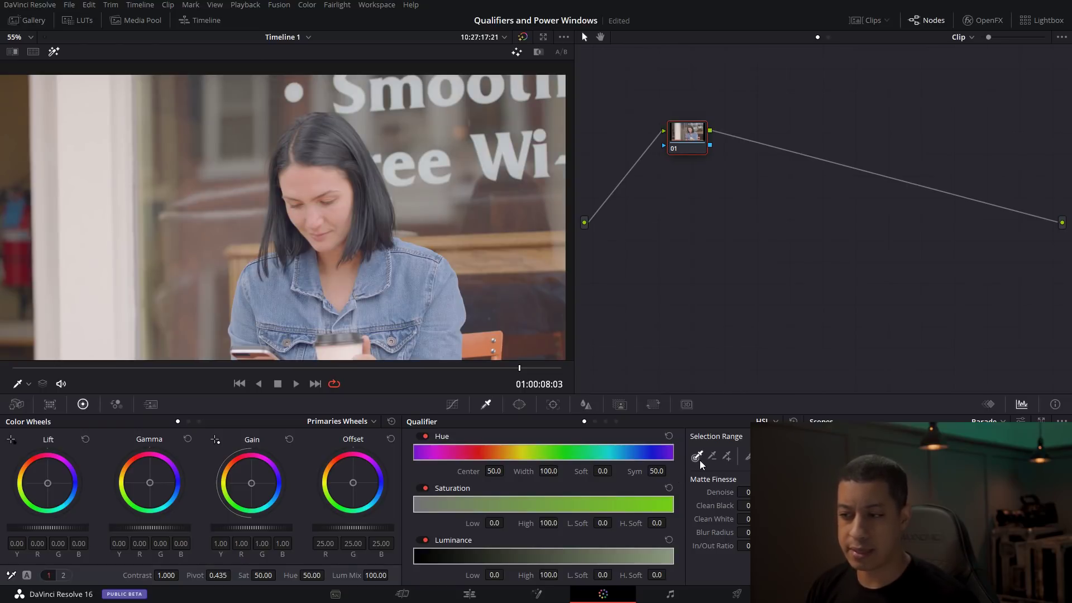
click(304, 186)
drag(349, 189, 335, 236)
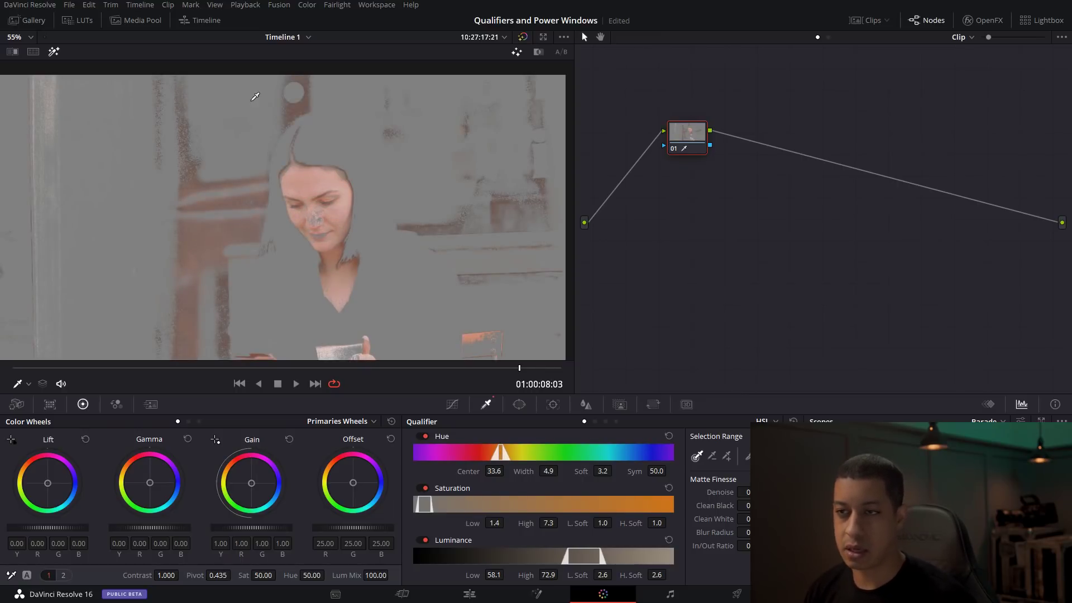
click(403, 242)
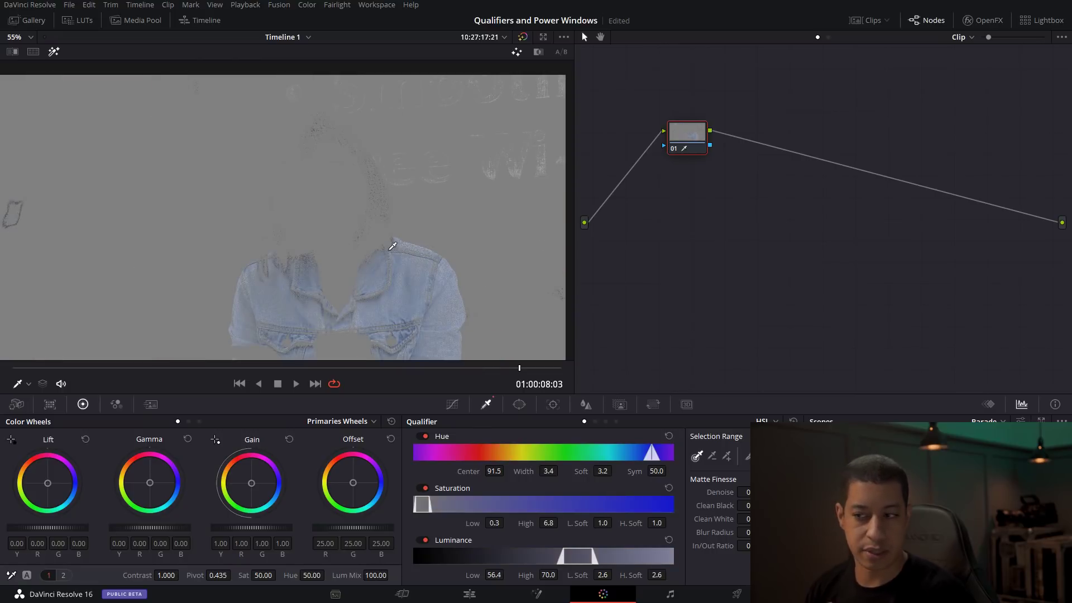
Step: Resample the face's skin tones for hue Center 32.2 and Width 6.4, and set Saturation Low to 1.9
drag(321, 159, 339, 182)
click(316, 192)
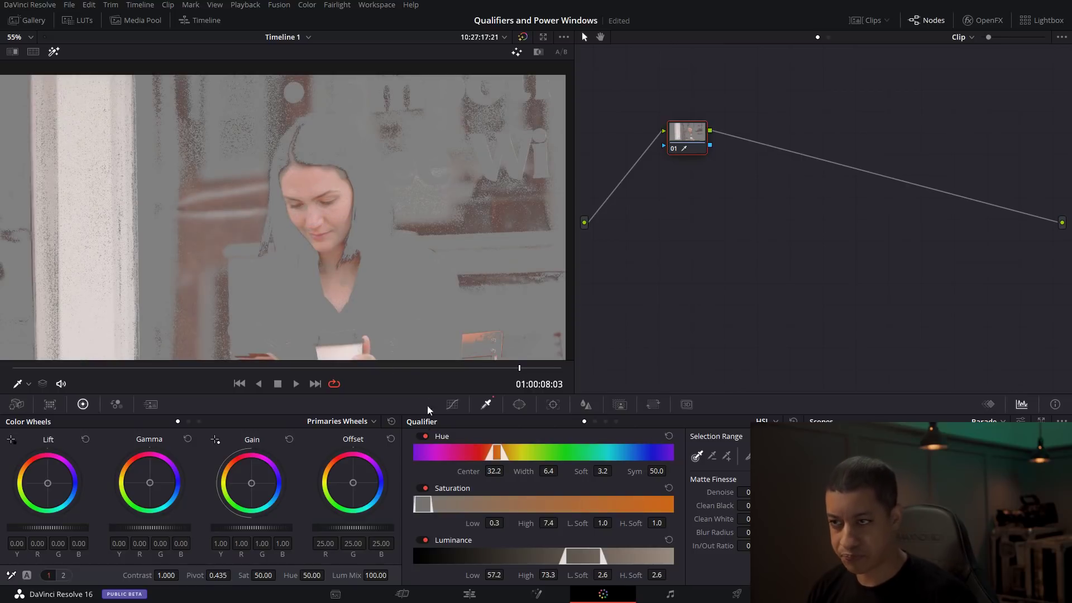
scroll(381, 332, down, 2)
drag(394, 335, 393, 301)
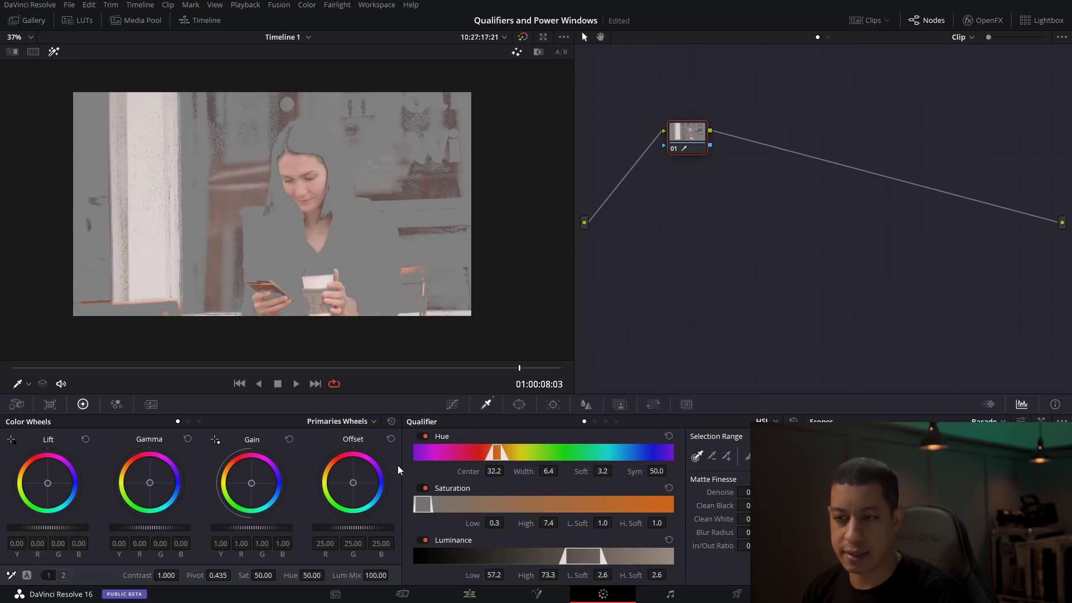
drag(492, 525, 507, 522)
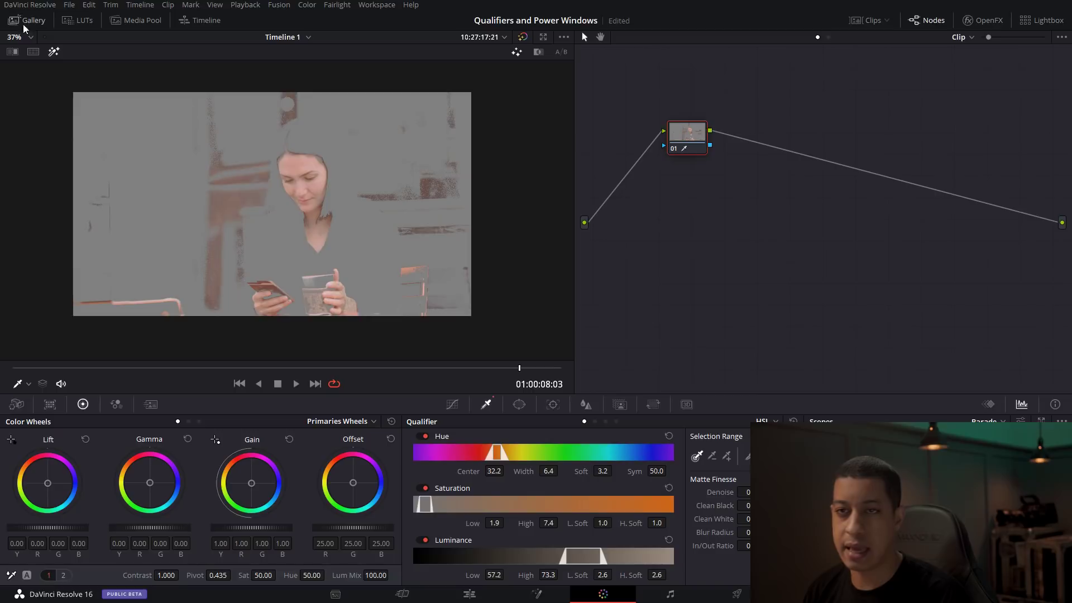
Step: Turn off Highlight, tint the keyed skin purple with Gain R 0.92, G 0.87 and B 2.48, and play the clip to 01:00:02:08
click(53, 51)
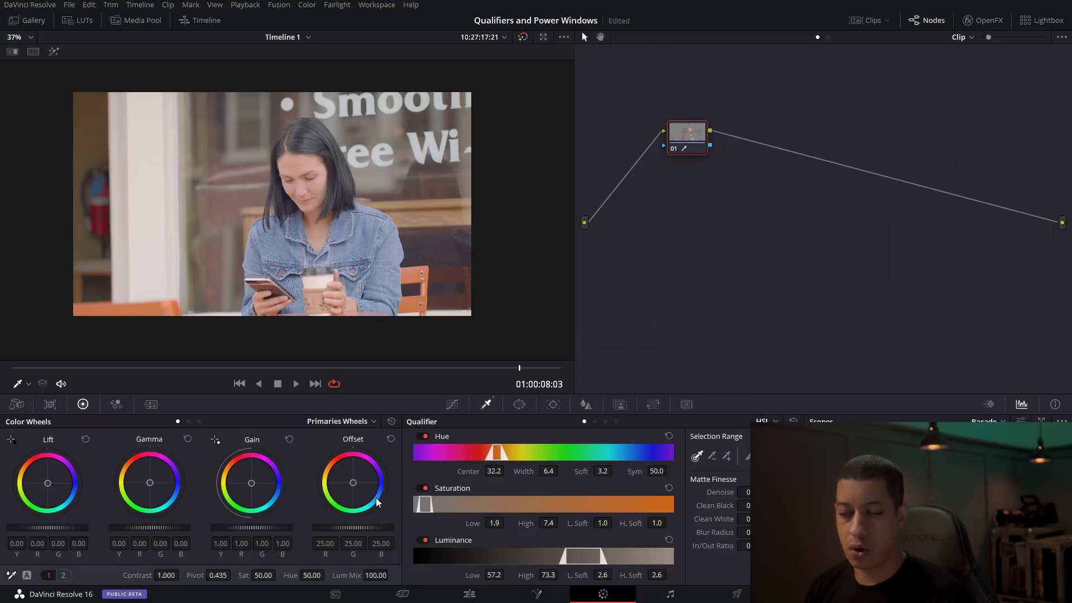
drag(253, 483, 273, 484)
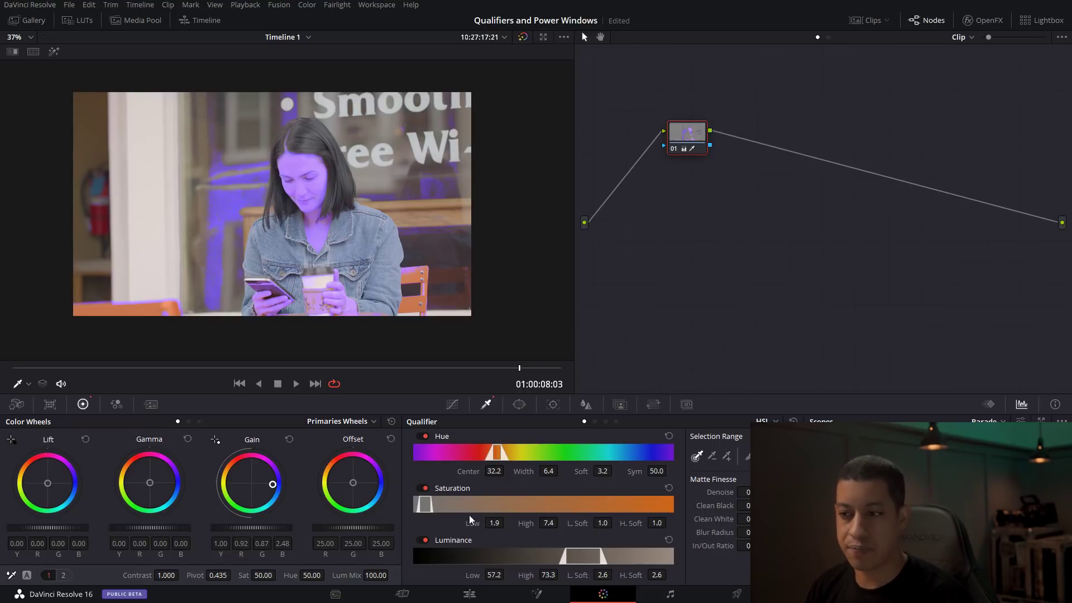
click(299, 383)
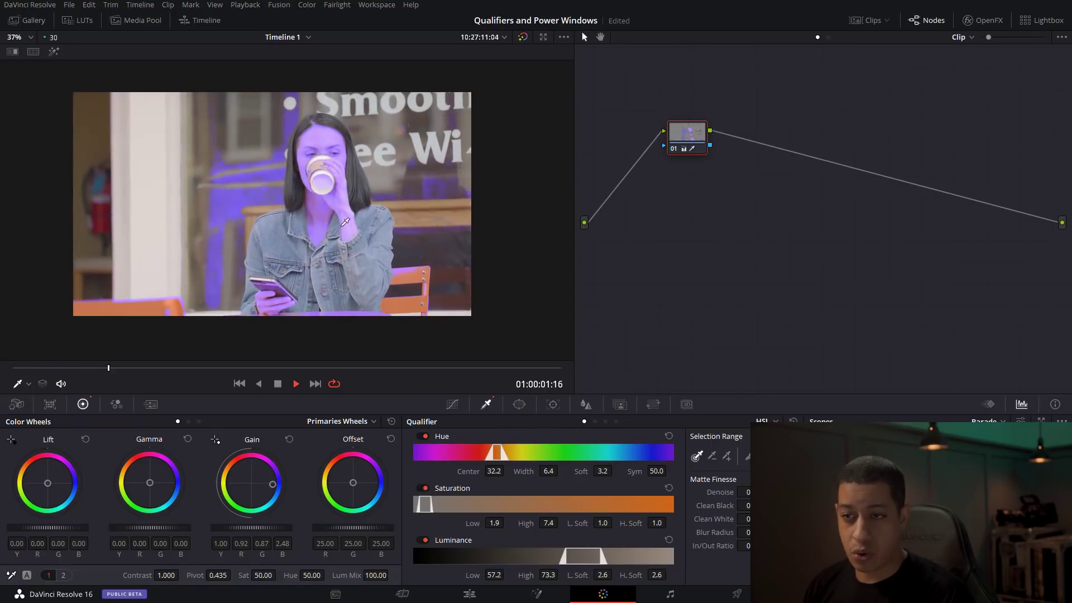
key(space)
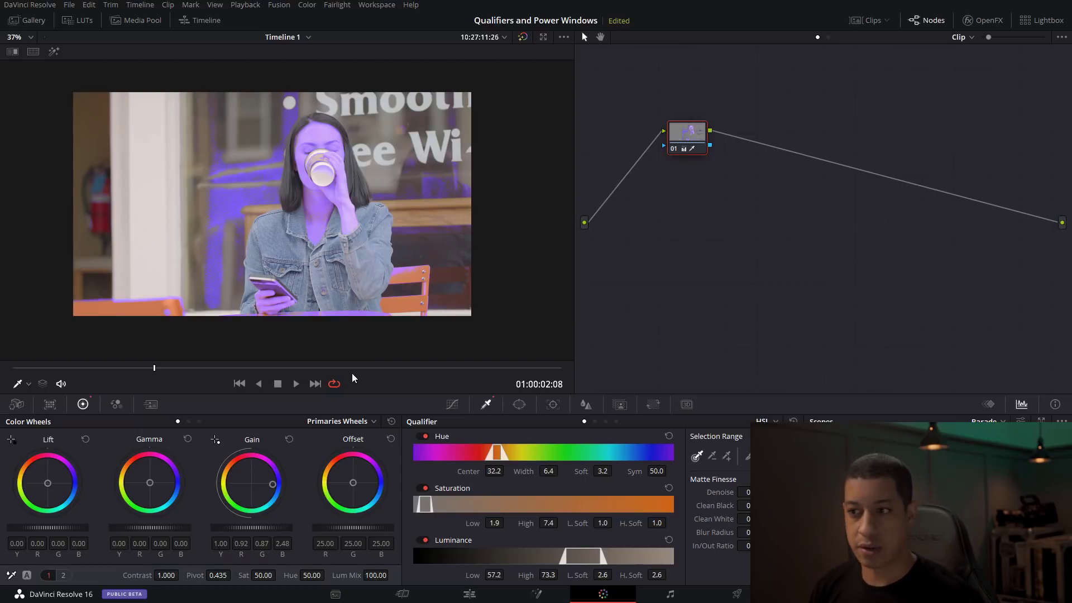
Step: Add a circle window over the orange chair by the white column, invert it, and widen it at Pan 41.66
click(518, 405)
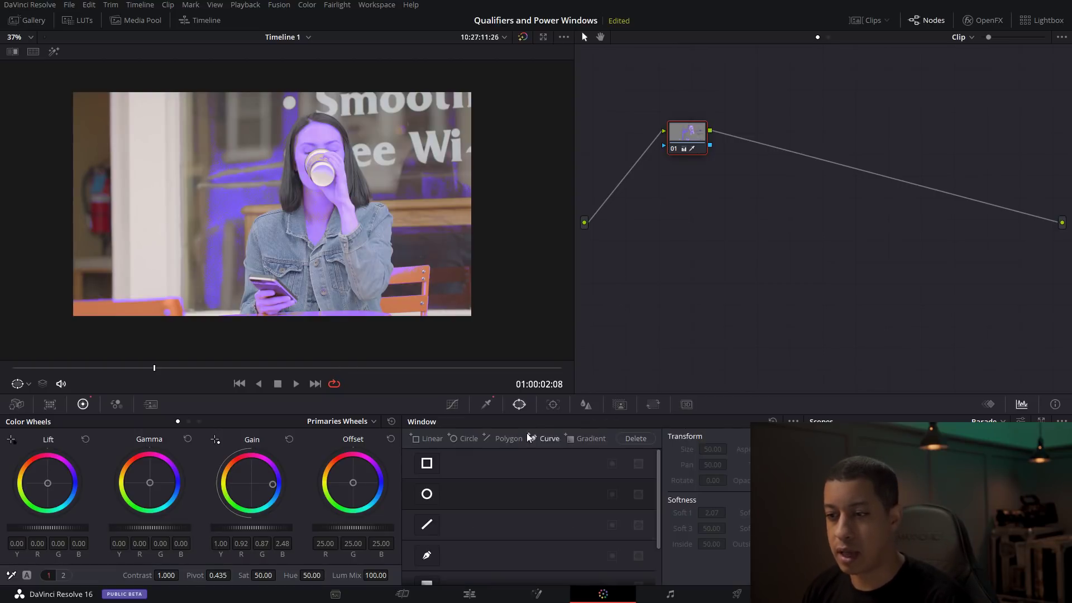
click(427, 494)
drag(268, 191, 143, 317)
click(612, 494)
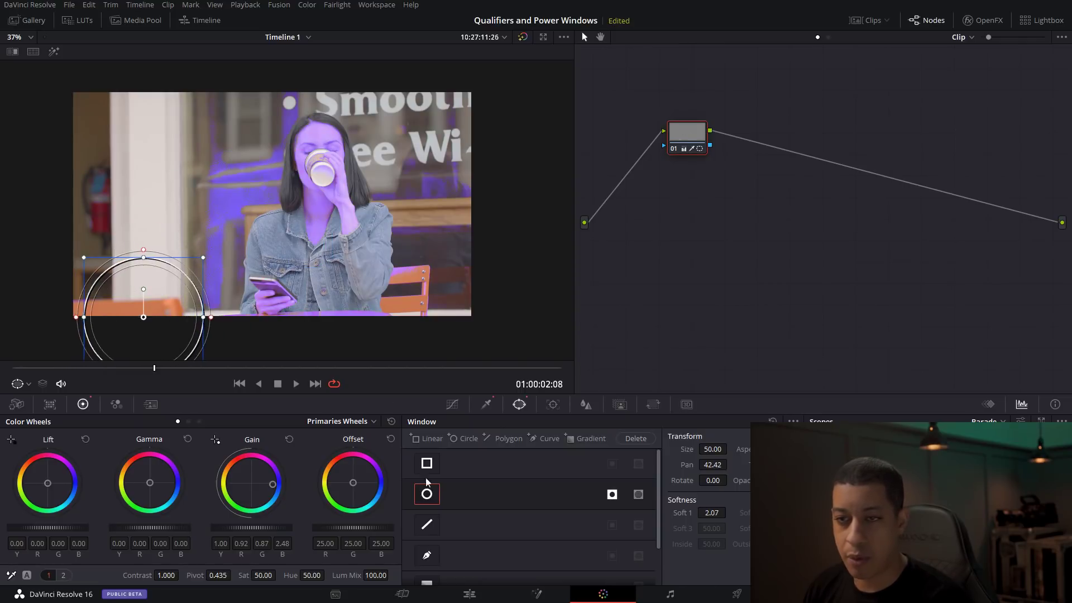
drag(143, 317, 191, 315)
drag(111, 315, 119, 315)
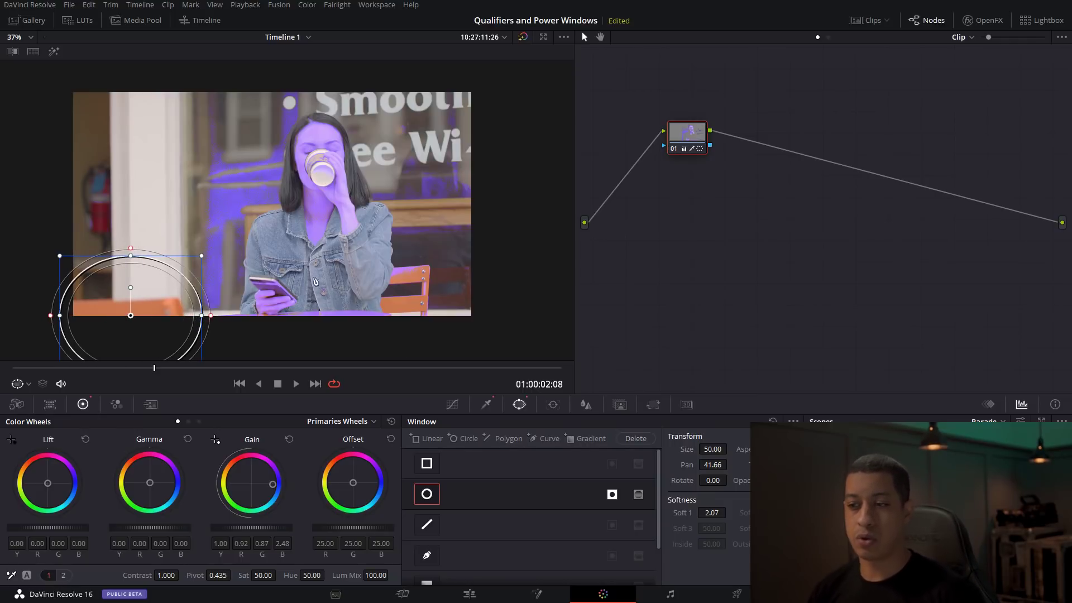
Step: Turn off the circle window's inversion and reshape it around the woman's face and raised hand, with Size 50.85 and Pan 52.59
click(486, 404)
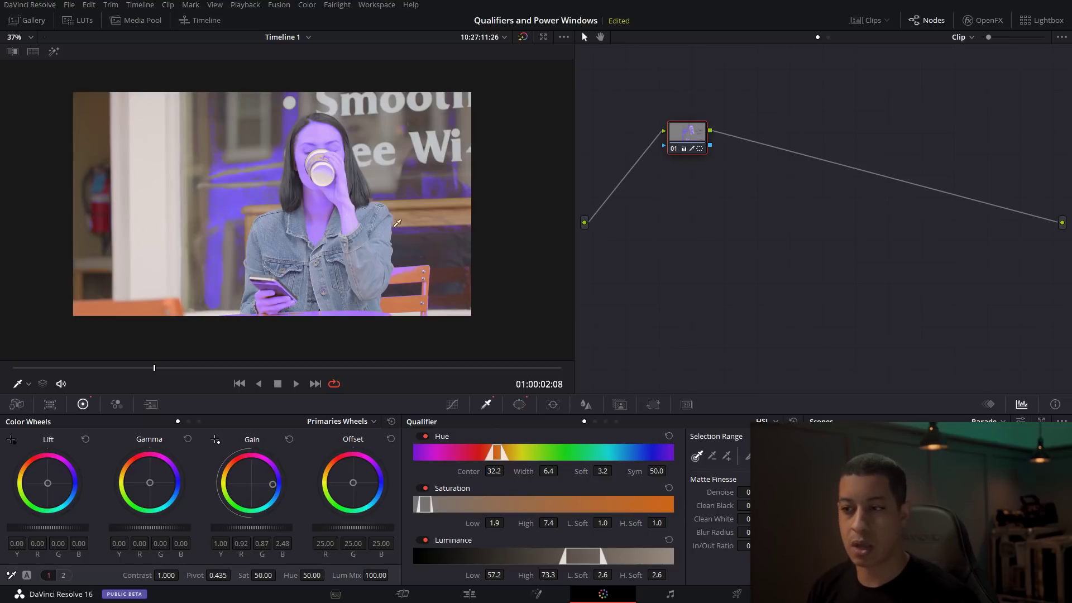
click(520, 405)
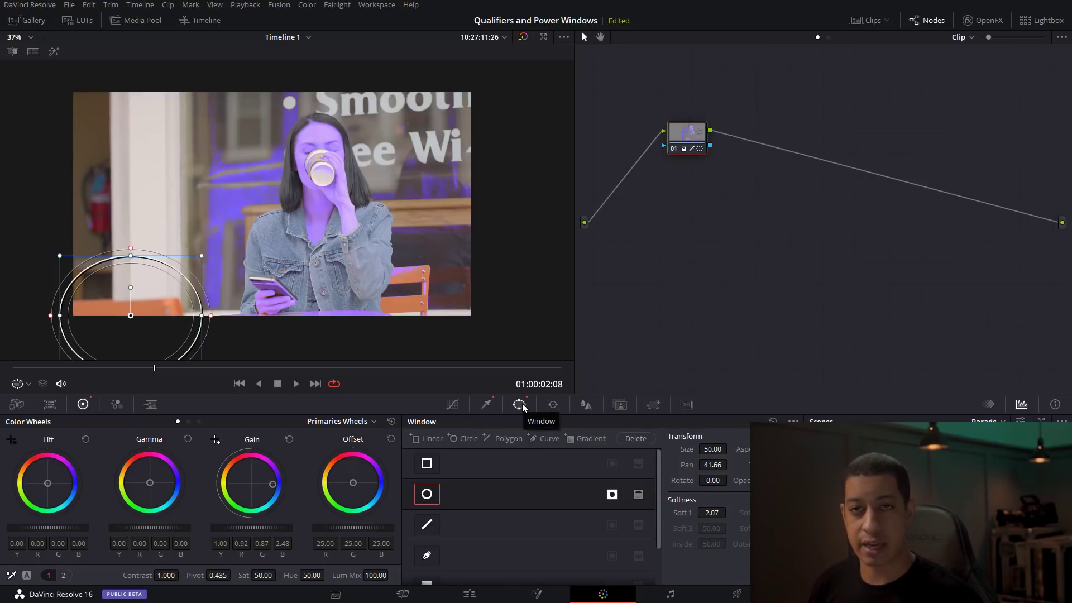
click(612, 495)
drag(179, 297, 322, 174)
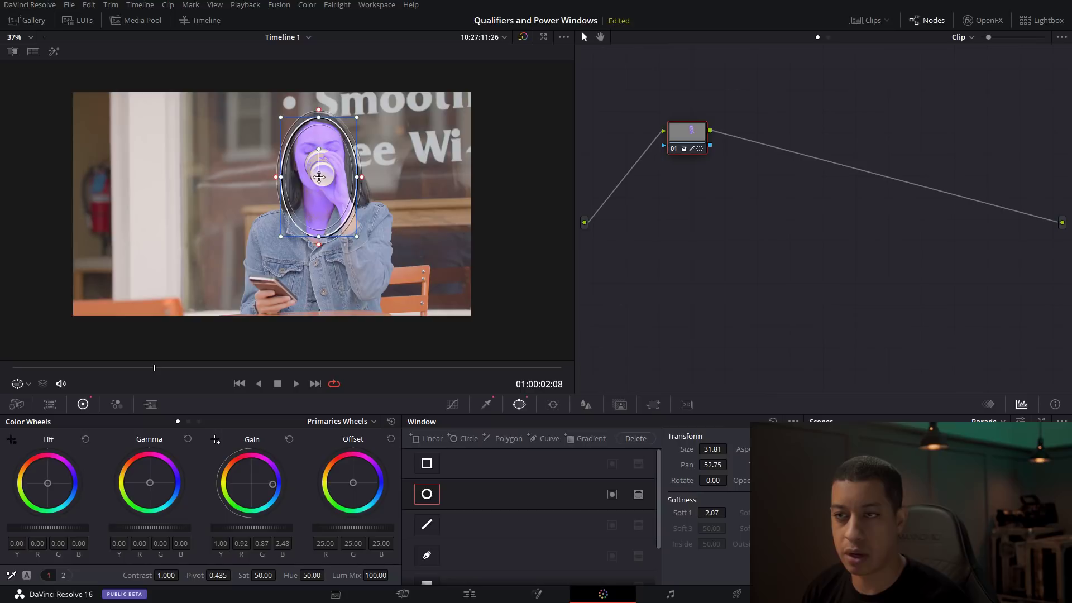
drag(325, 239, 322, 284)
drag(322, 193, 380, 217)
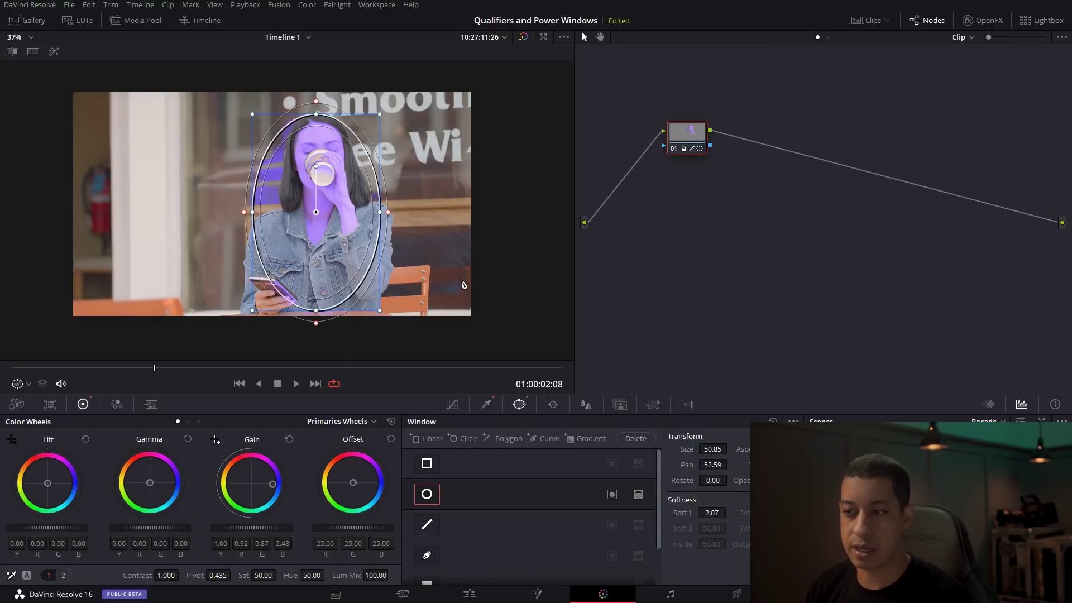
Step: Move the circle window up around the woman's face and raised hand to Pan 52.68, and check the key with Highlight
drag(316, 214, 319, 184)
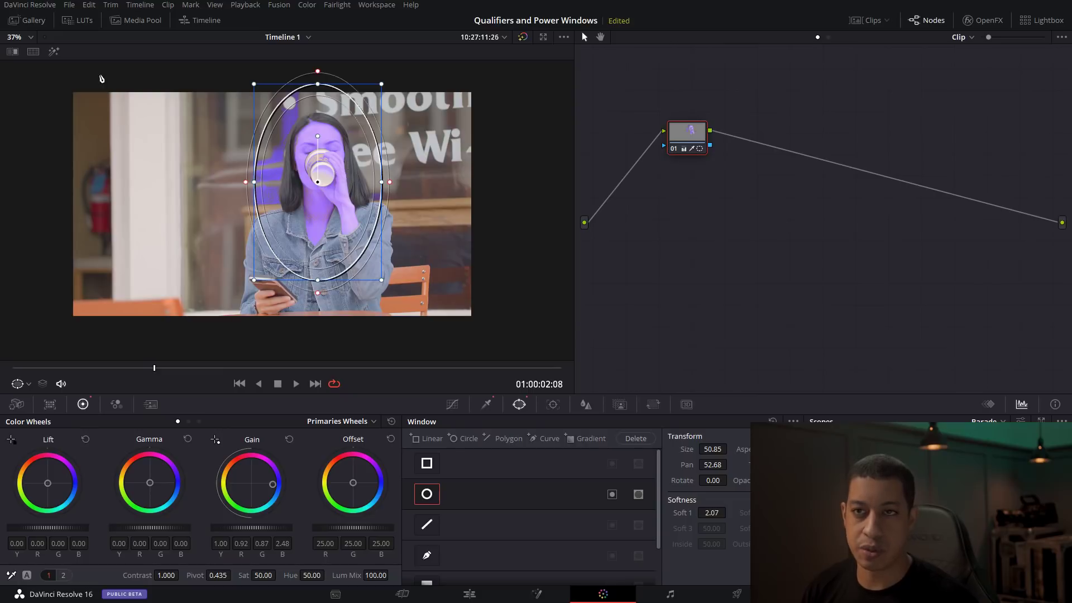
click(54, 51)
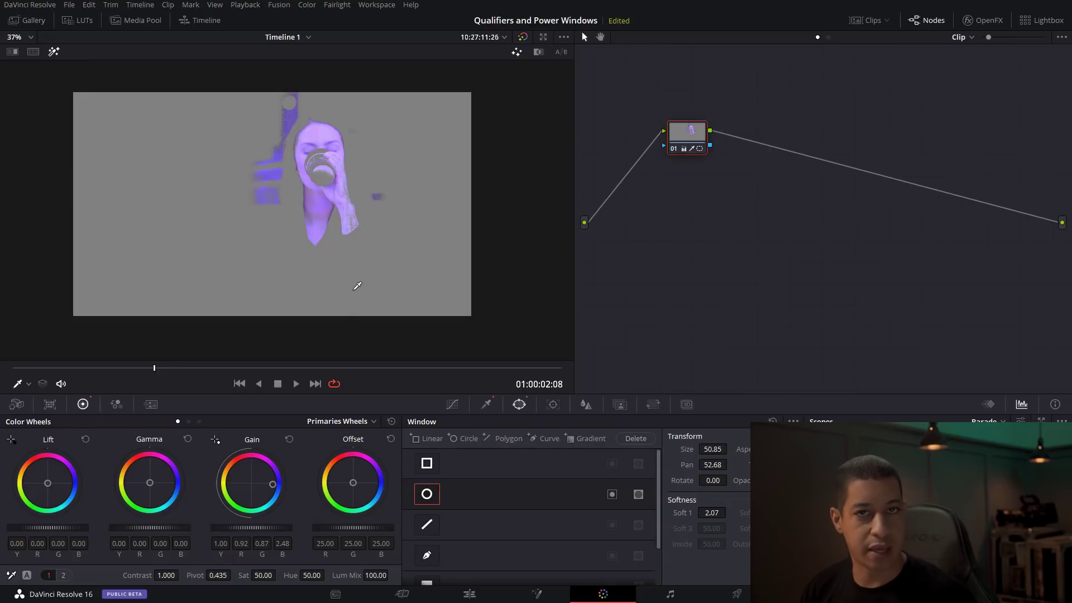
click(55, 52)
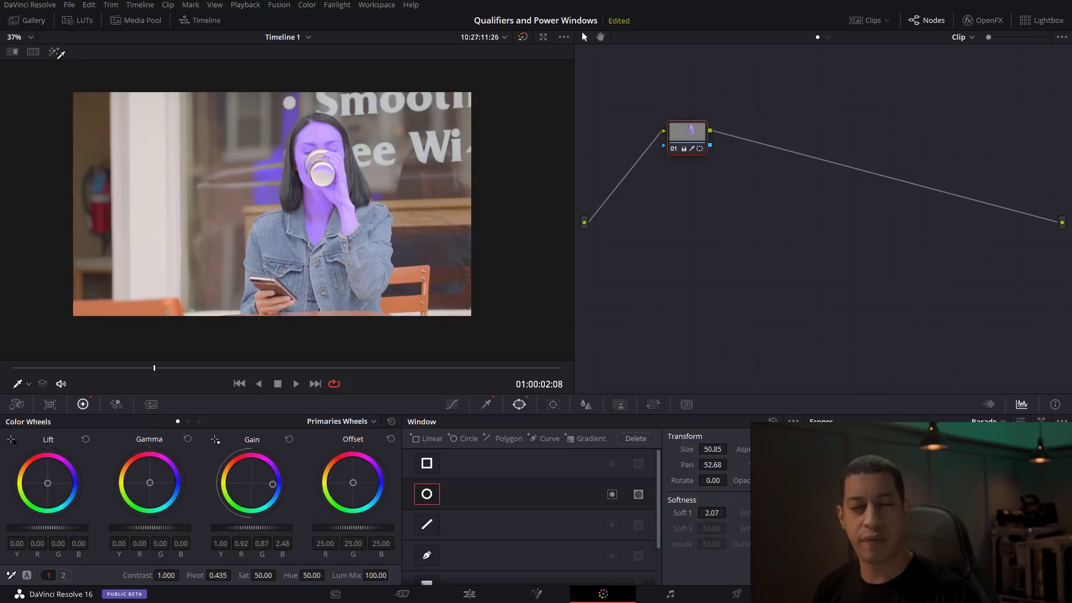
Step: Reset the node's window, qualifier and primaries wheels, and switch the qualifier to 3D mode
click(773, 421)
click(487, 404)
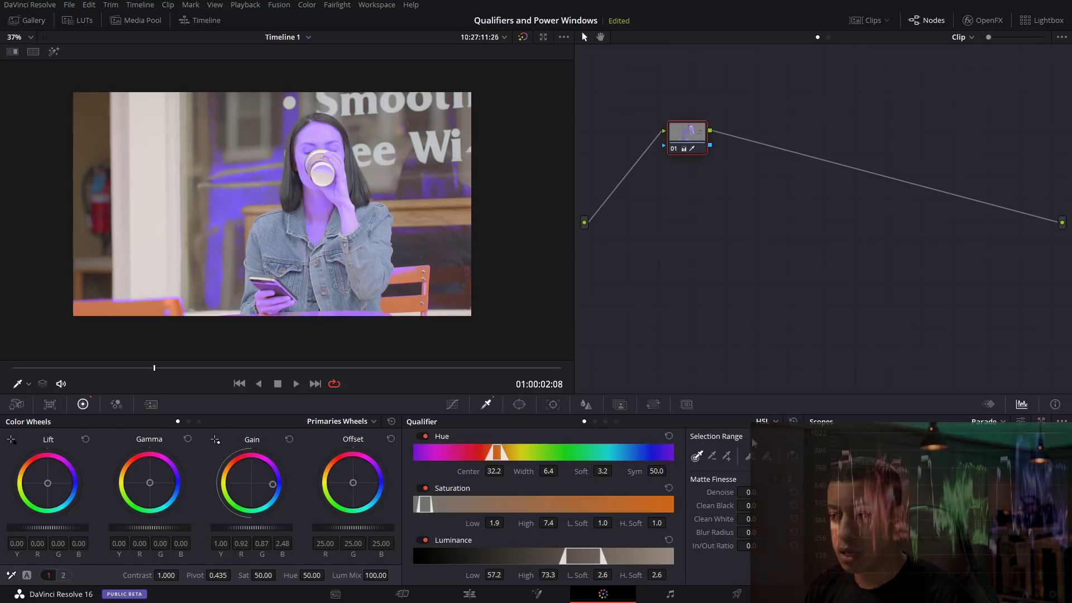
click(793, 424)
click(771, 424)
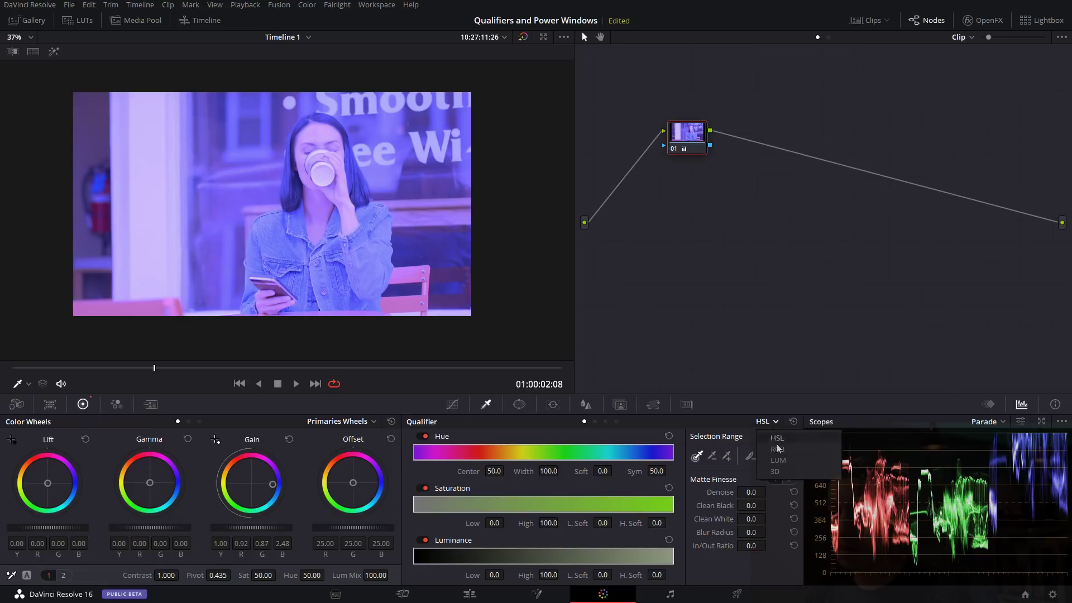
click(784, 473)
click(391, 421)
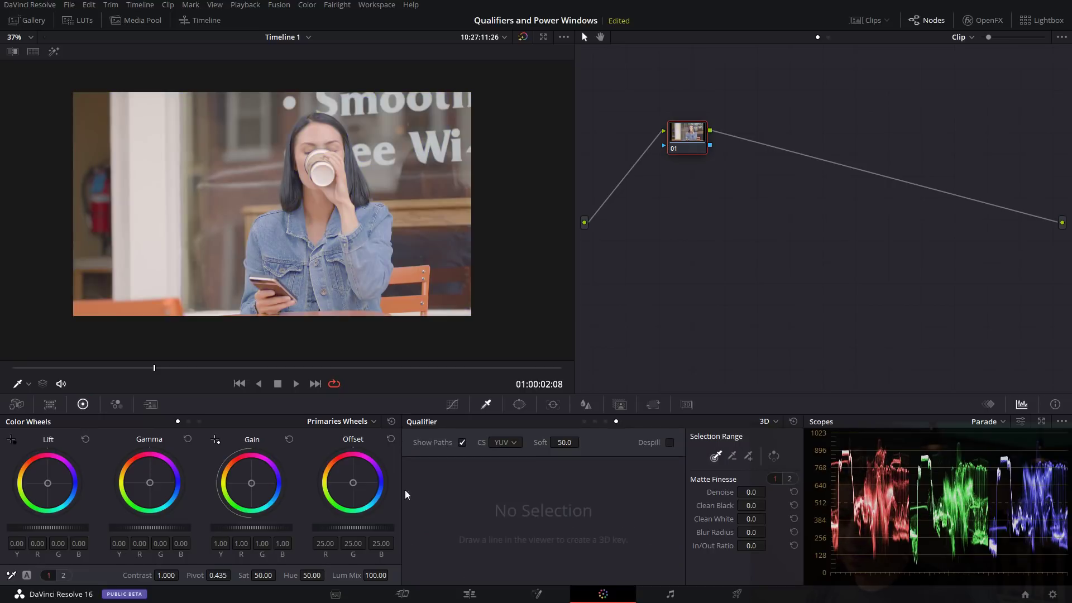
Step: Compare the HSL and 3D qualifier modes, ending in 3D with the woman in view
scroll(361, 236, up, 2)
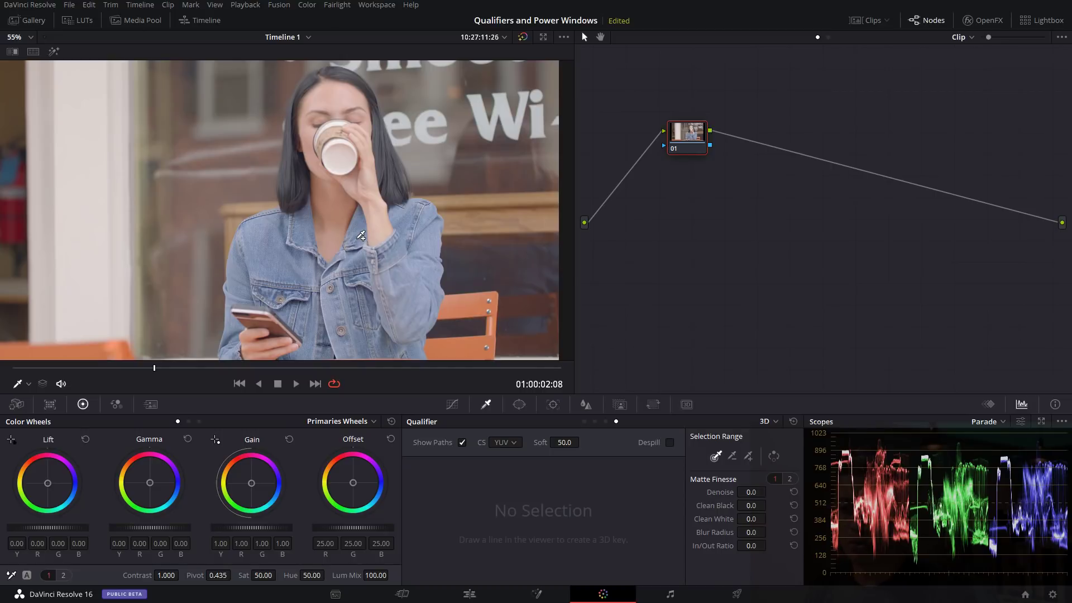
click(585, 421)
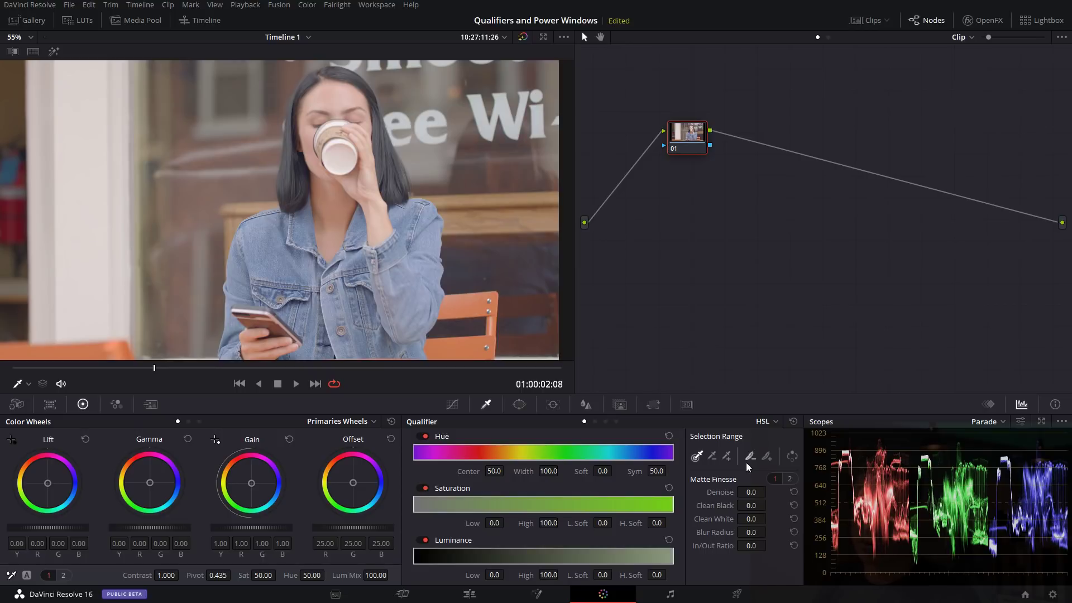
click(615, 422)
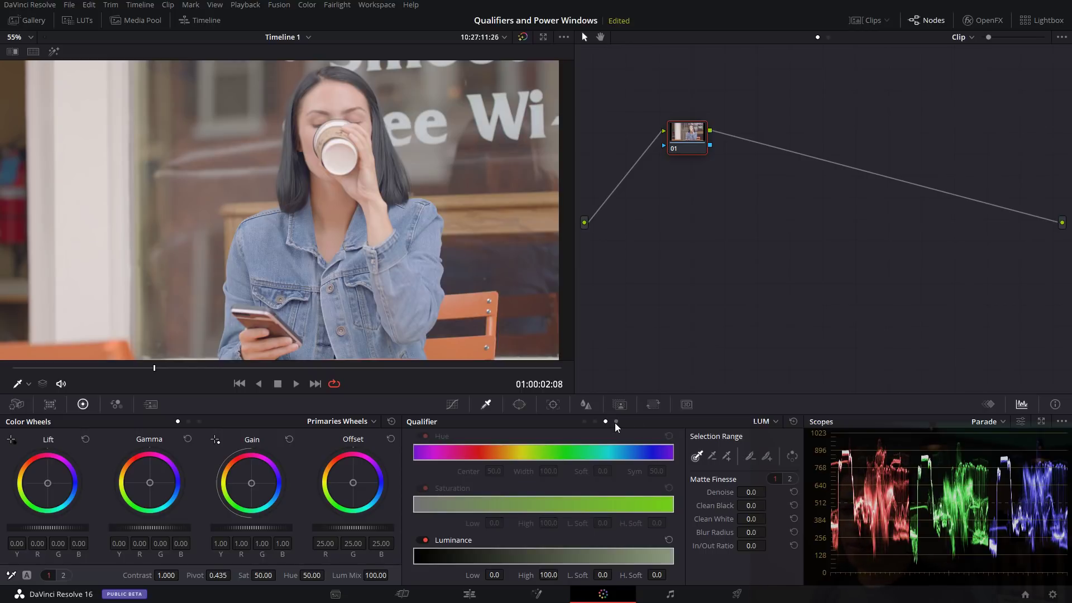
scroll(105, 106, down, 1)
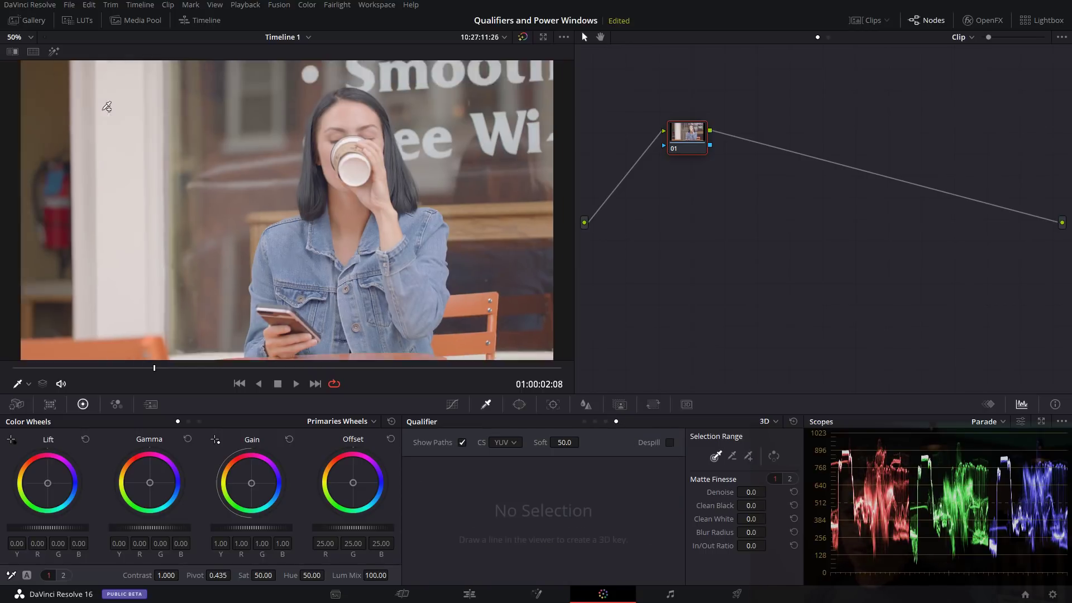
Step: Tint the image blue with Offset R 18.05, G 24.36 and B 45.94, and draw a 3D qualifier stroke down the woman's neck
drag(353, 484, 344, 481)
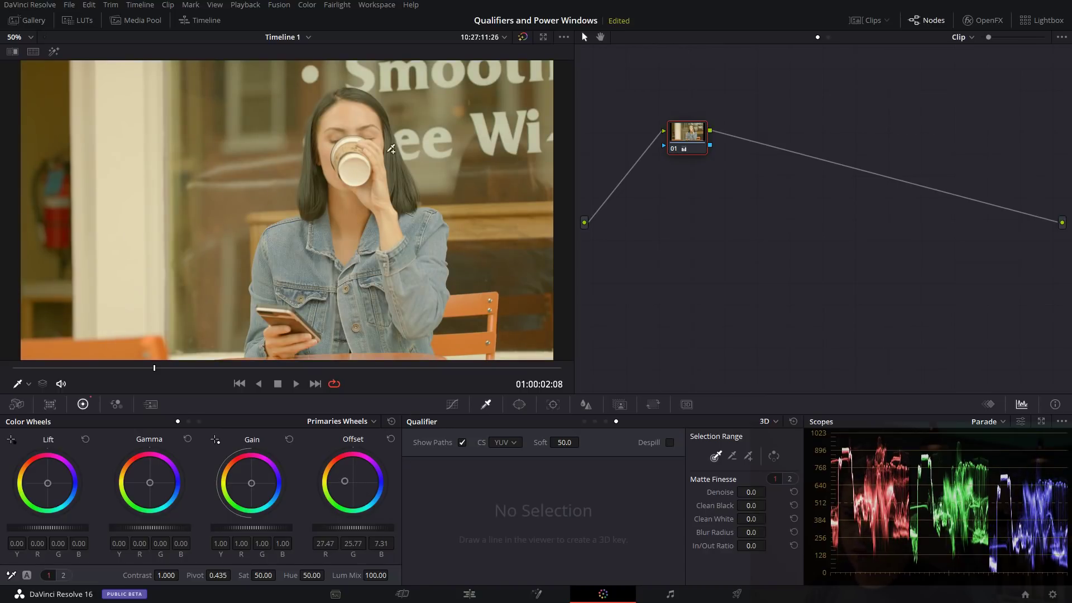
drag(350, 491, 368, 495)
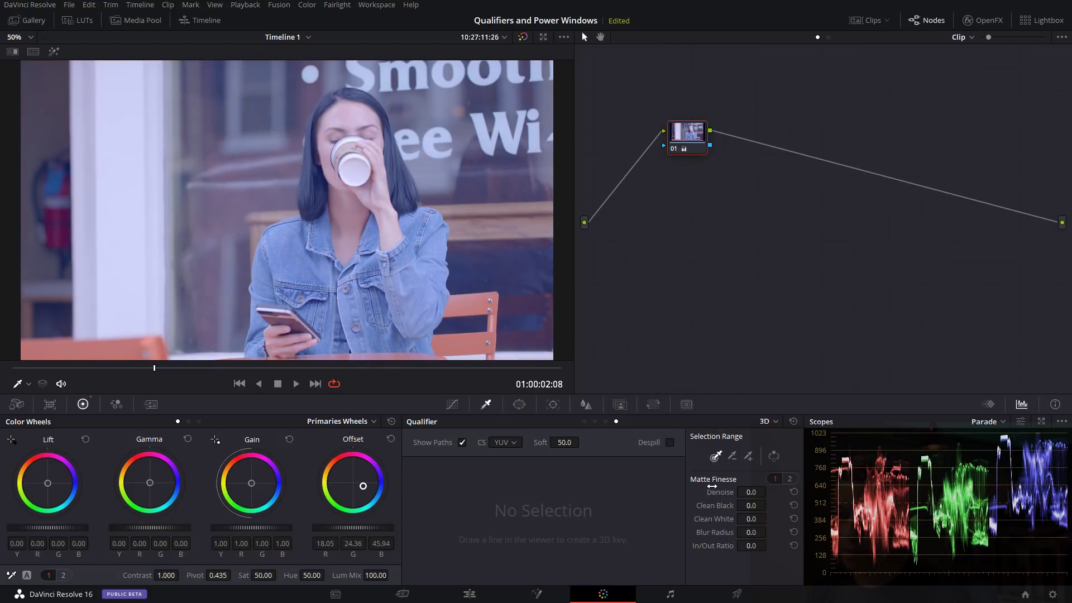
drag(338, 194, 349, 257)
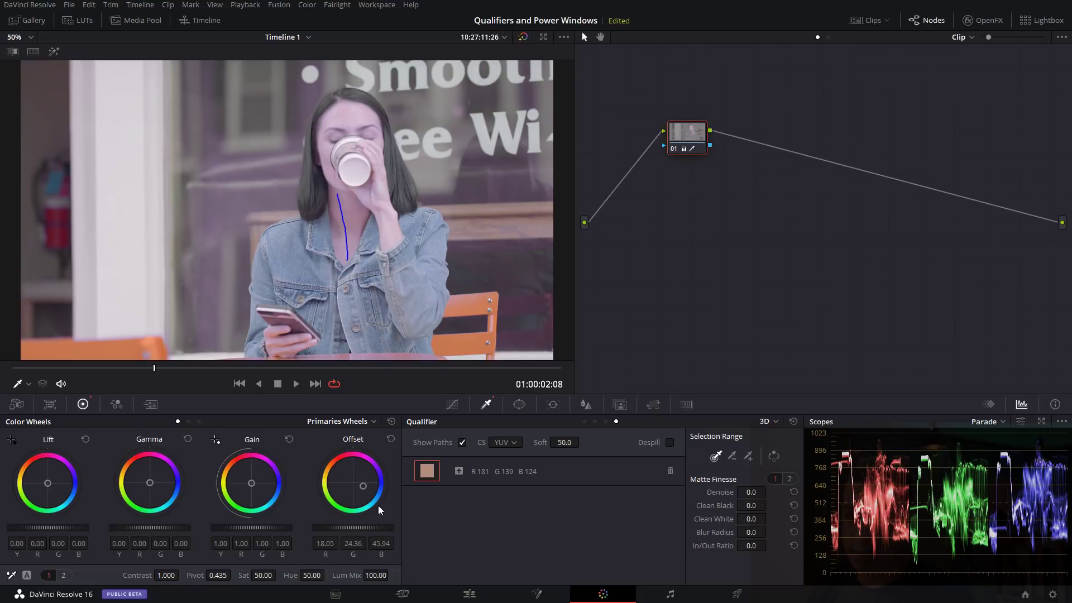
Step: Subtract the red of the fire extinguisher from the 3D key with a short stroke, checking the key with Highlight
click(54, 52)
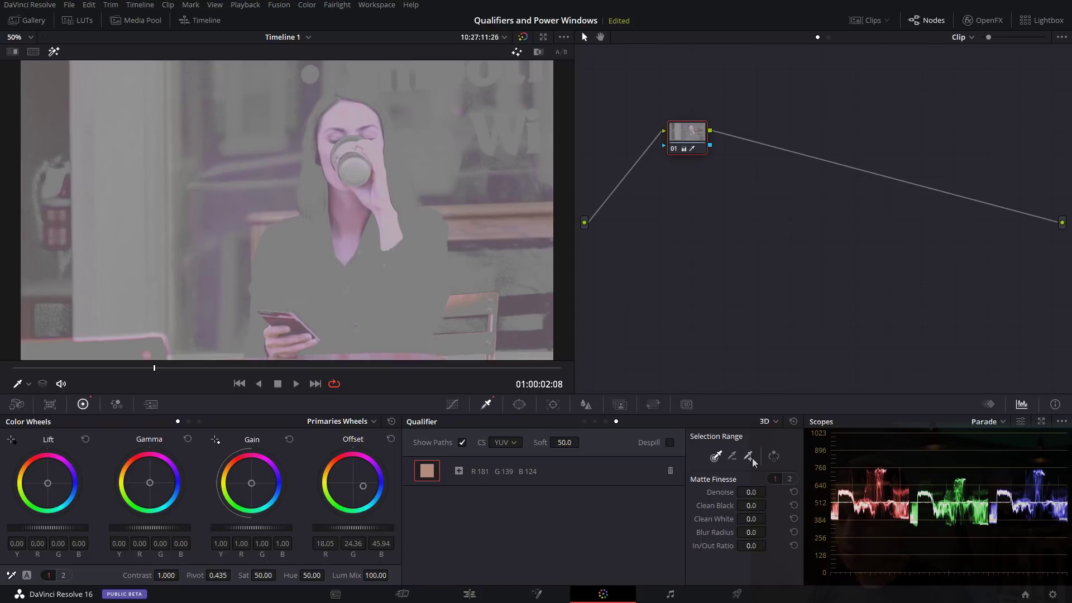
click(733, 458)
click(52, 52)
drag(51, 212, 52, 243)
click(54, 52)
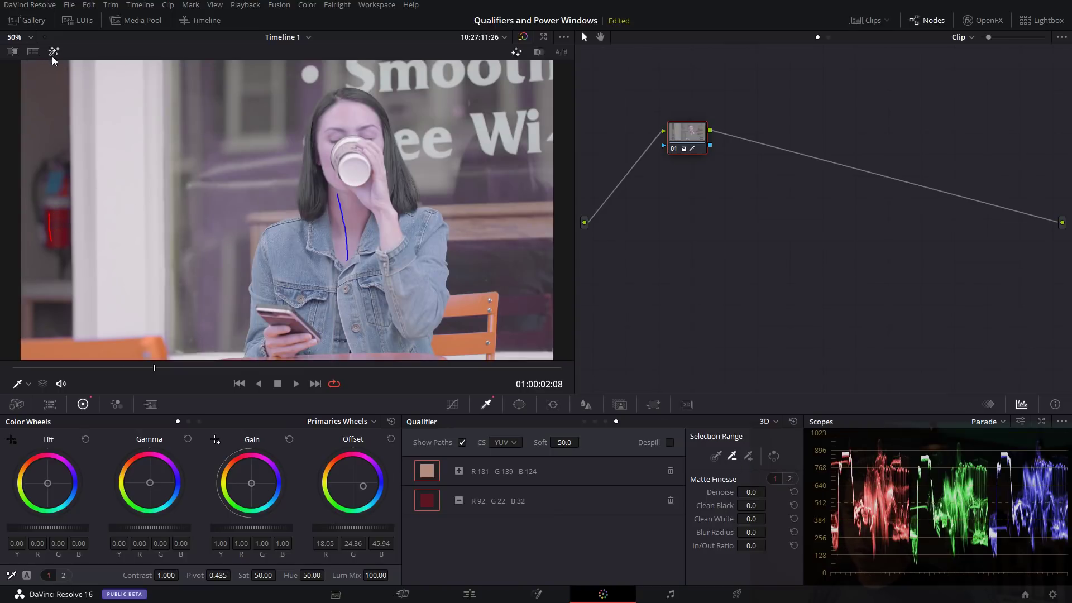
click(55, 52)
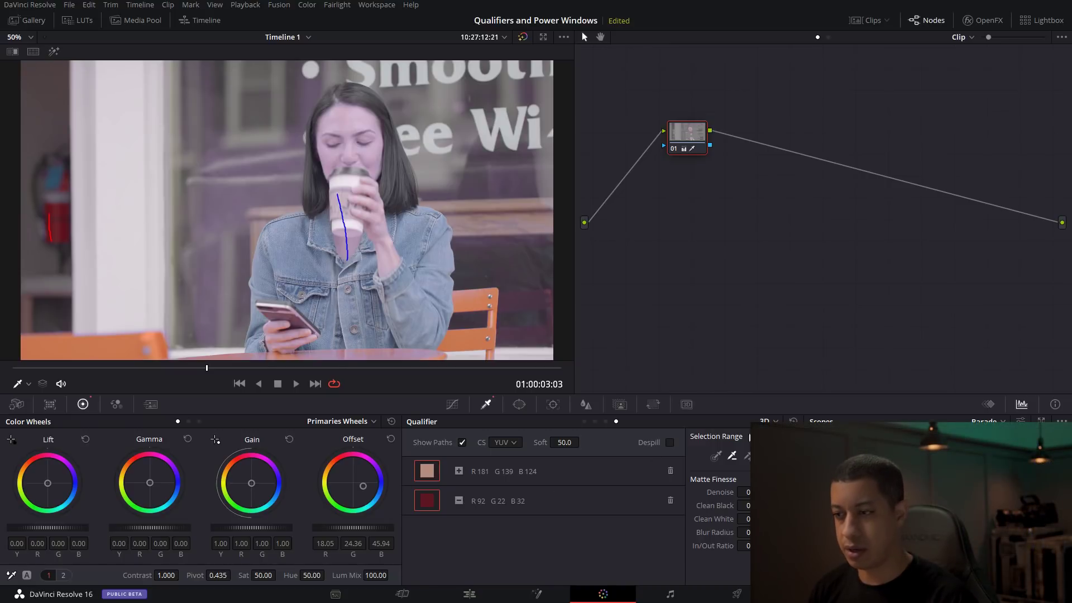
Step: Switch the qualifier to HSL, sample the woman's forehead for hue Center 33.4 and Width 2.1, and turn on Highlight
click(584, 421)
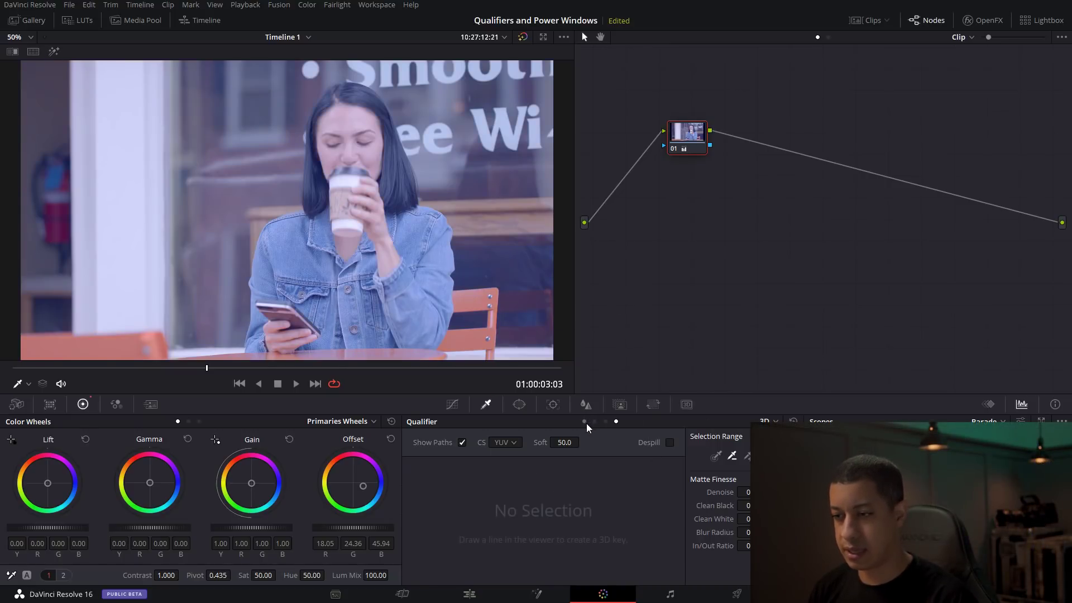
click(353, 119)
click(54, 51)
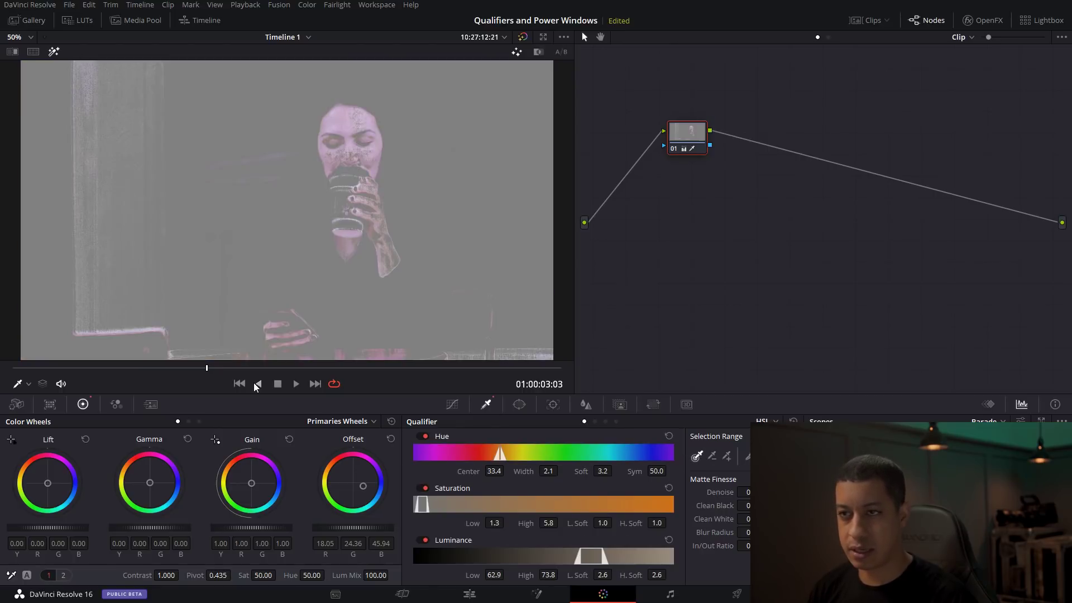
scroll(371, 300, up, 5)
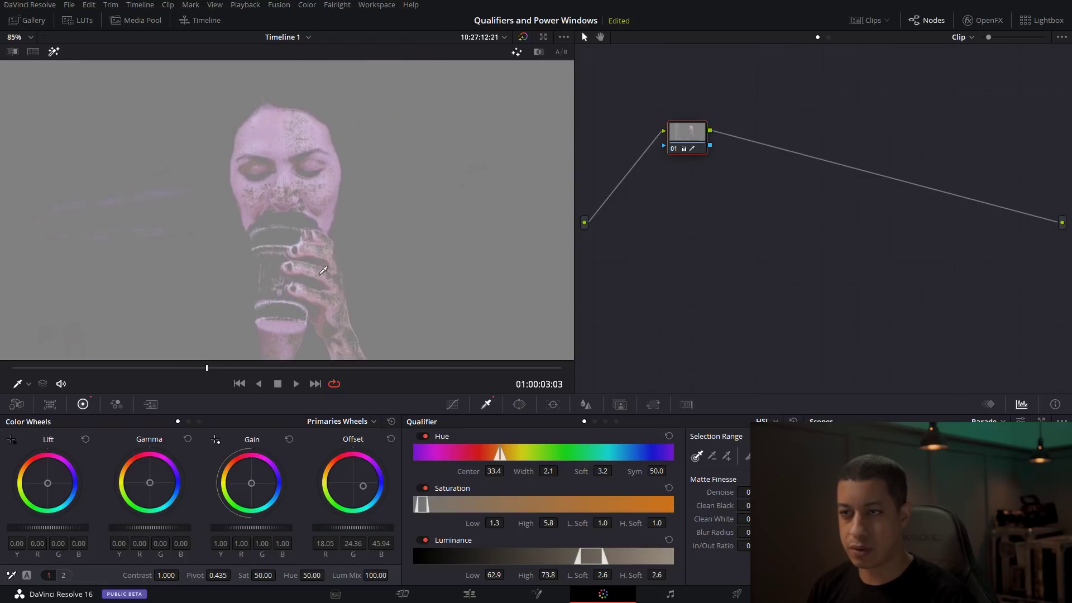
Step: Play the highlighted clip to 01:00:04:09 and examine the key on the woman's face up close
click(296, 384)
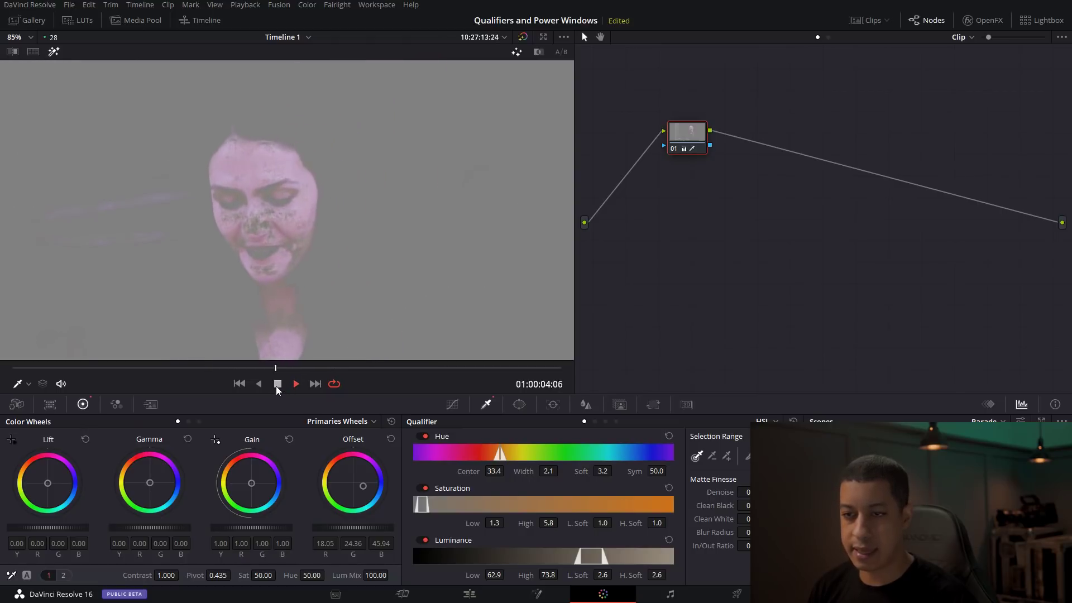
click(278, 383)
scroll(246, 214, up, 2)
scroll(299, 247, up, 1)
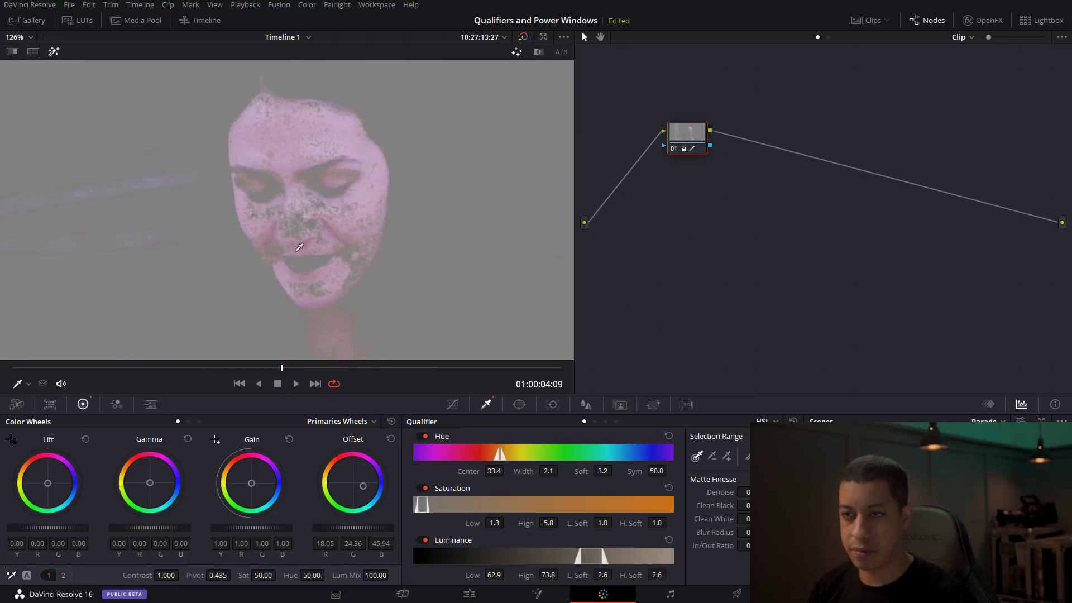
Step: Turn off Highlight, tint the keyed skin with Offset R 18.63, G 50.73 and B 71.55, and play the clip to 01:00:00:15
click(49, 55)
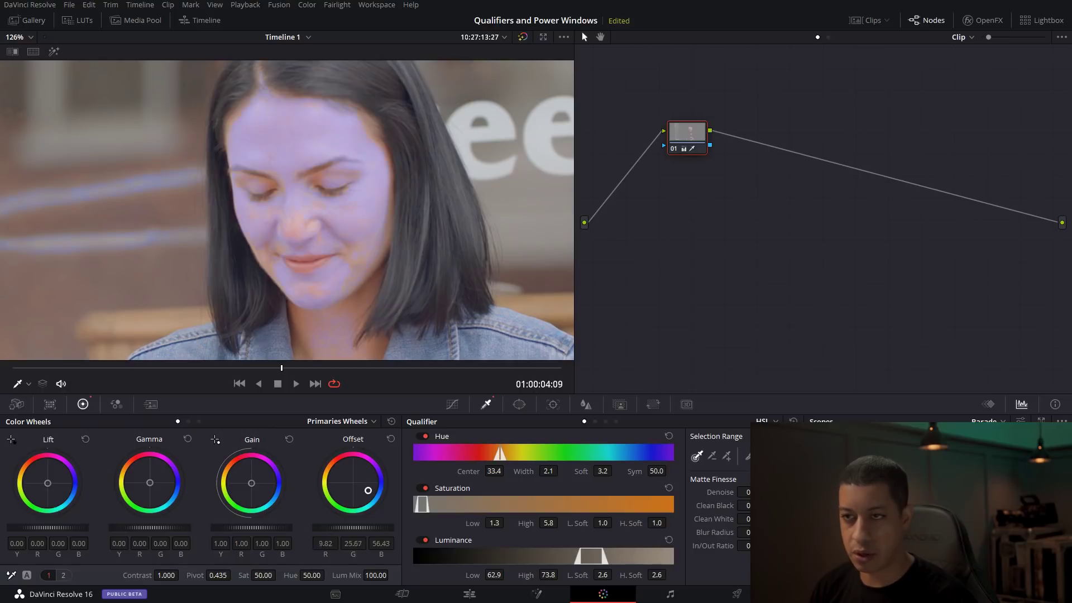
drag(340, 528, 420, 528)
click(301, 384)
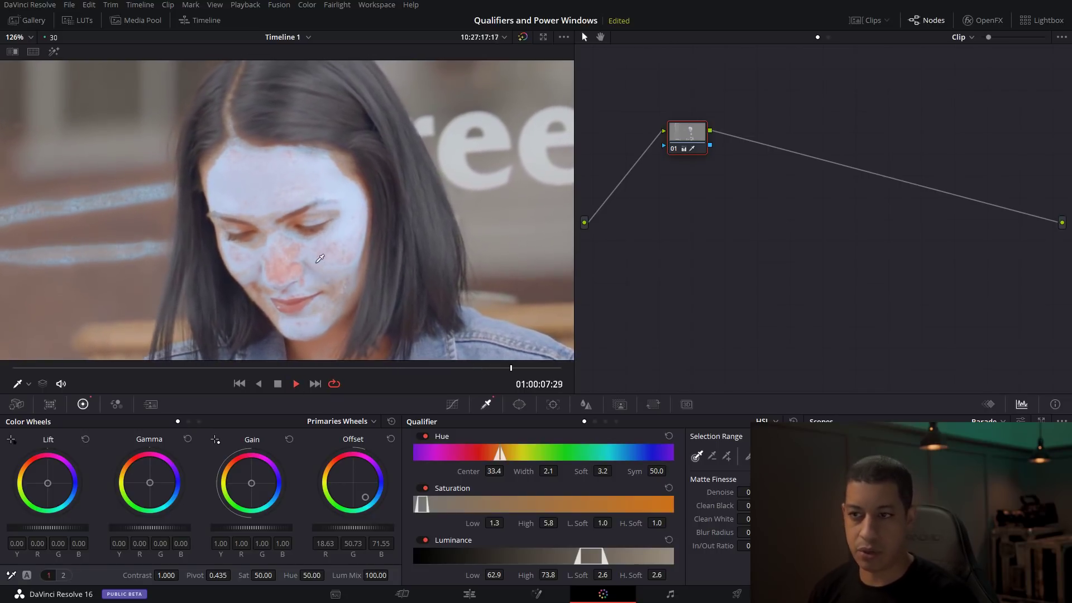
click(277, 384)
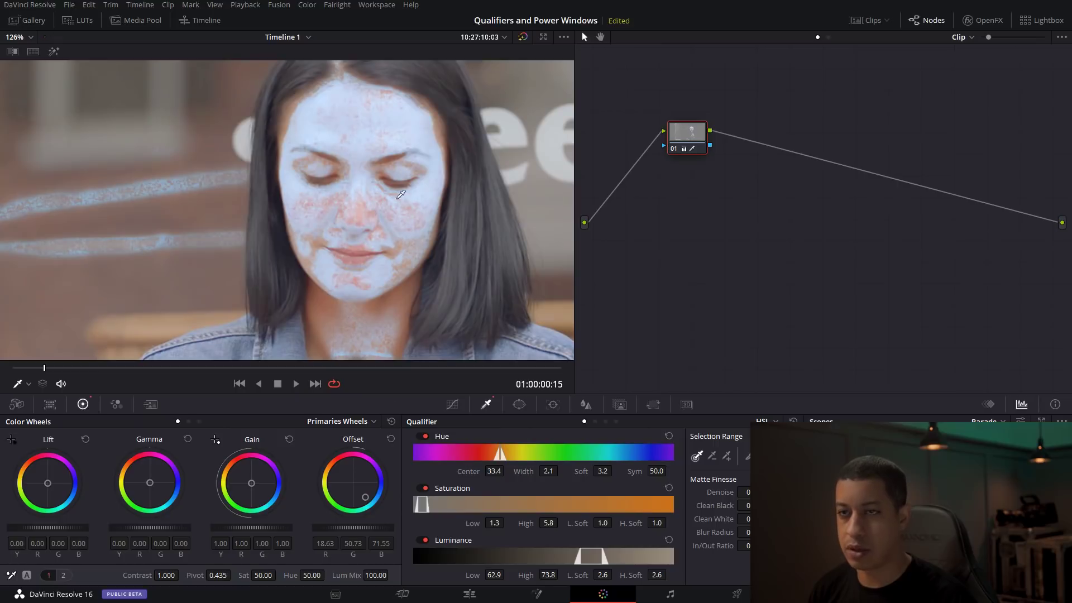
Step: Refine the skin key under Highlight with Denoise 2.1, Clean White 11.4 and Clean Black 19.1, then turn Highlight off
click(53, 51)
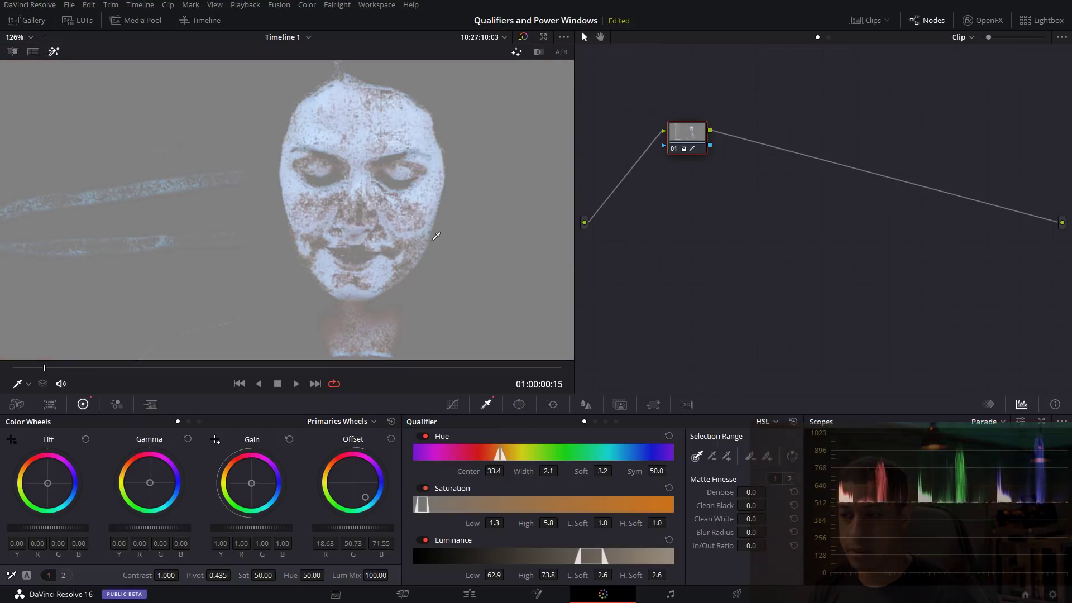
drag(757, 494, 770, 492)
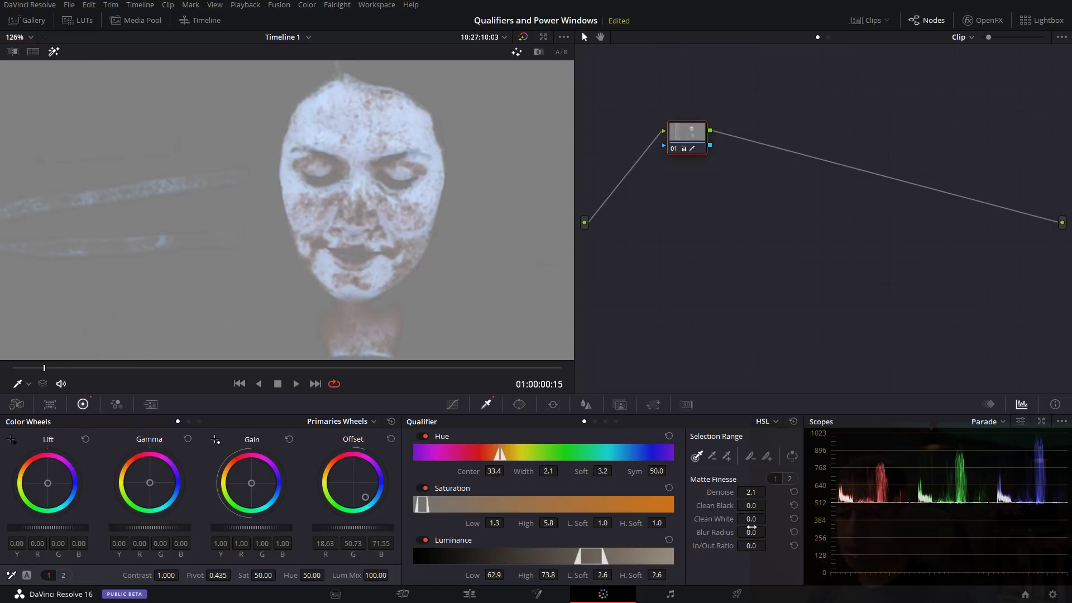
drag(750, 521, 771, 519)
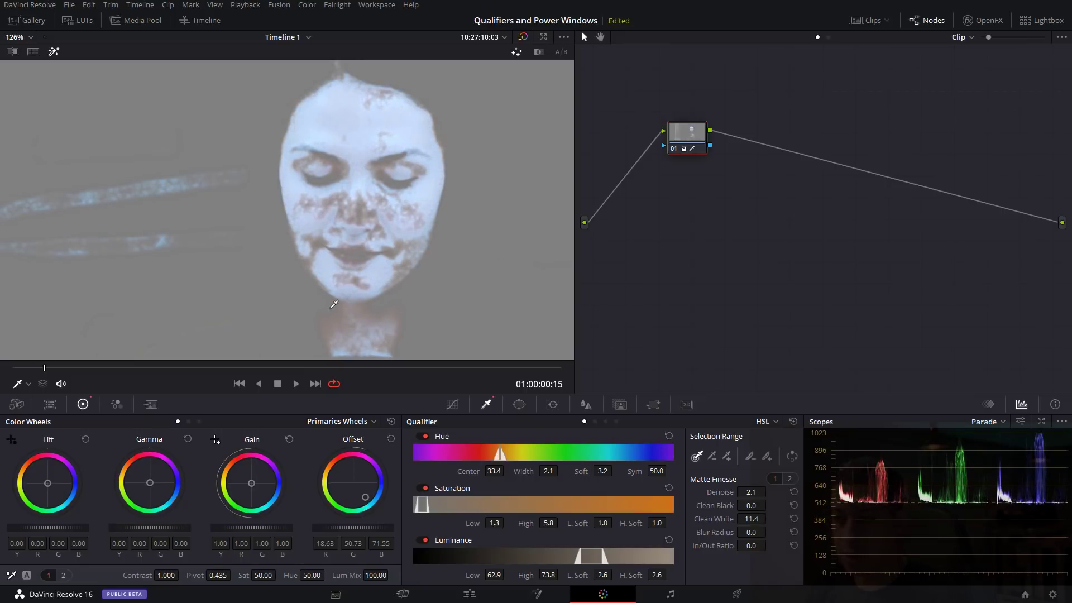
drag(751, 505, 770, 505)
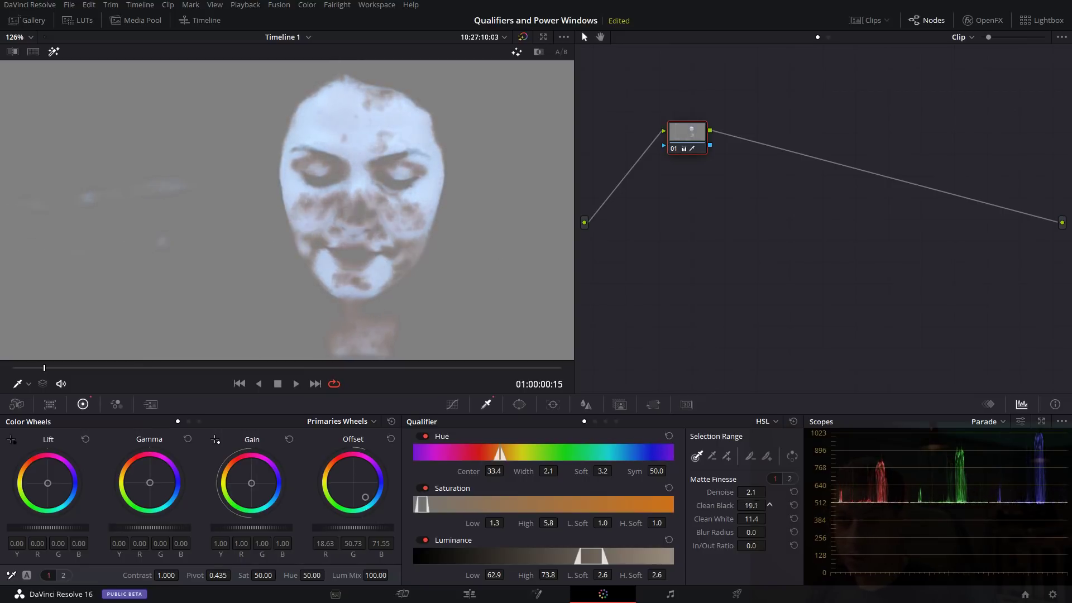
drag(680, 481, 651, 458)
click(53, 51)
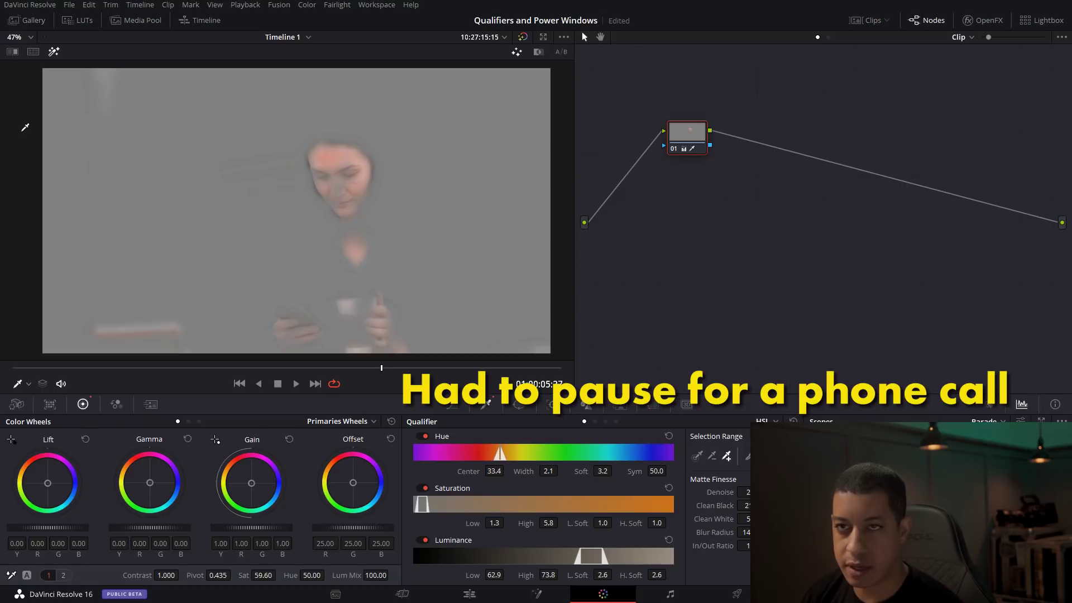
click(53, 52)
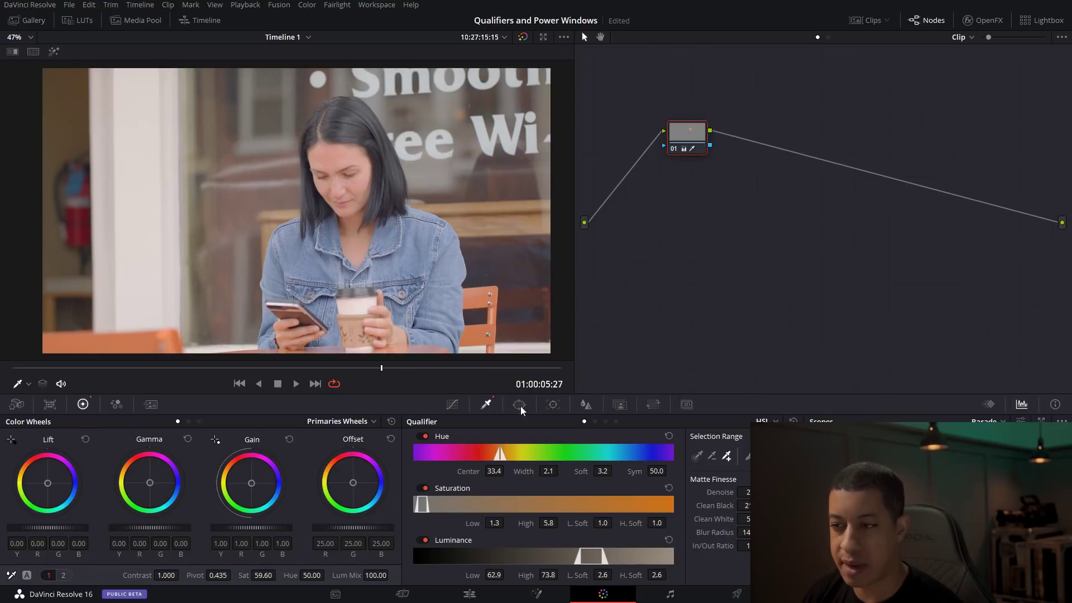
Step: Add a curve window and draw a closed eight-point outline loosely around the woman
click(519, 406)
click(427, 554)
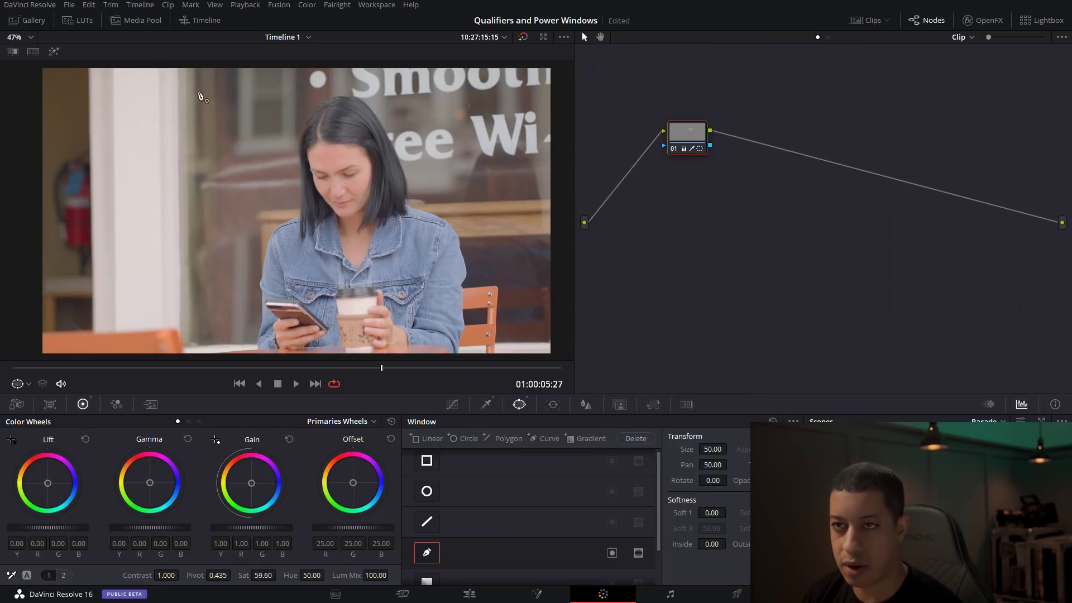
scroll(202, 186, down, 1)
scroll(202, 186, down, 1)
click(209, 82)
click(218, 158)
click(224, 276)
click(249, 332)
click(393, 334)
click(403, 236)
click(395, 124)
click(300, 78)
click(209, 82)
Step: Tighten the curve window by moving its topmost point and the points beside the column closer to the woman
drag(209, 82, 273, 115)
drag(300, 77, 331, 93)
drag(218, 158, 273, 160)
drag(223, 277, 256, 279)
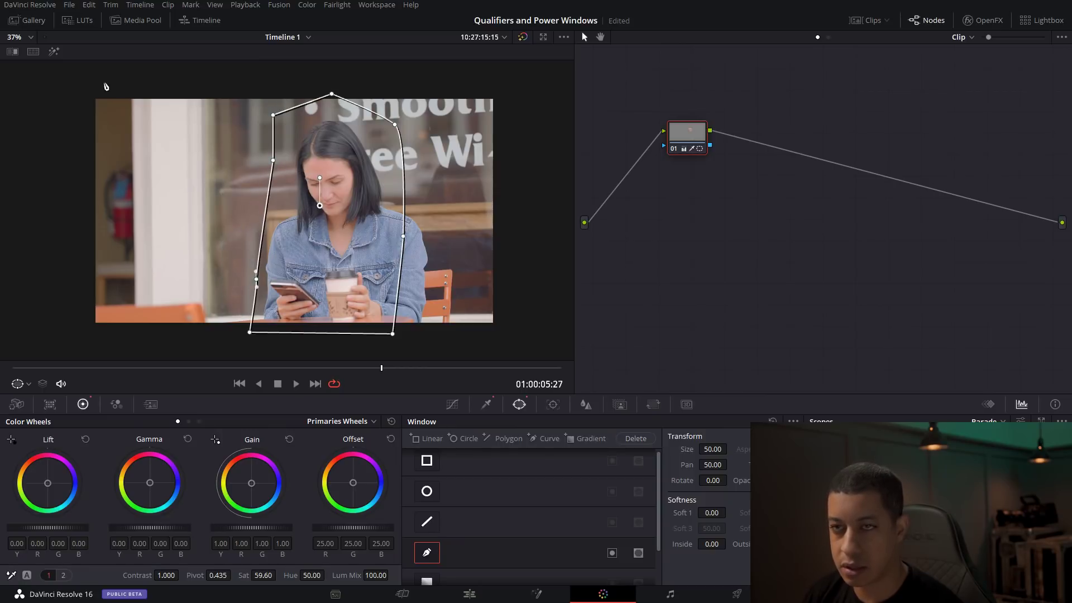
Step: Check the combined key with Highlight, and play the graded clip full screen
click(55, 52)
key(shift+h)
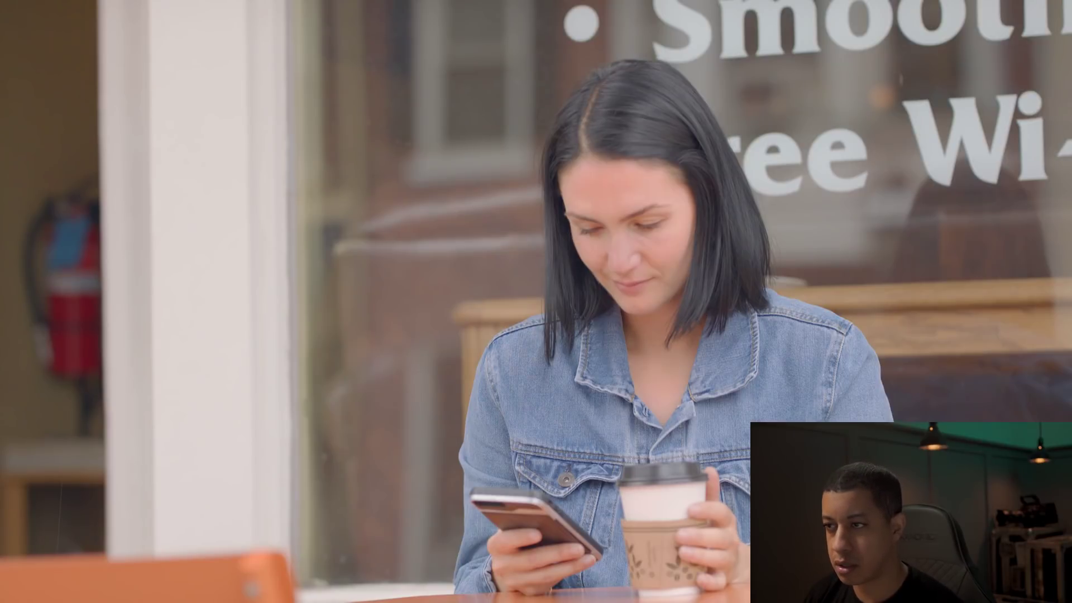
mouse_move(598, 422)
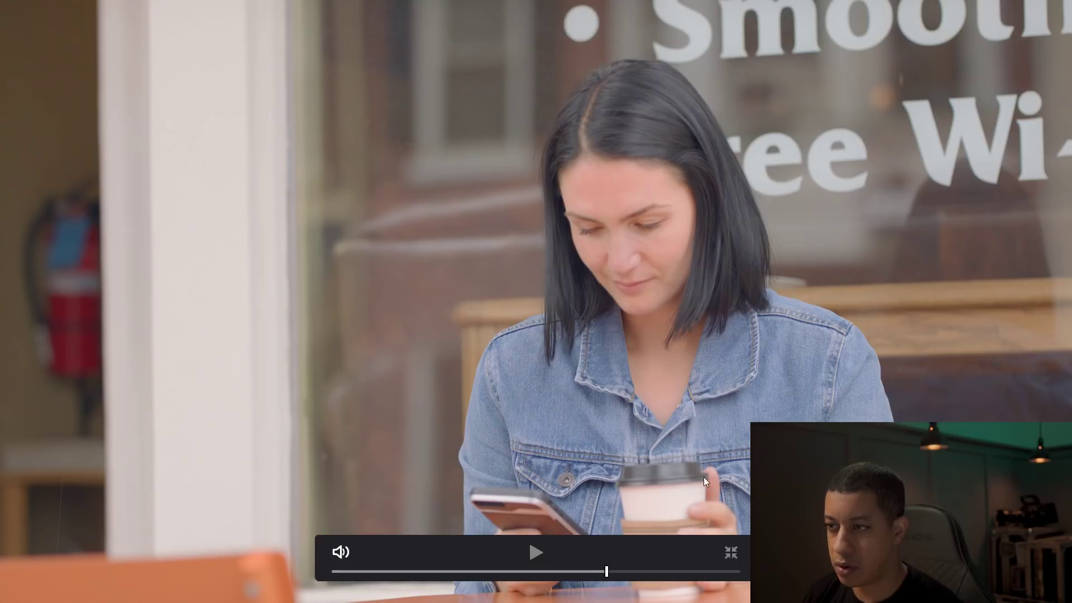
key(space)
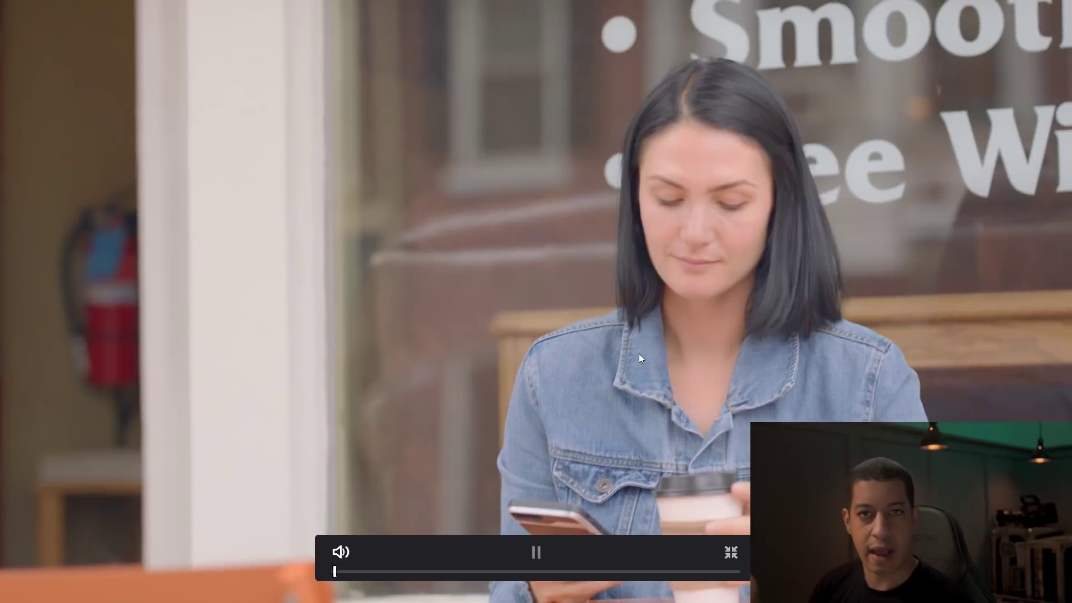
key(space)
key(Escape)
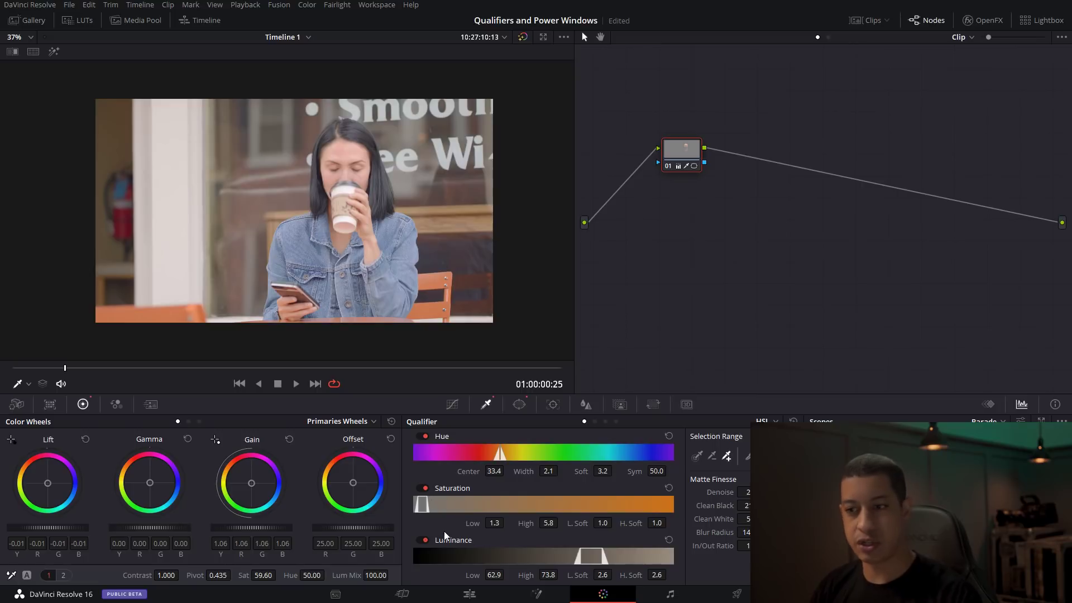
Step: Disable the qualifier's Hue and Luminance ranges so only Saturation is used, and turn on Highlight
click(424, 436)
click(424, 540)
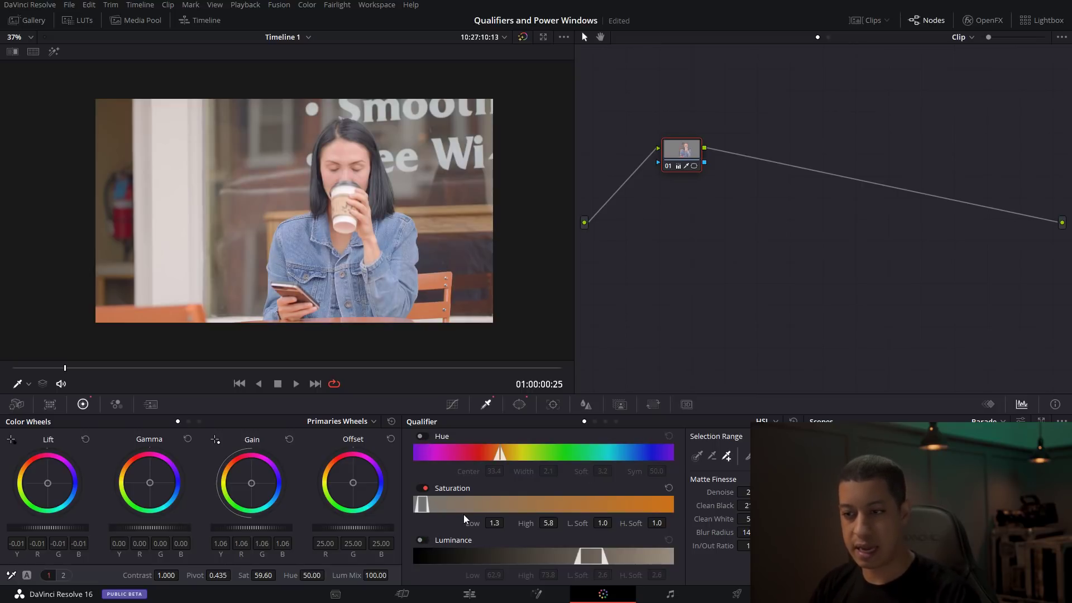
click(58, 54)
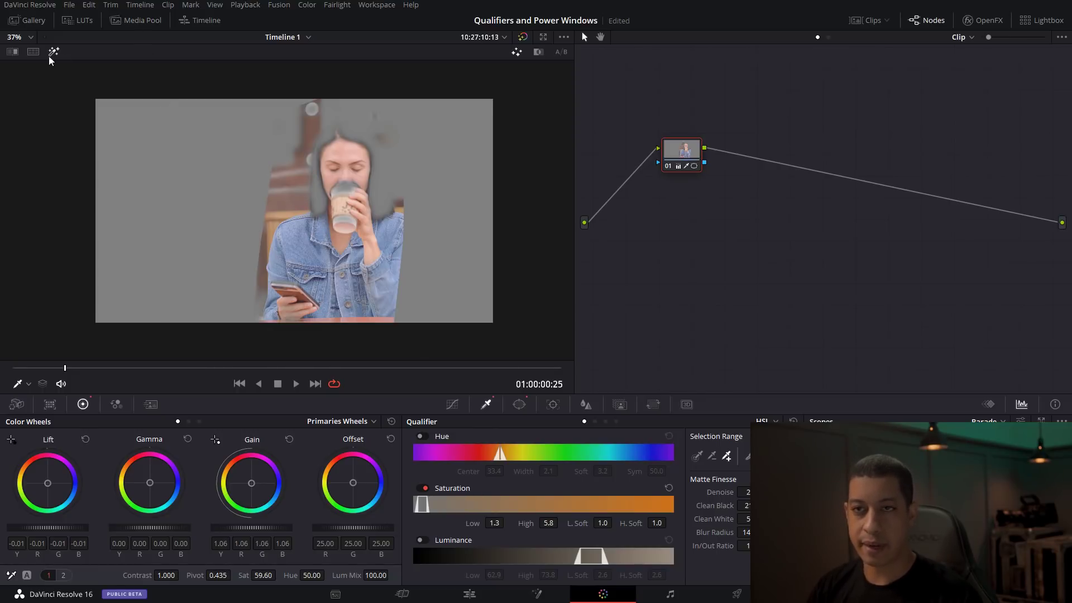
Step: Switch the qualifier from Saturation to Luminance only, and set Luminance Low to 66.8
click(422, 488)
click(422, 540)
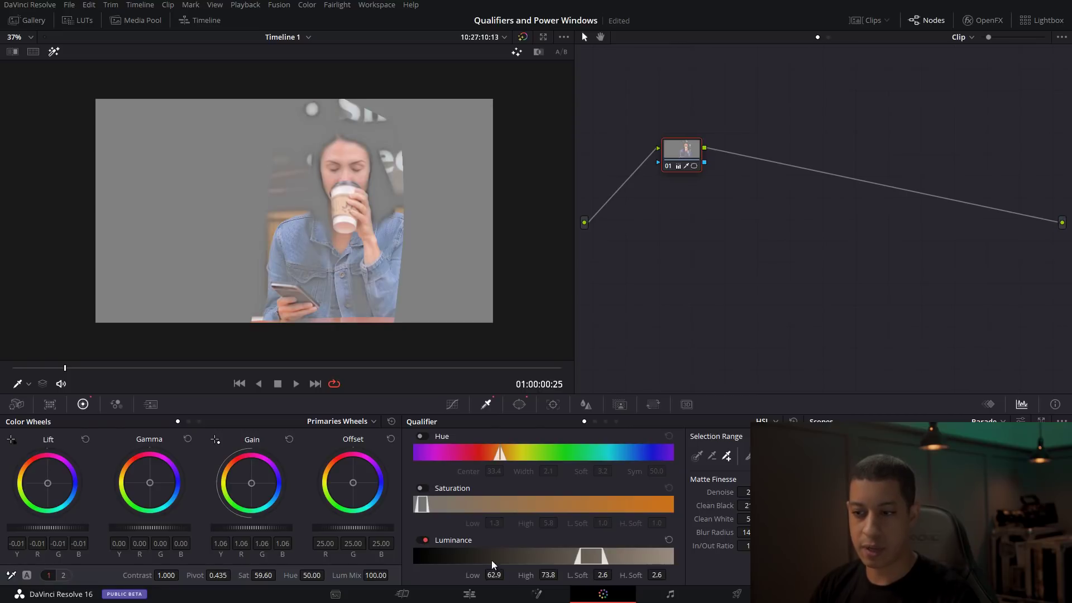
drag(495, 575, 506, 575)
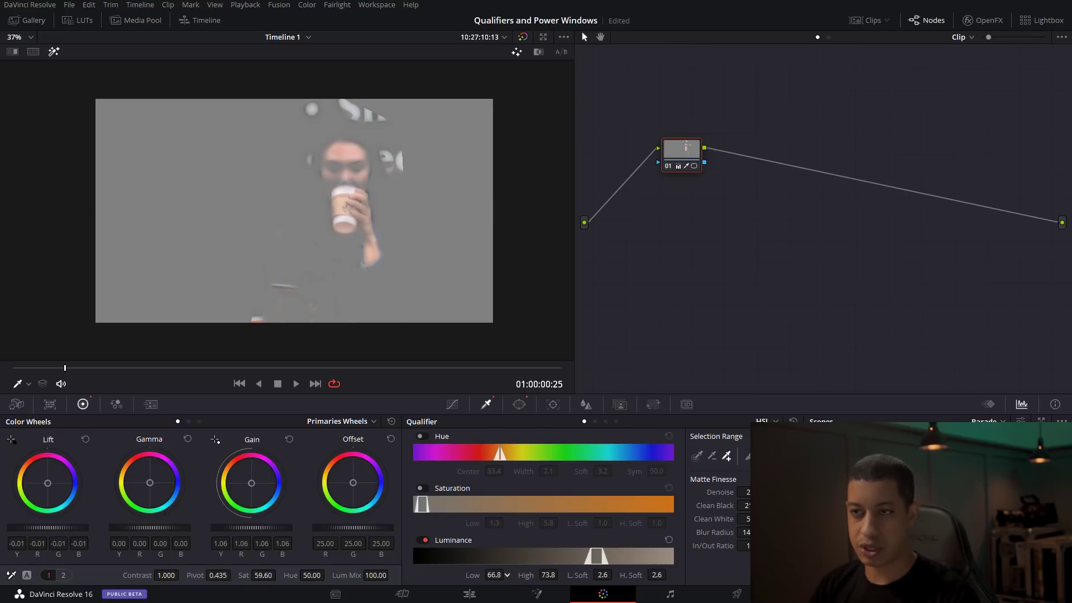